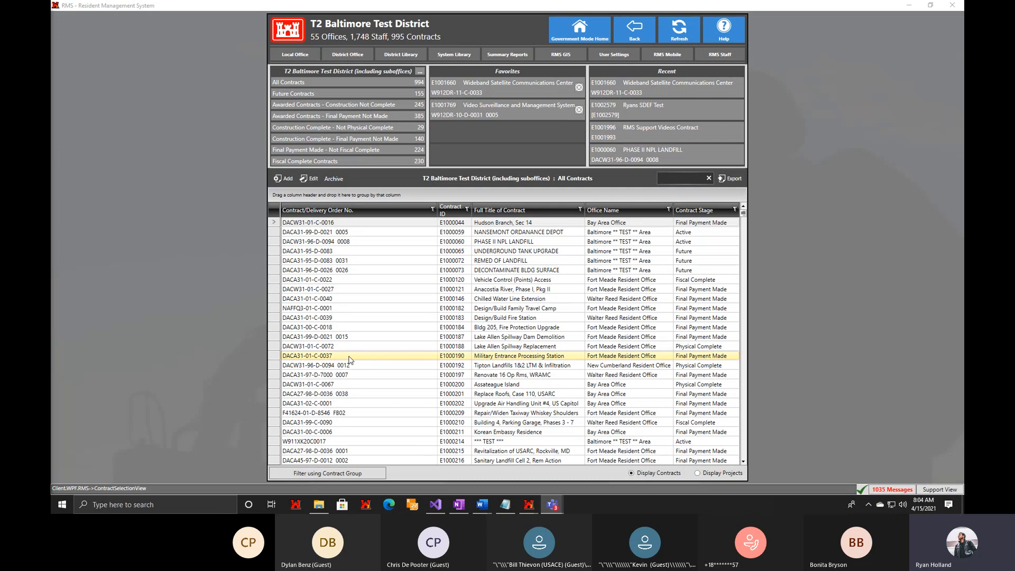
Open the Custom Reports list in the District Library and switch it to the UAT Designer, accepting the UAT tester notice.
click(408, 55)
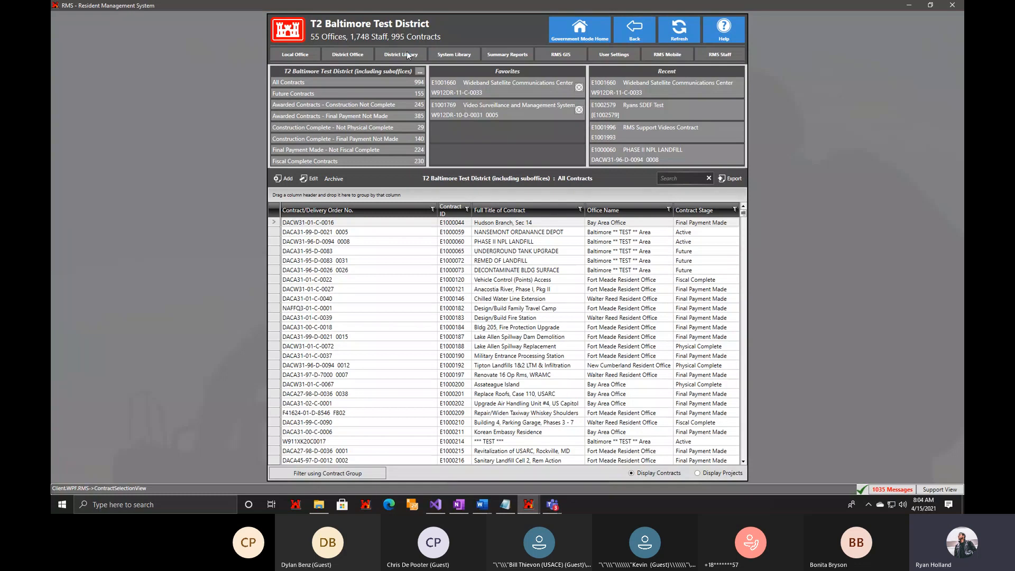
click(408, 55)
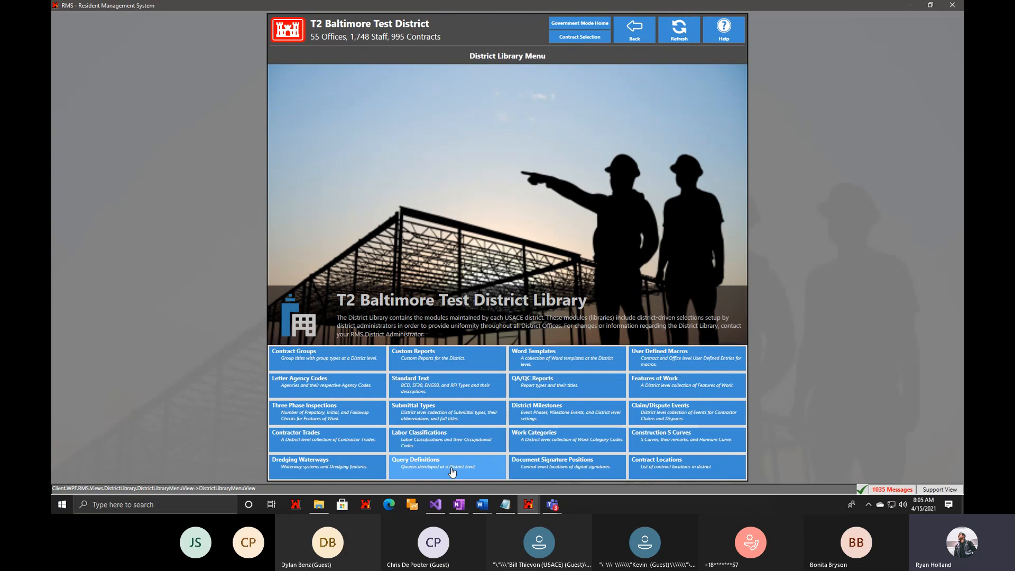
click(474, 359)
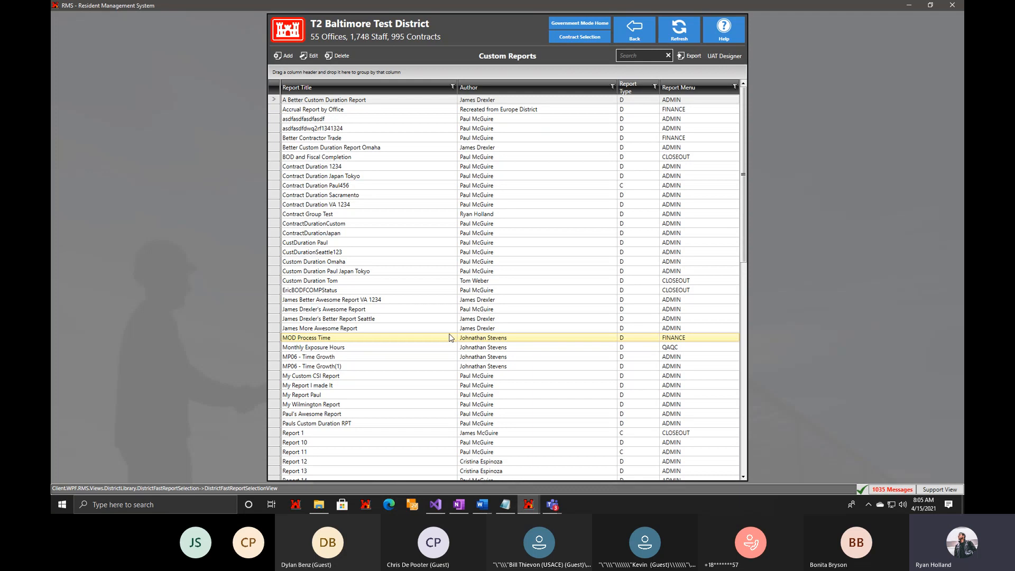
click(735, 58)
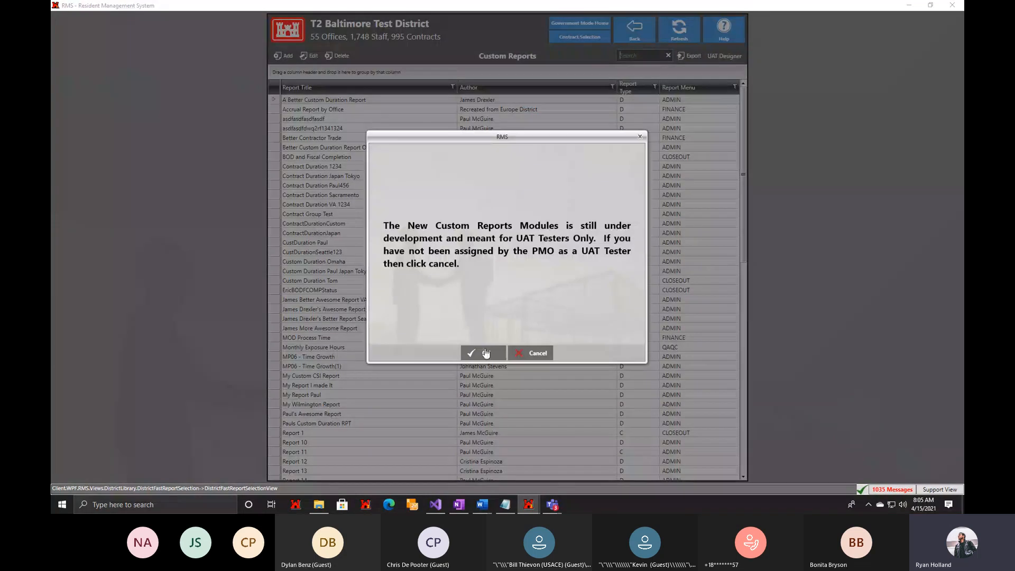
click(484, 343)
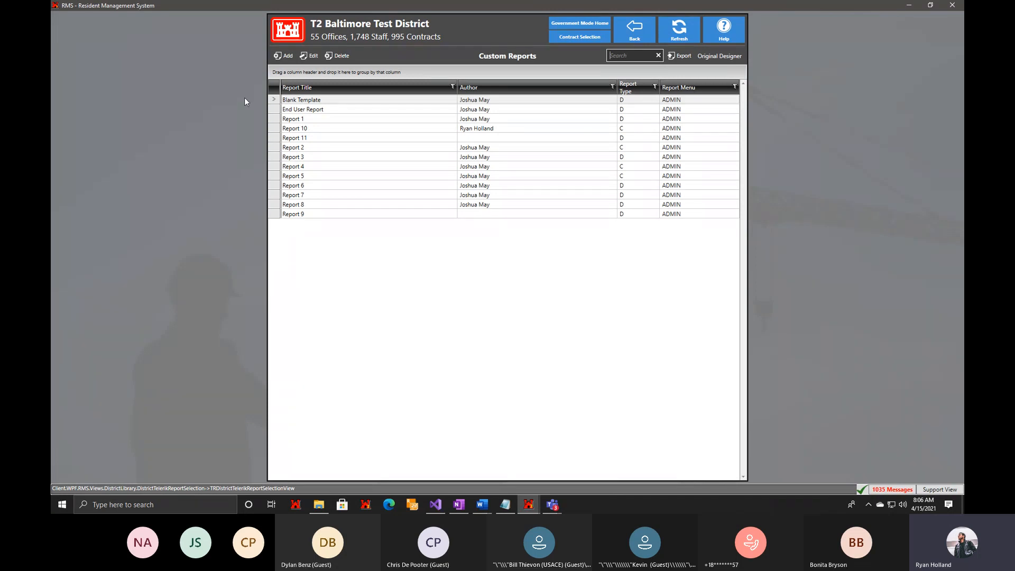
Add a new custom report and set its report type to Contract.
click(282, 62)
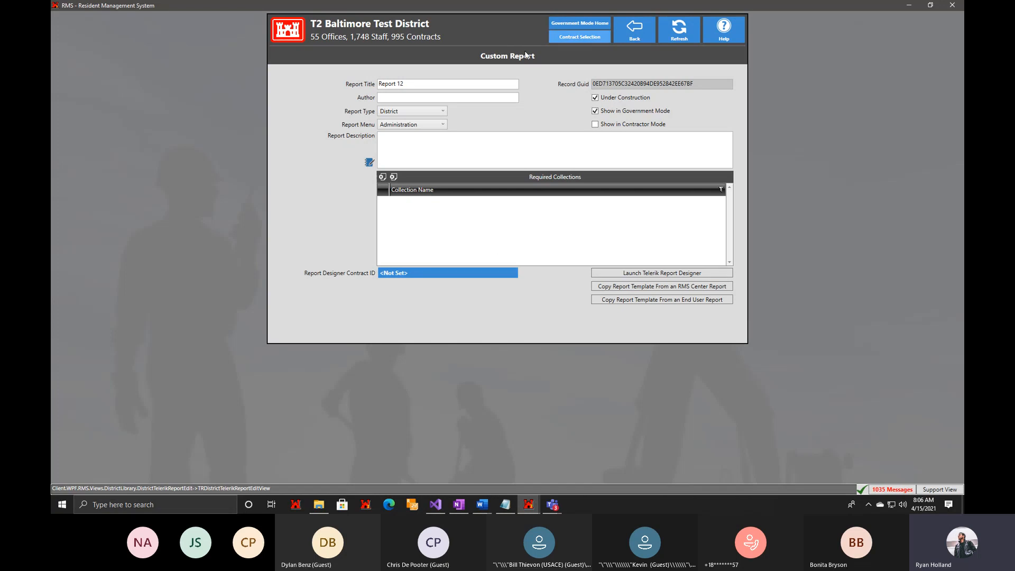
click(455, 87)
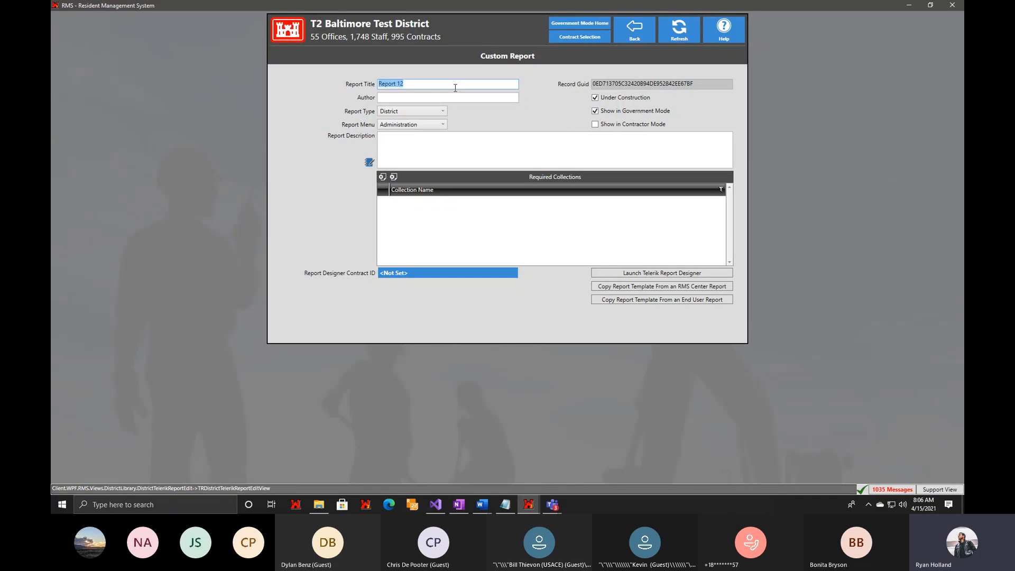
click(461, 98)
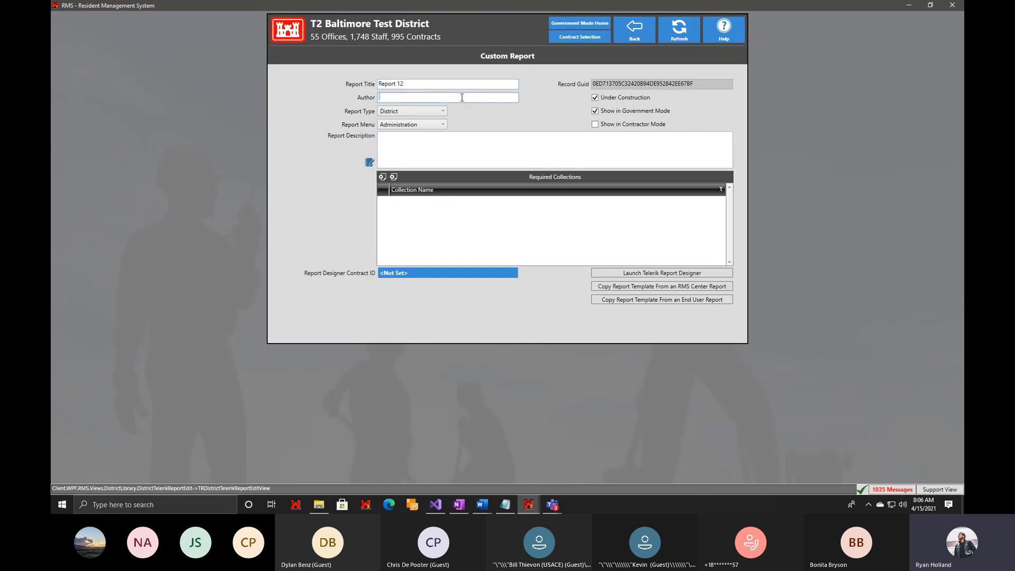
click(390, 112)
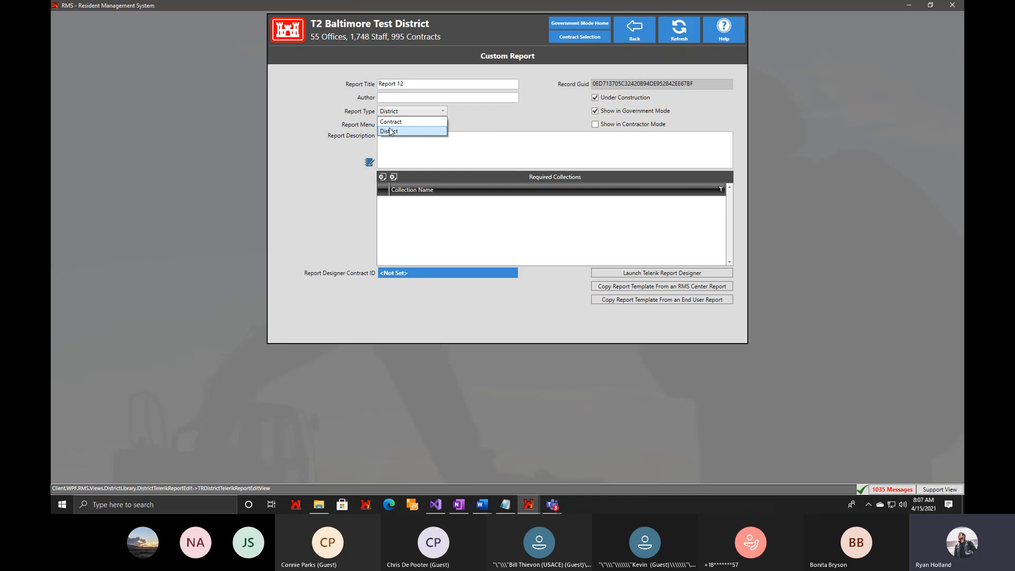
click(391, 122)
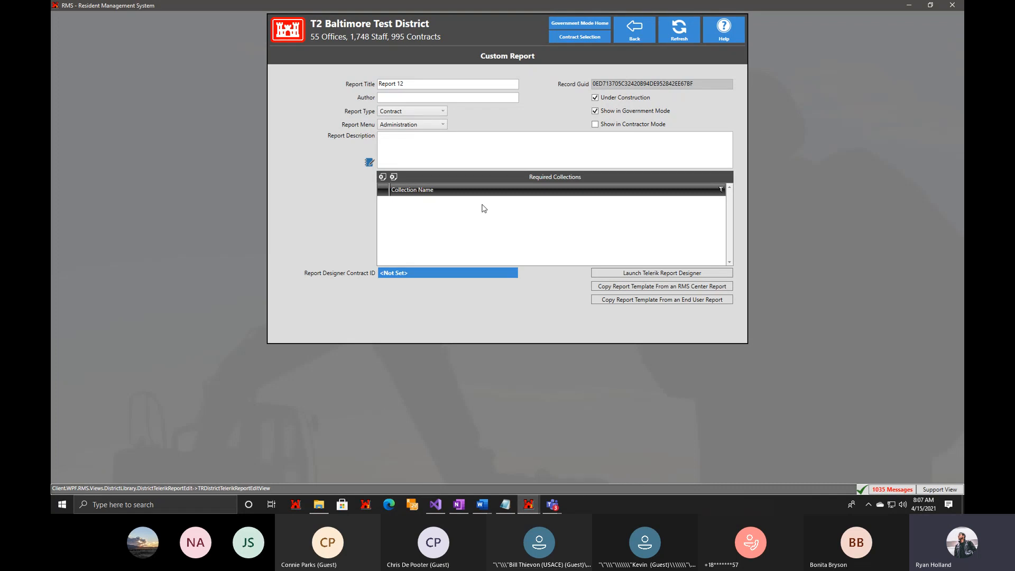
Look through the collections available for the report and the report menu choices without selecting anything.
click(381, 176)
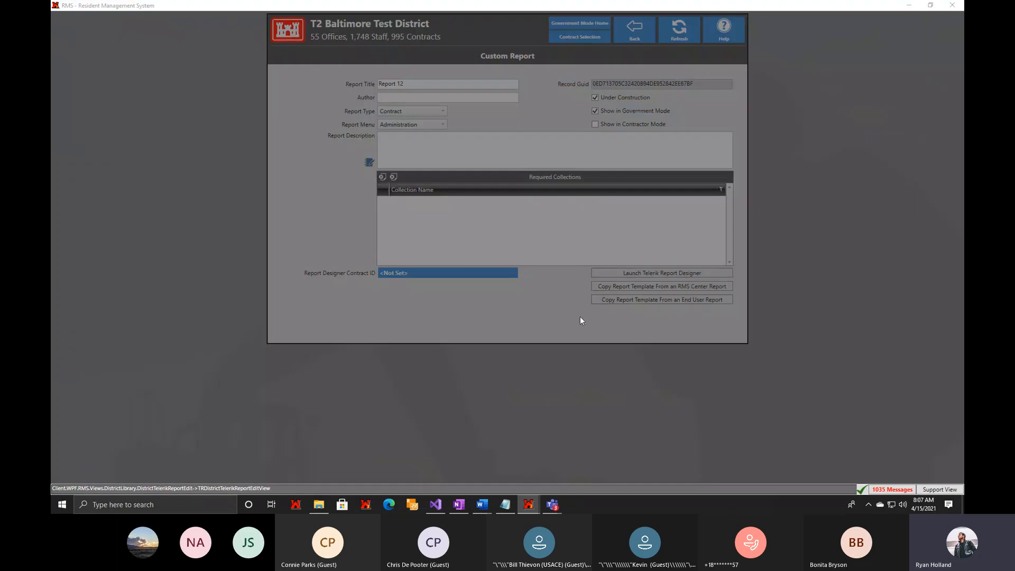
scroll(492, 257, down, 5)
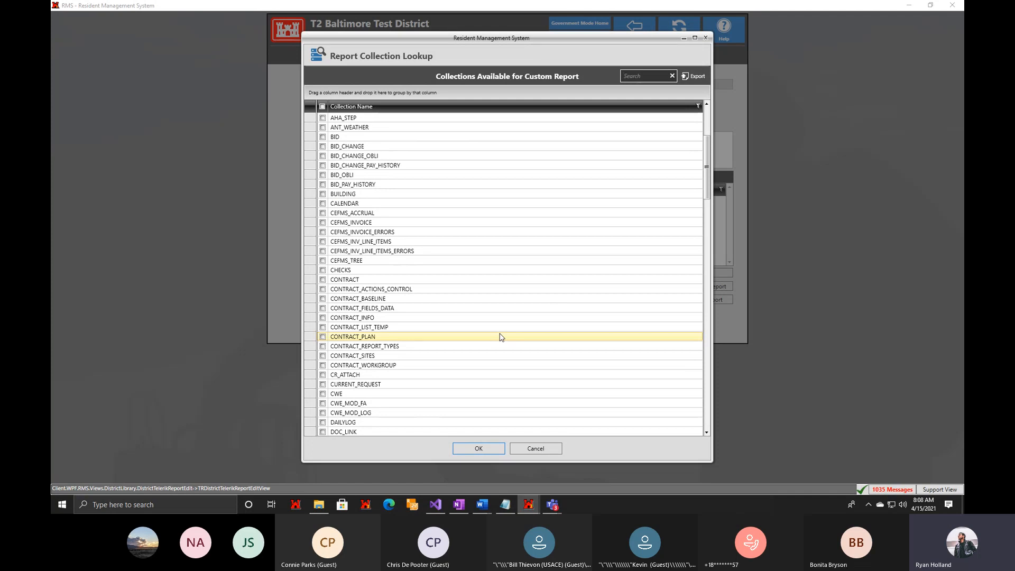
click(540, 449)
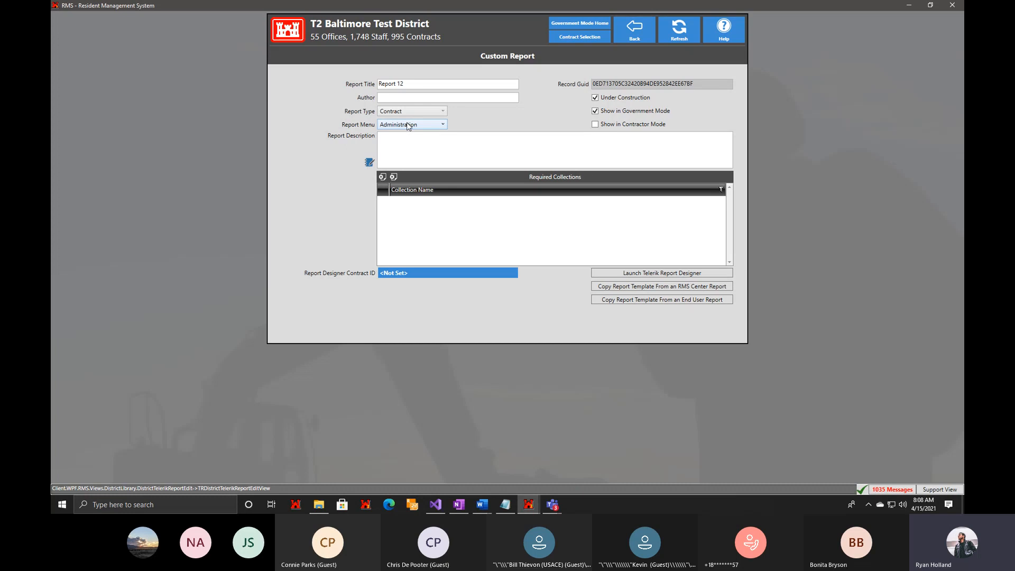
click(408, 126)
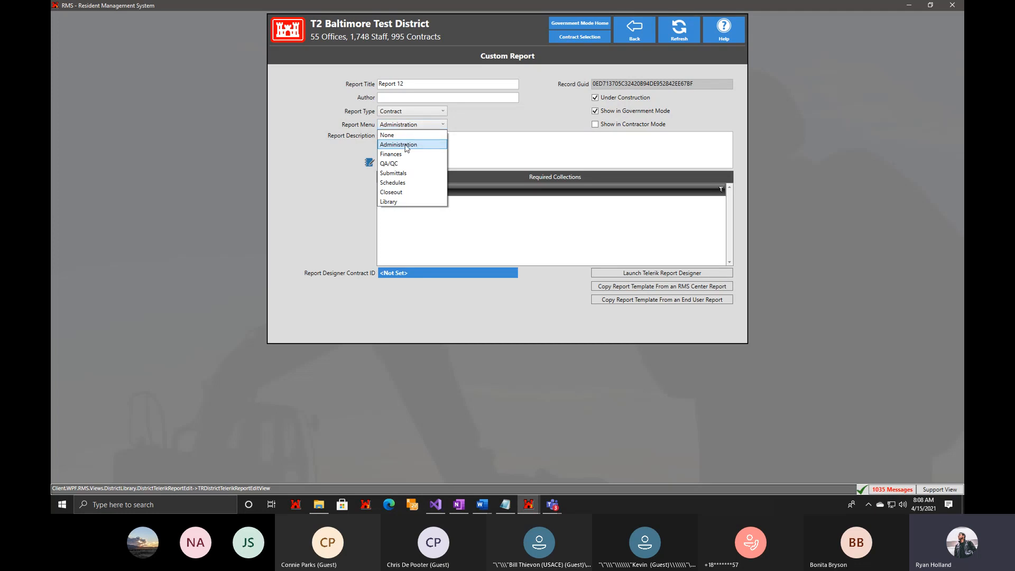
click(416, 126)
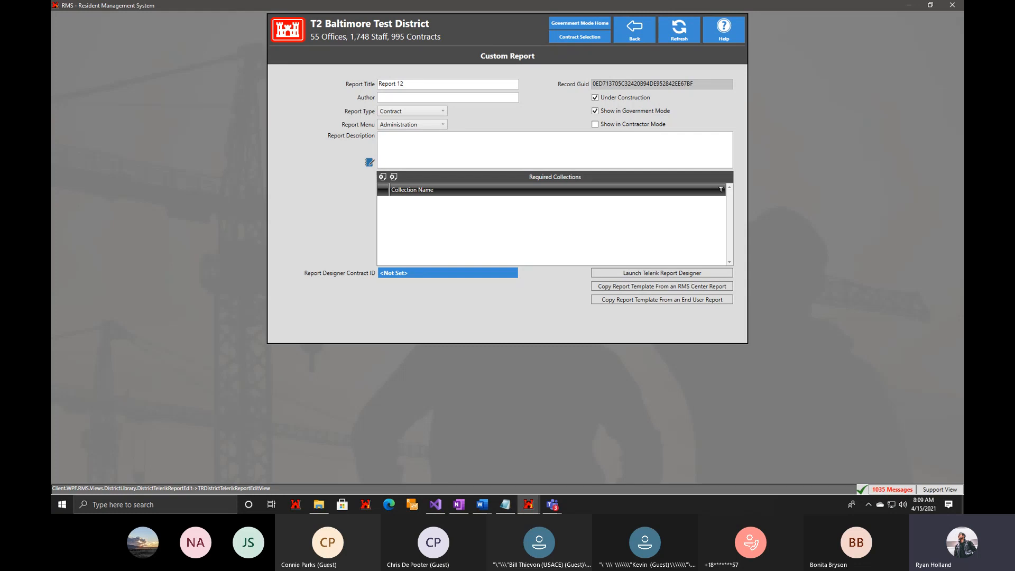
Bring up the report templates folder in File Explorer and check its full path, C:\Program Files\RMS3\TRReports\Templates.
drag(51, 339, 566, 112)
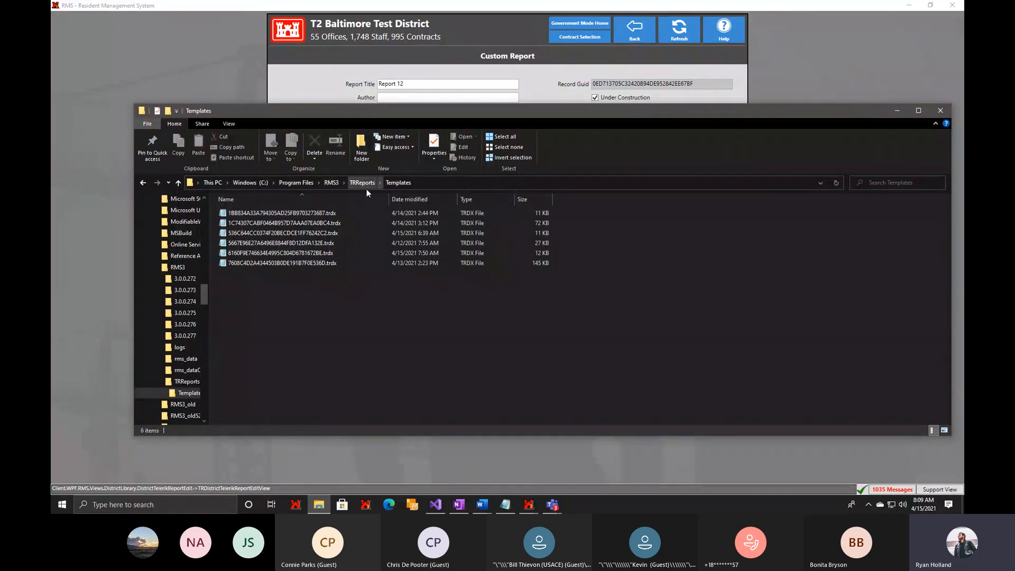
click(439, 185)
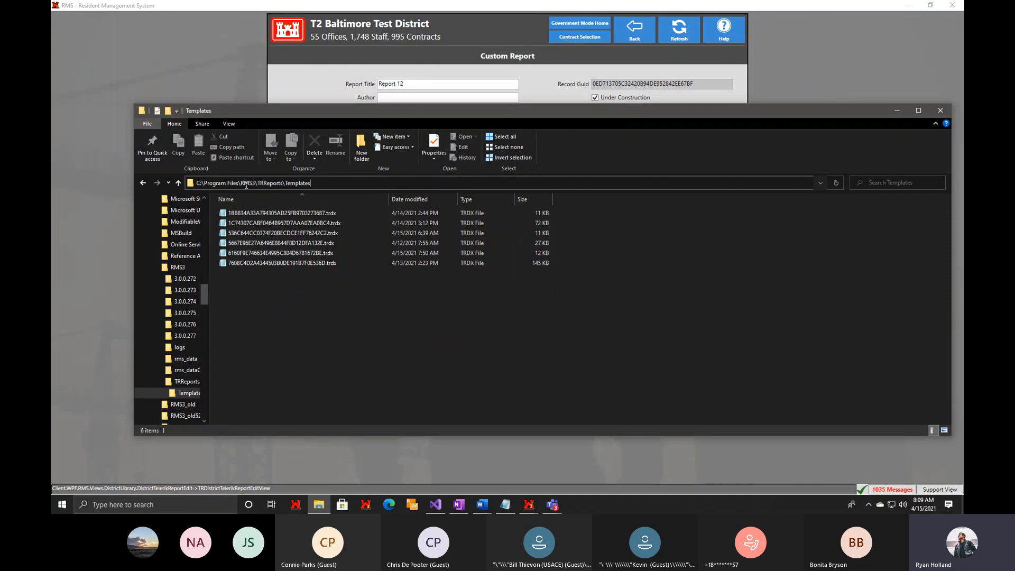
drag(325, 183, 241, 190)
drag(525, 109, 51, 350)
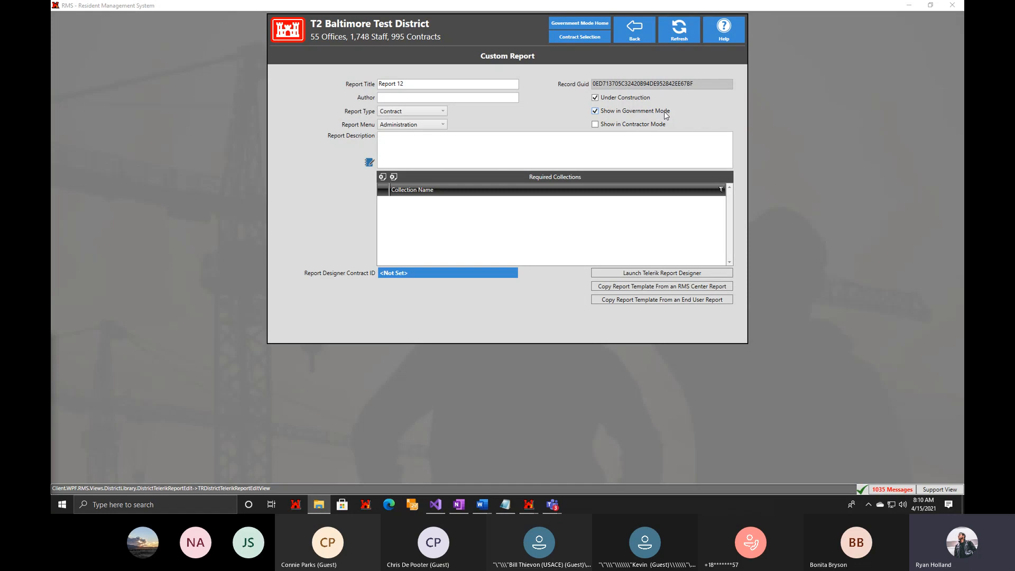
Look through the RMS Center reports and the end user reports offered as copyable templates, without copying one.
click(456, 142)
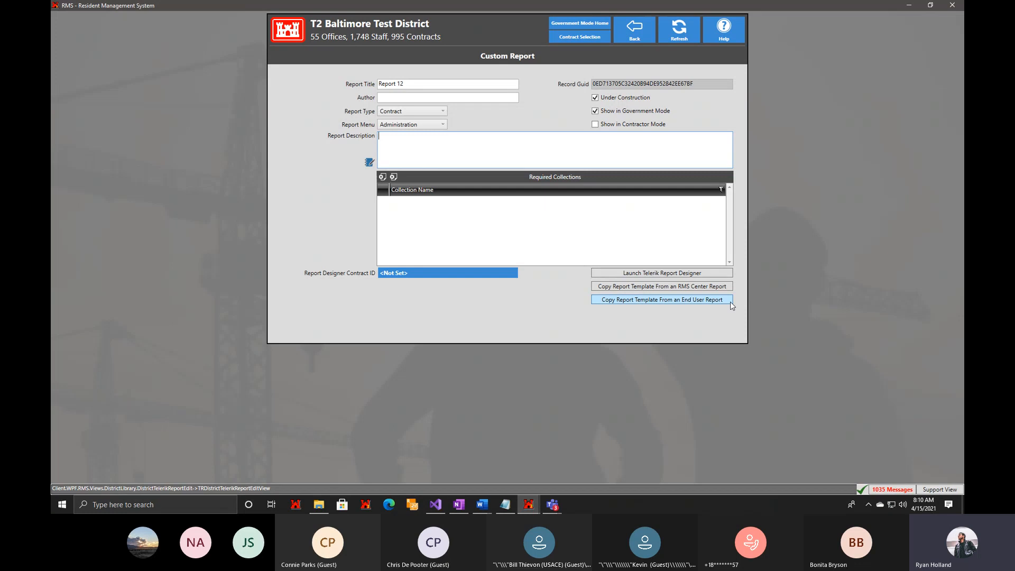
click(685, 288)
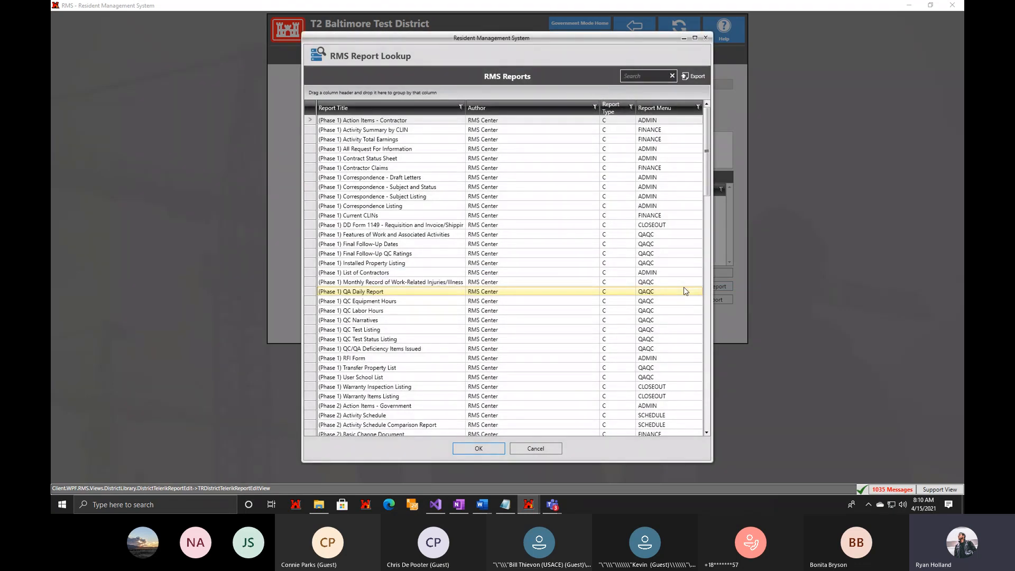
scroll(571, 328, down, 7)
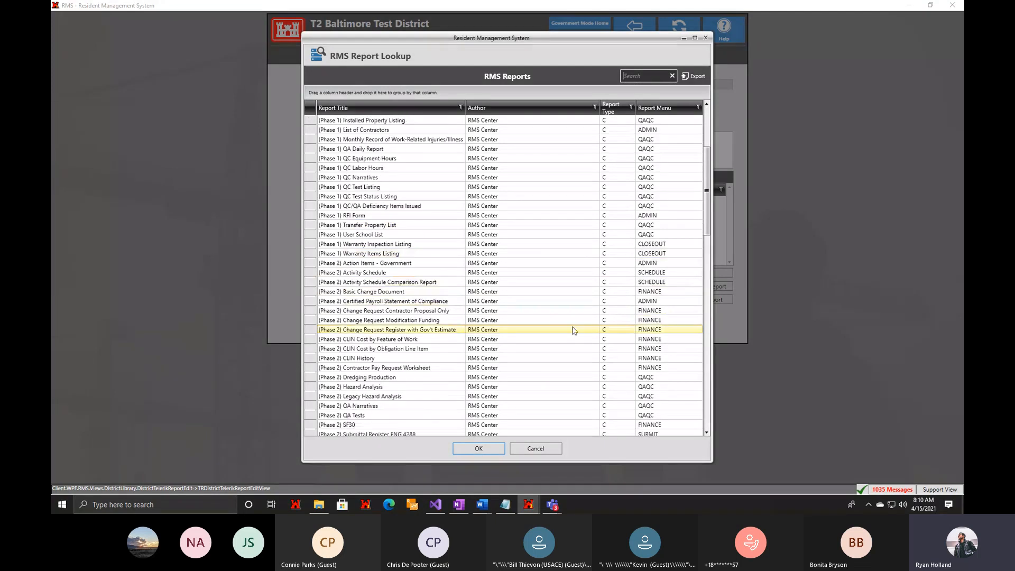
scroll(567, 337, down, 1)
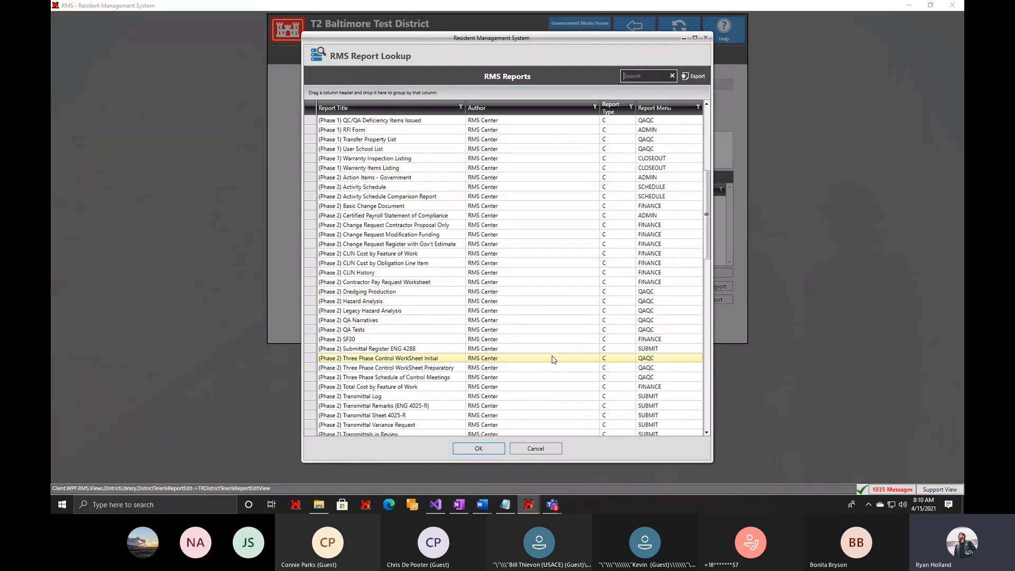
click(526, 447)
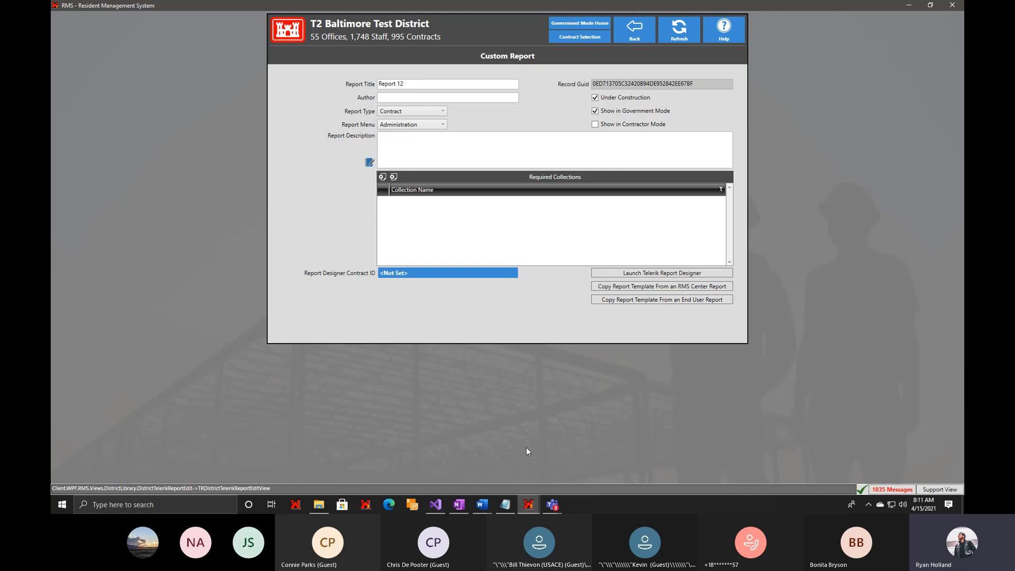
click(659, 301)
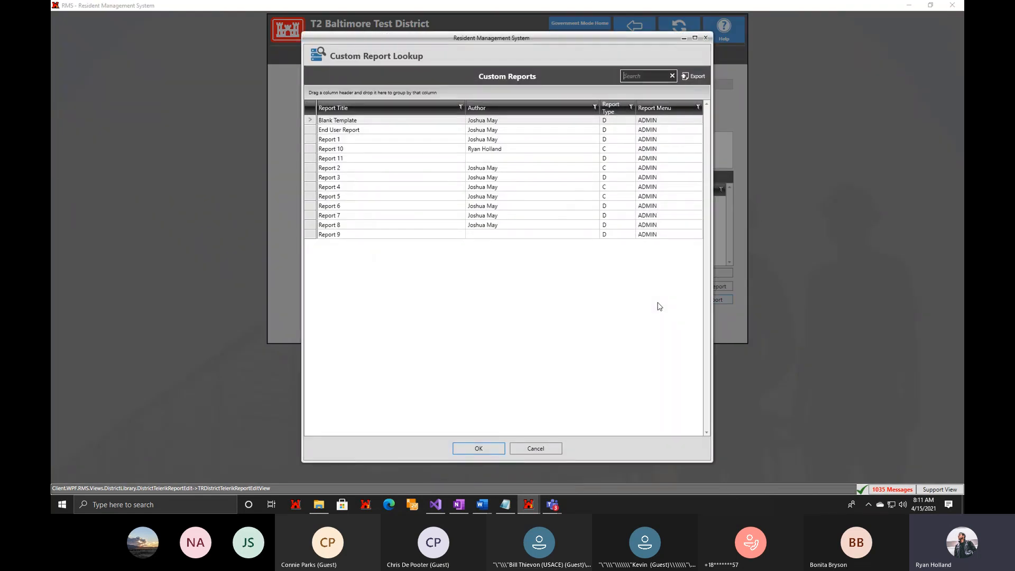
click(537, 450)
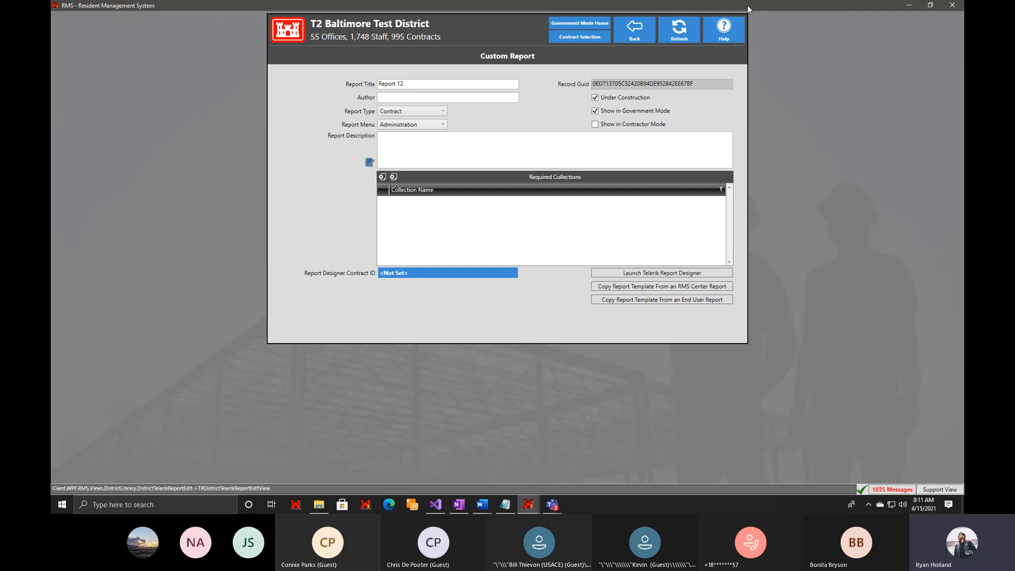
Arrange the Custom Report and Wideband Satellite Communications Center windows together and browse the contract's Subcontractors list.
drag(748, 5, 398, 10)
click(706, 21)
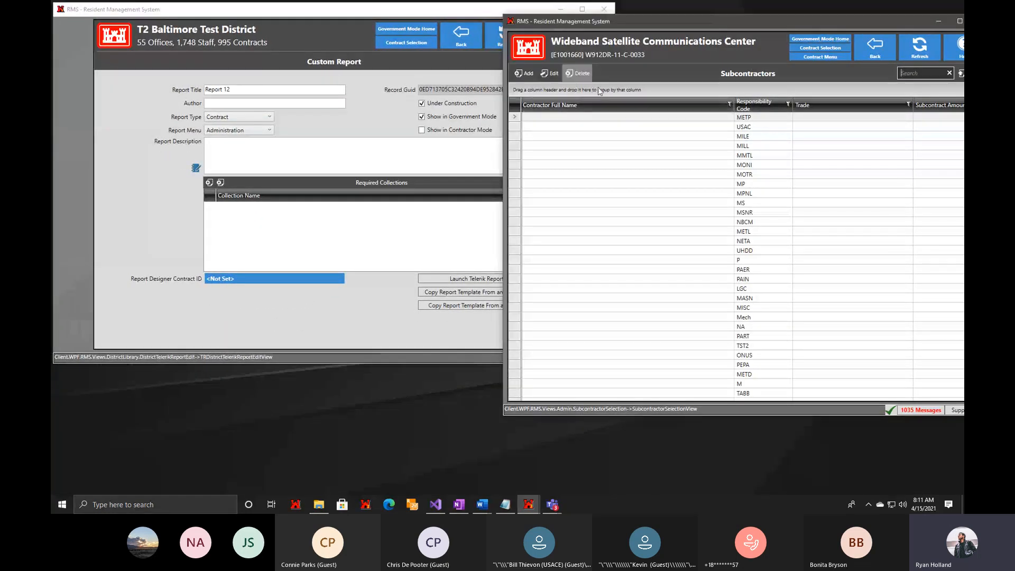
scroll(668, 207, down, 10)
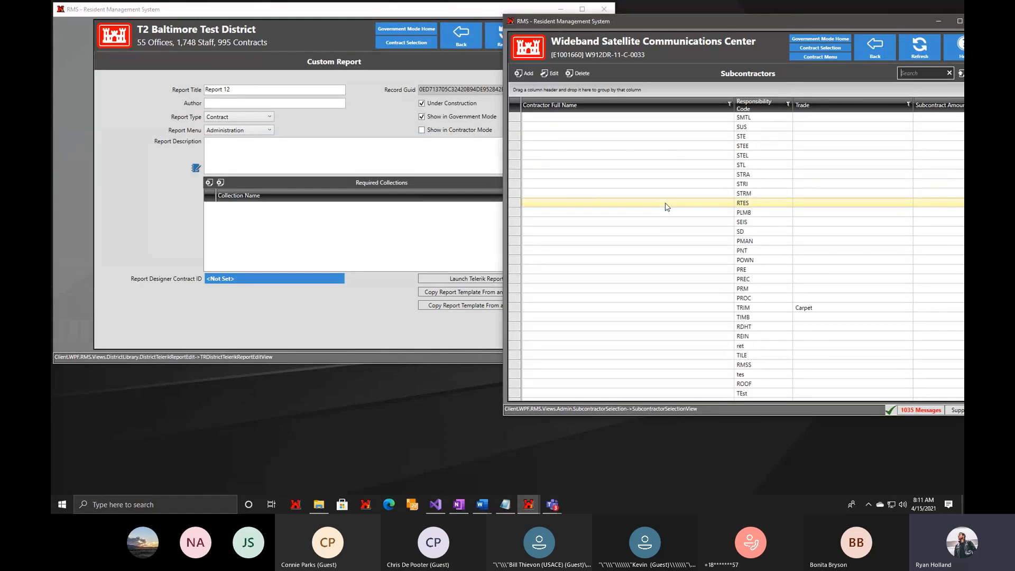
scroll(667, 206, down, 10)
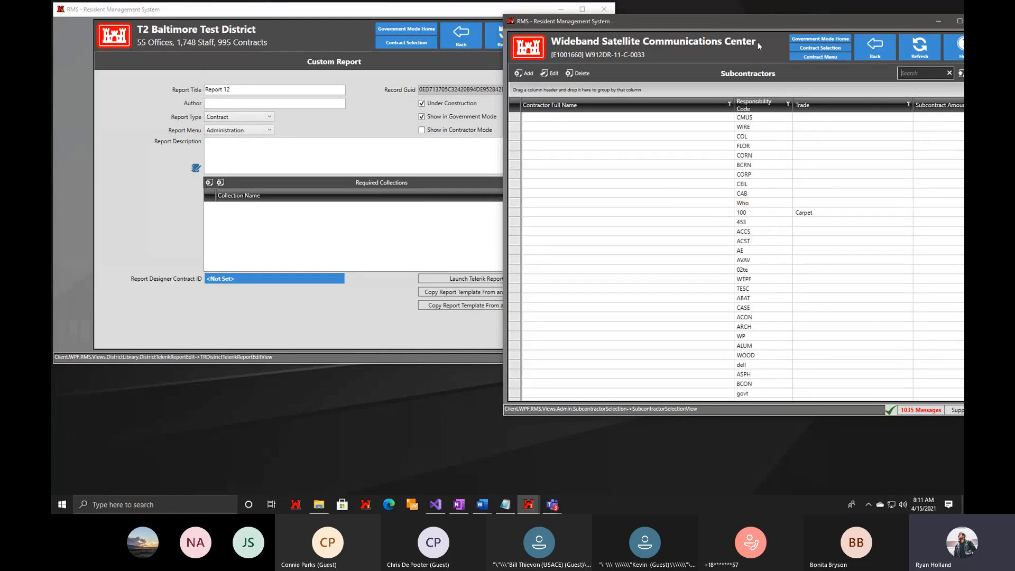
drag(762, 21, 655, 27)
scroll(654, 290, down, 10)
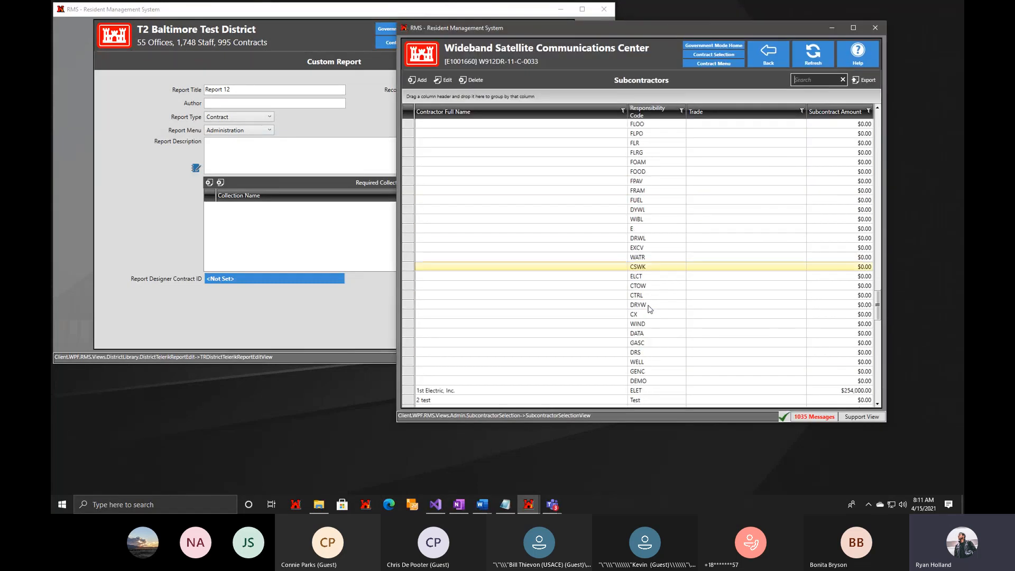
scroll(639, 323, down, 10)
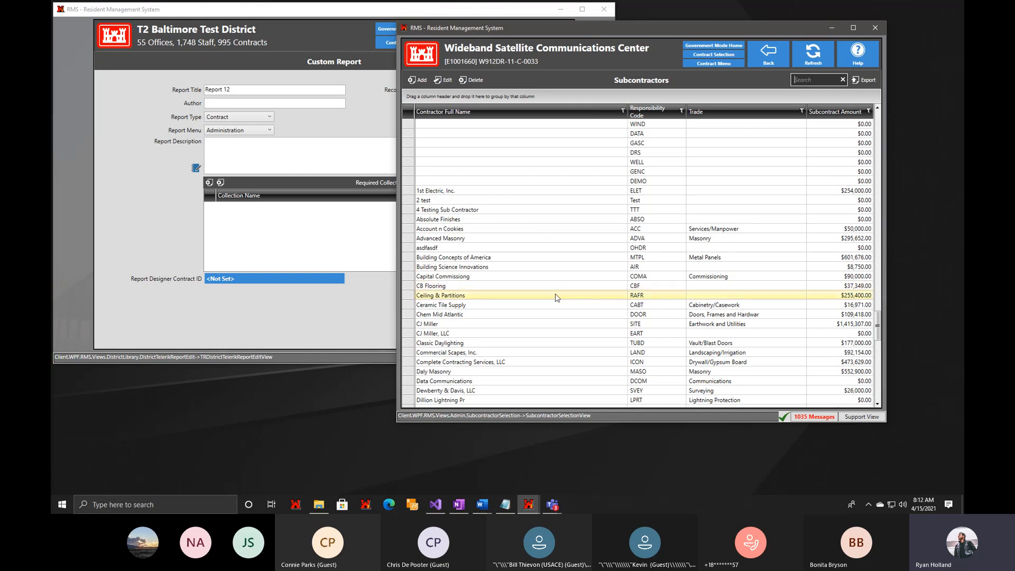
Open the report's required collections lookup and show the field information overlay on the contract's Subcontractors list.
click(290, 176)
click(209, 183)
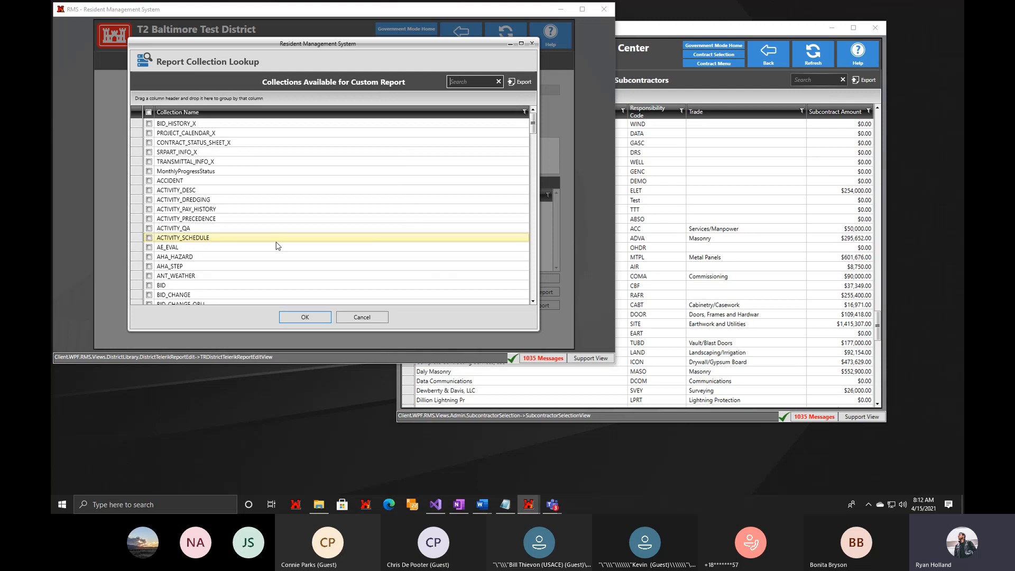
click(642, 58)
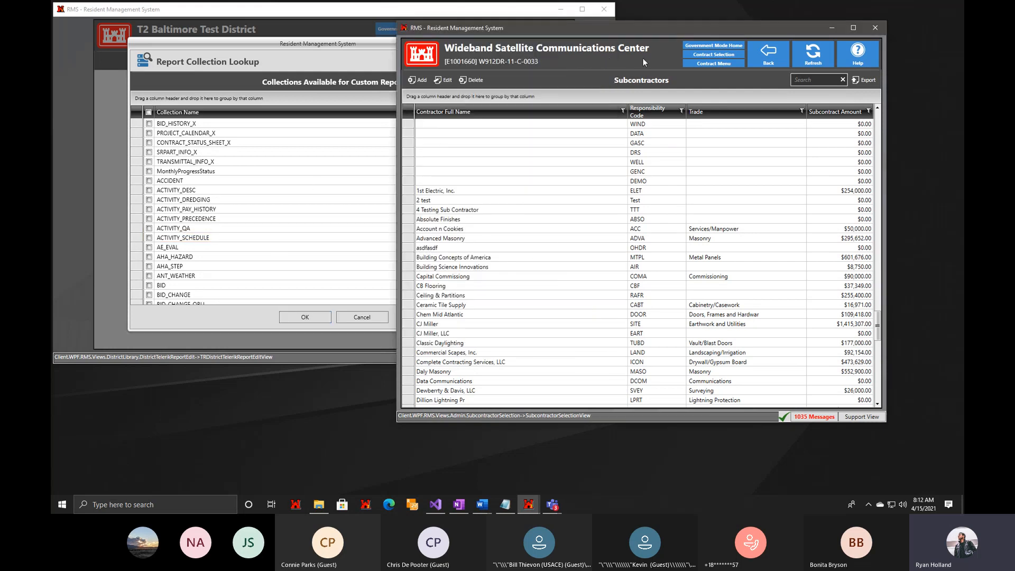
key(ctrl+F1)
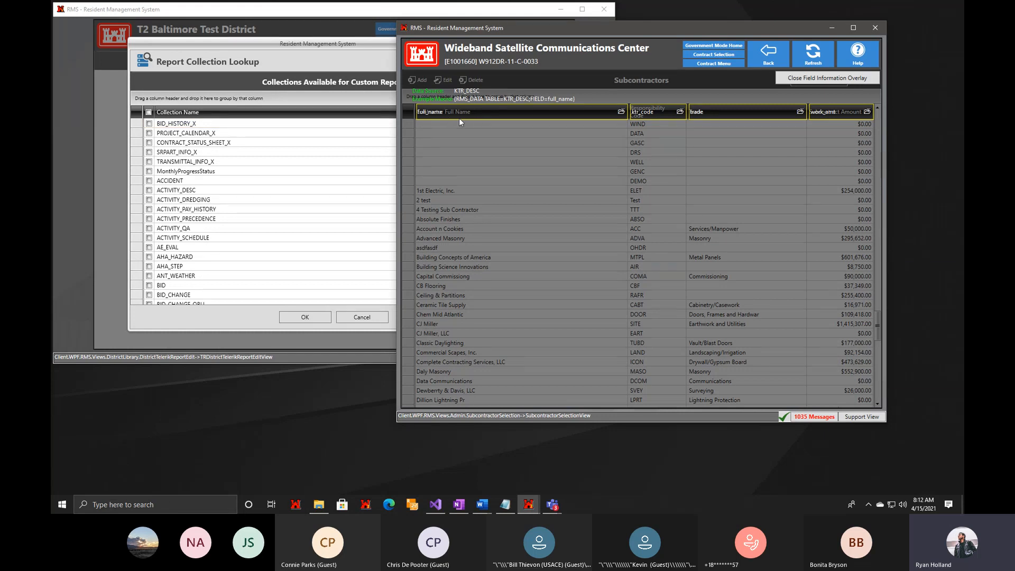
Find KTR_DESC in the Report Collection Lookup and add it to the custom report's required collections.
click(308, 64)
click(473, 82)
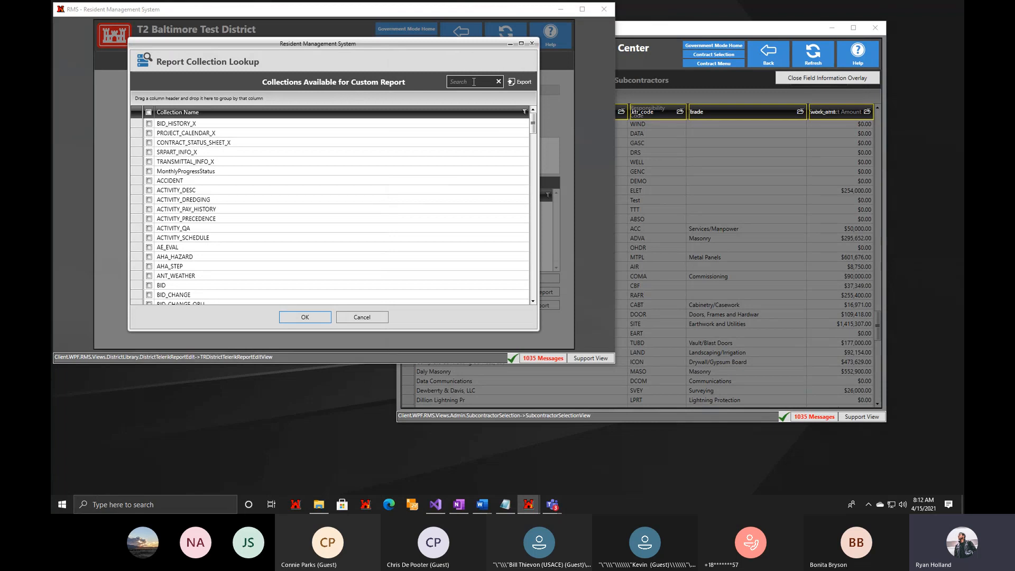
text(ktr_desc)
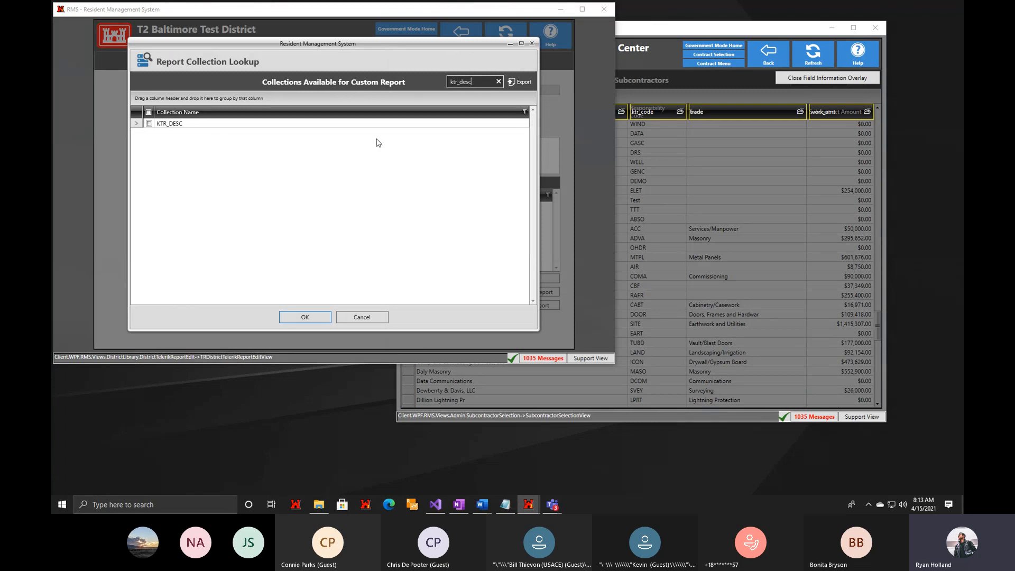
click(291, 319)
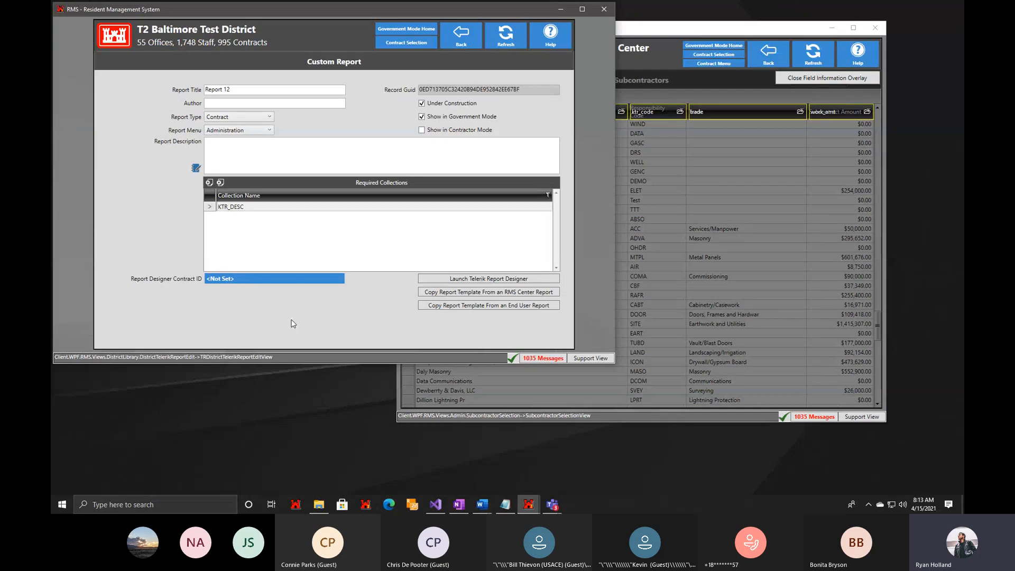
Set the Report Designer Contract ID to E1001660 and launch the Telerik Report Designer, overwriting the existing template file with the database version.
click(309, 289)
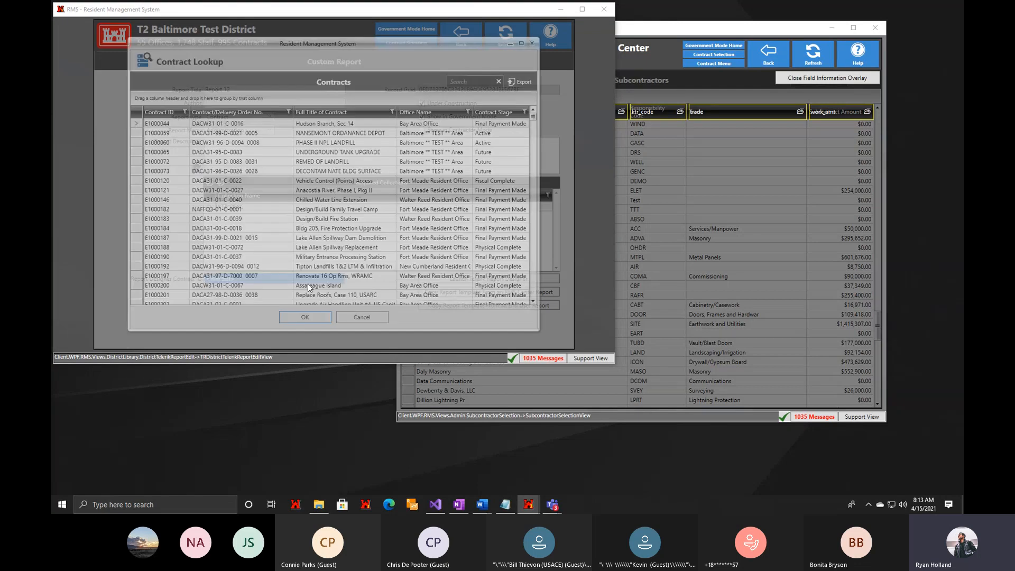
text(1666)
double_click(293, 125)
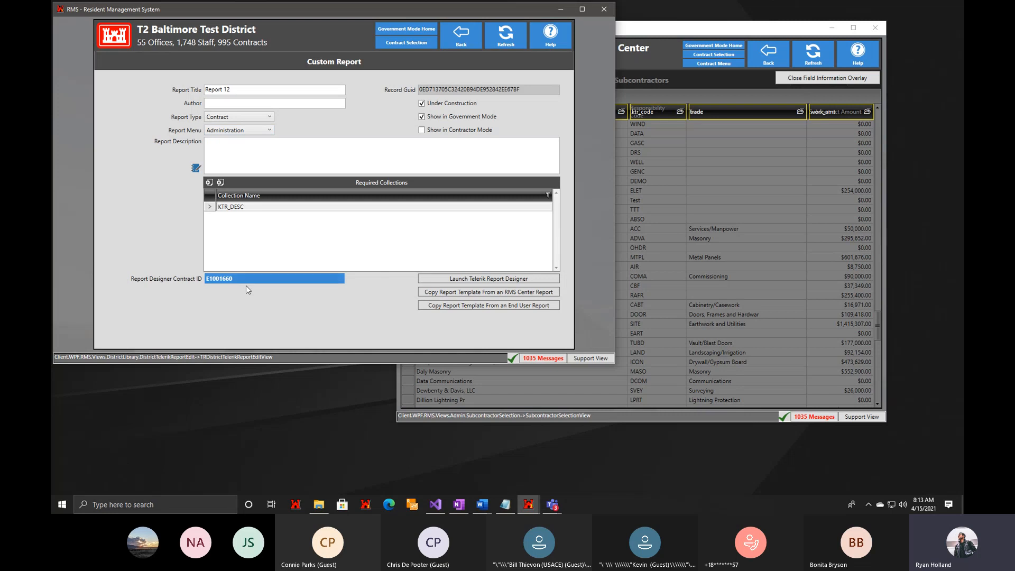
click(433, 281)
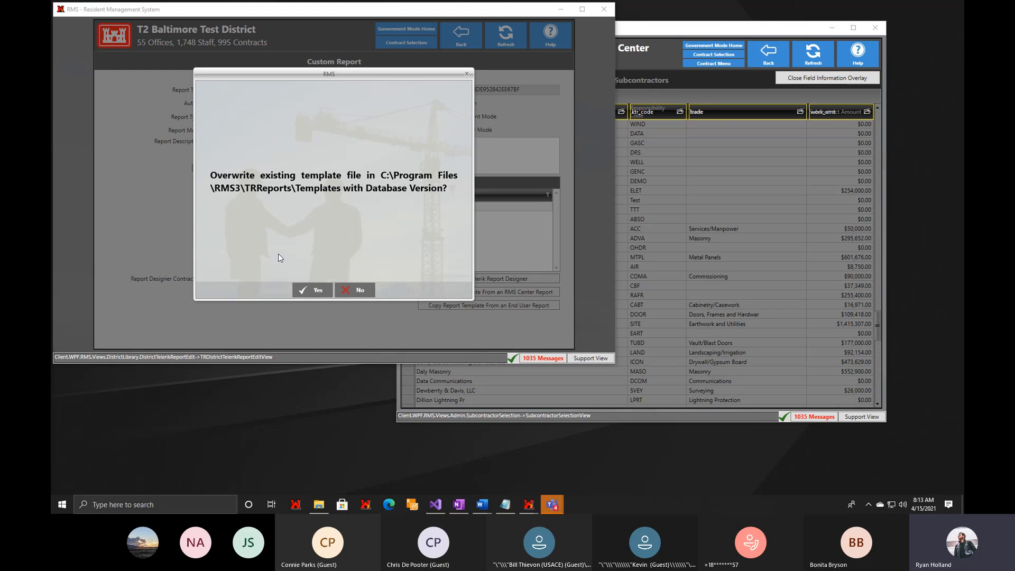
click(311, 294)
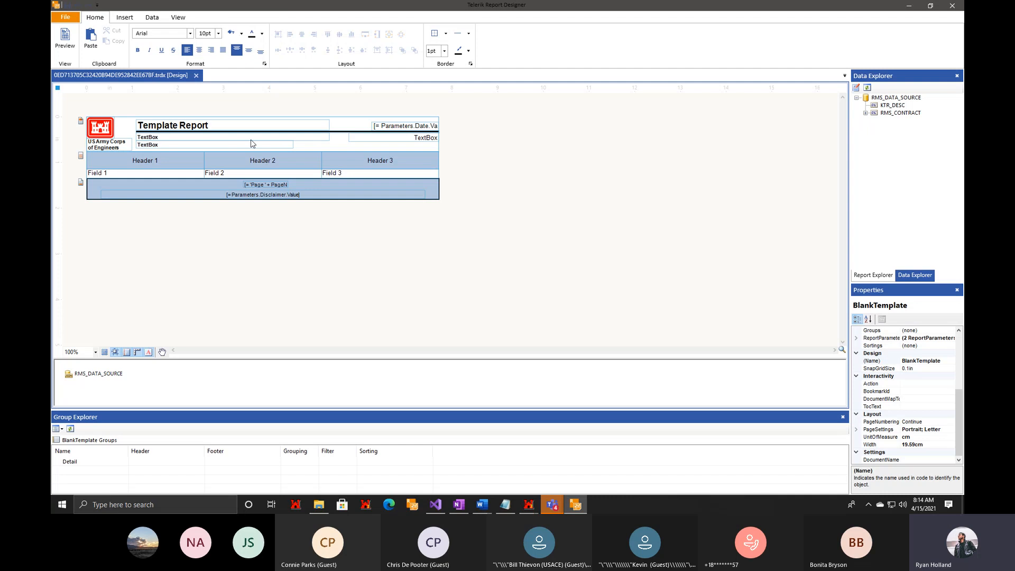
Narrow the Template Report title text box in the page header to about 8.45 cm wide, keeping its text.
click(238, 127)
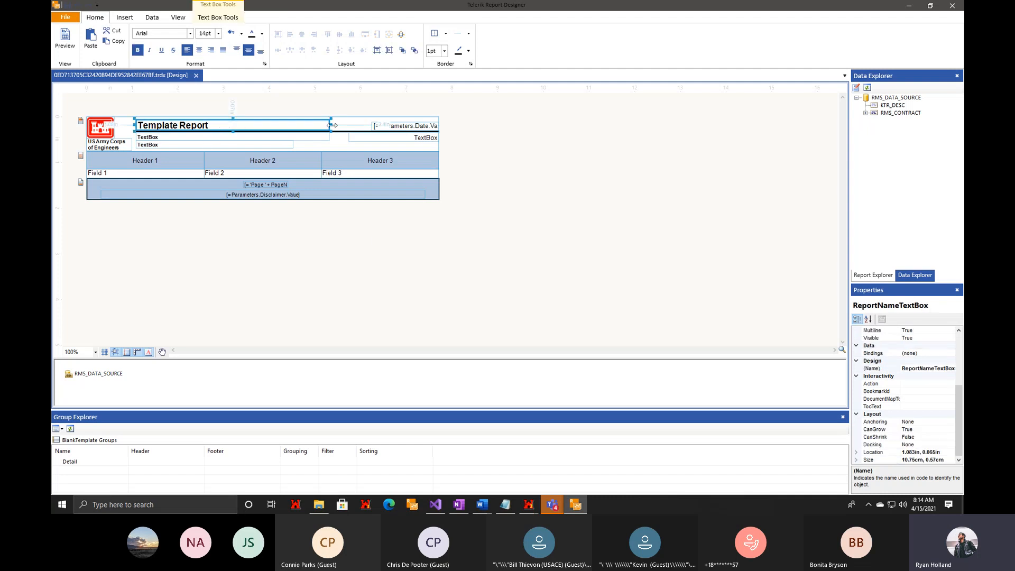
drag(330, 125, 289, 125)
double_click(256, 127)
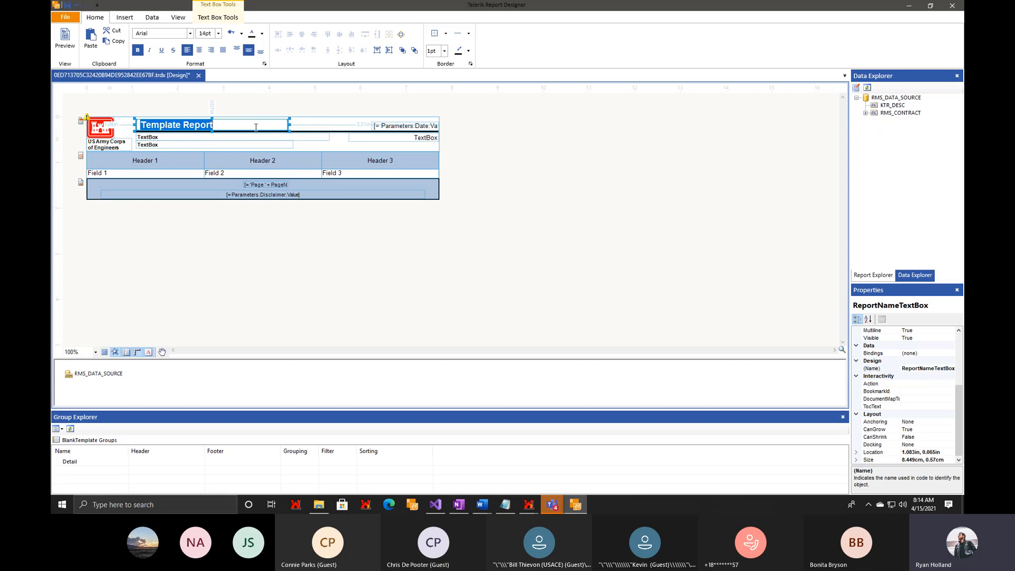
click(349, 248)
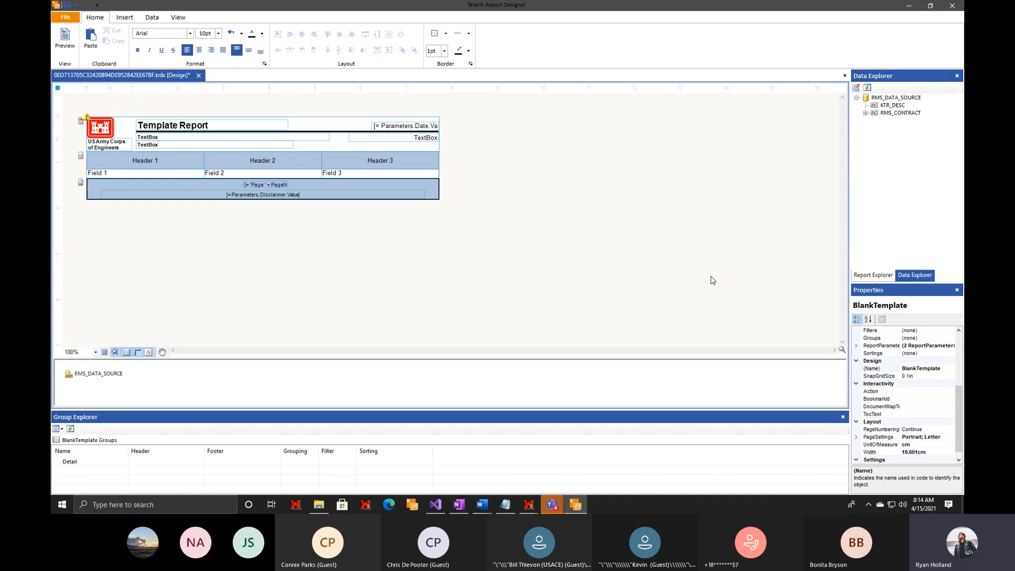
Examine the report's structure in the Report Explorer, including panel2, table2 and the properties of textBox16.
click(871, 276)
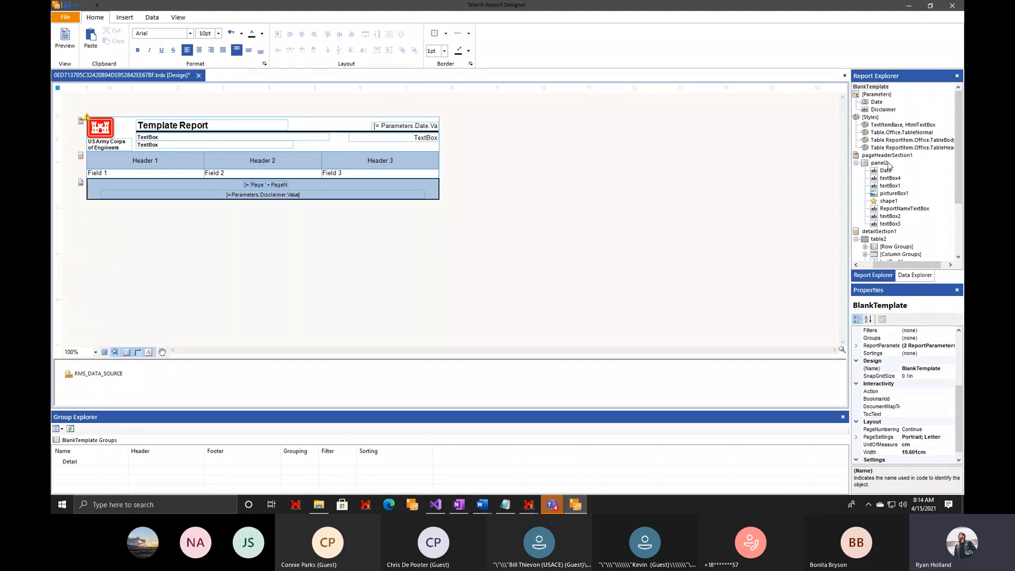
click(888, 164)
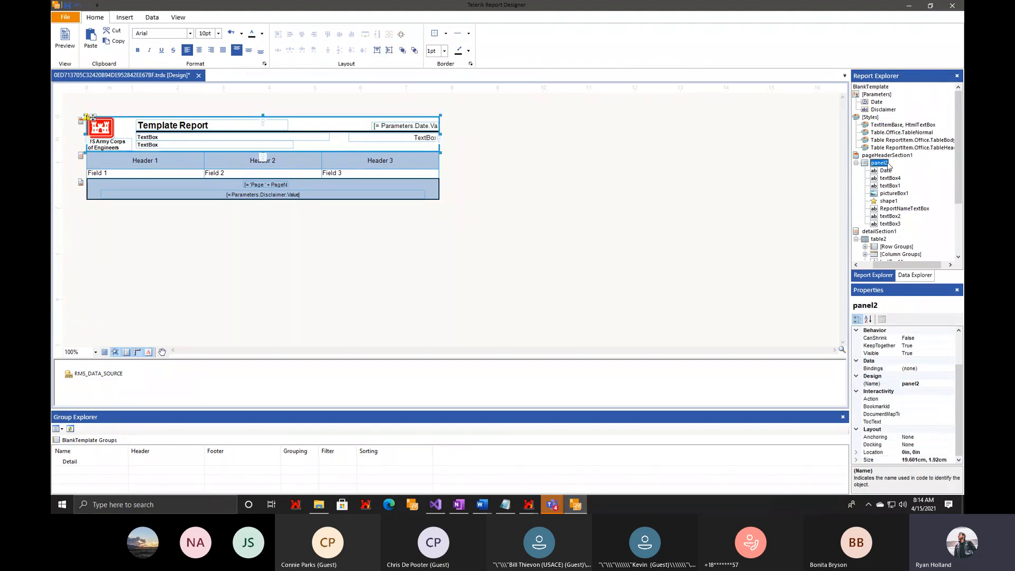
click(892, 247)
click(877, 239)
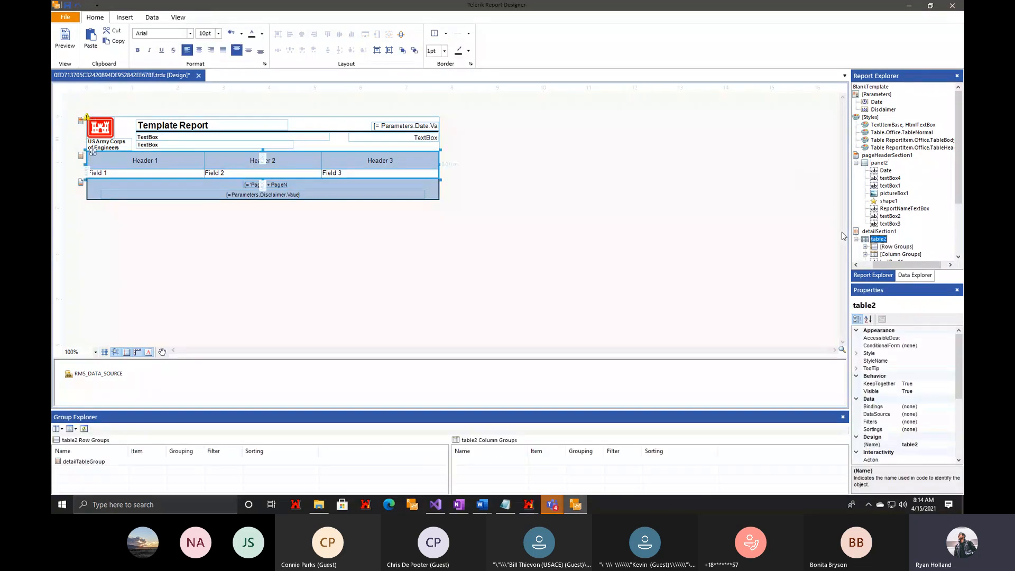
scroll(909, 244, down, 3)
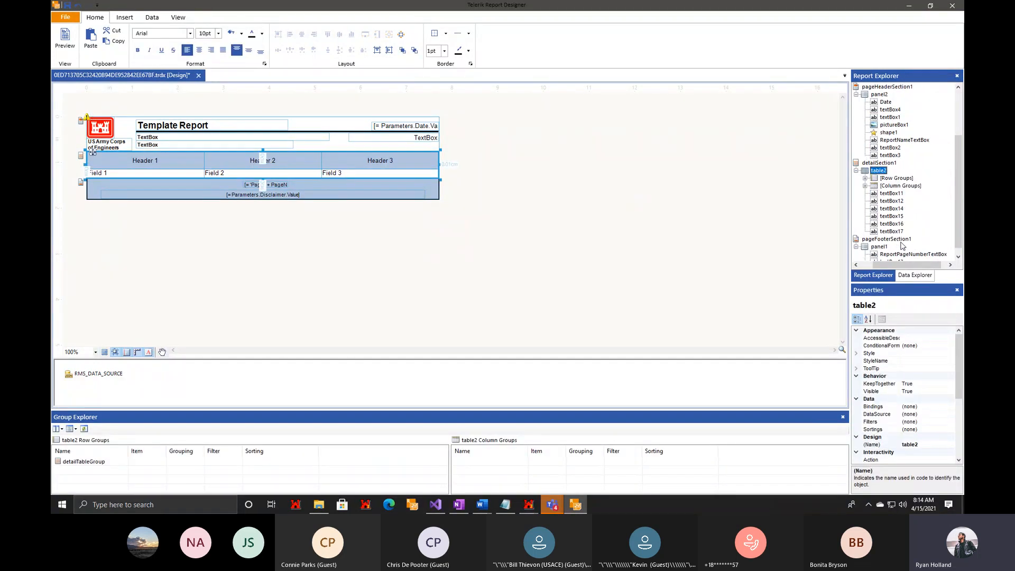
click(891, 223)
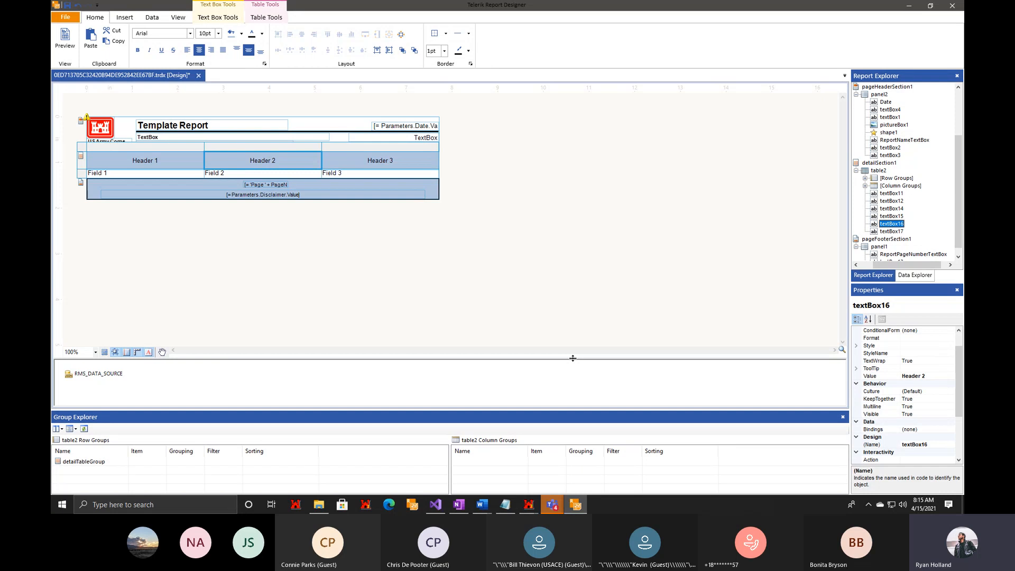
scroll(888, 447, down, 3)
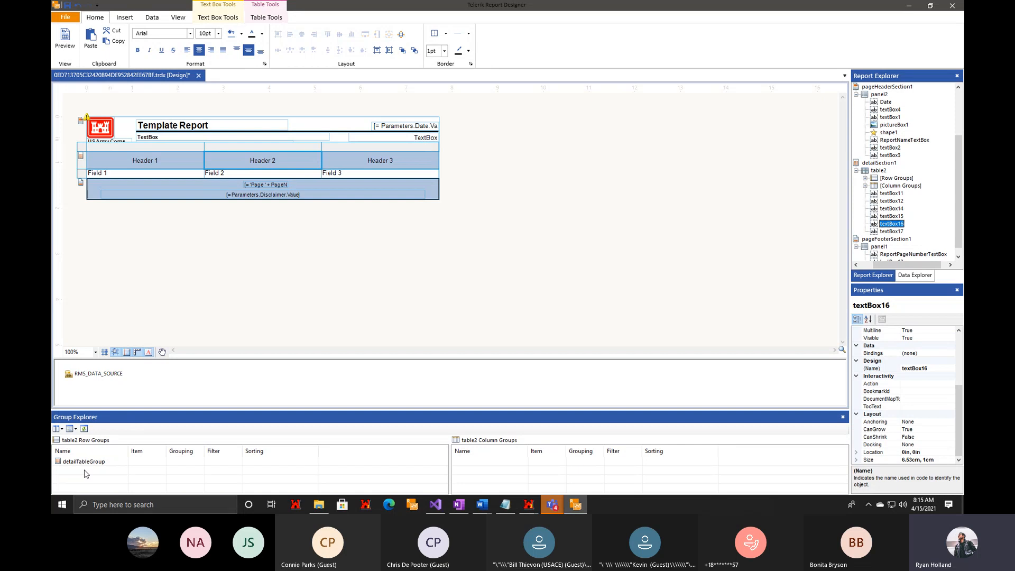
Inspect the report's page settings, including the orientation and paper size options, and leave them without applying changes.
click(270, 280)
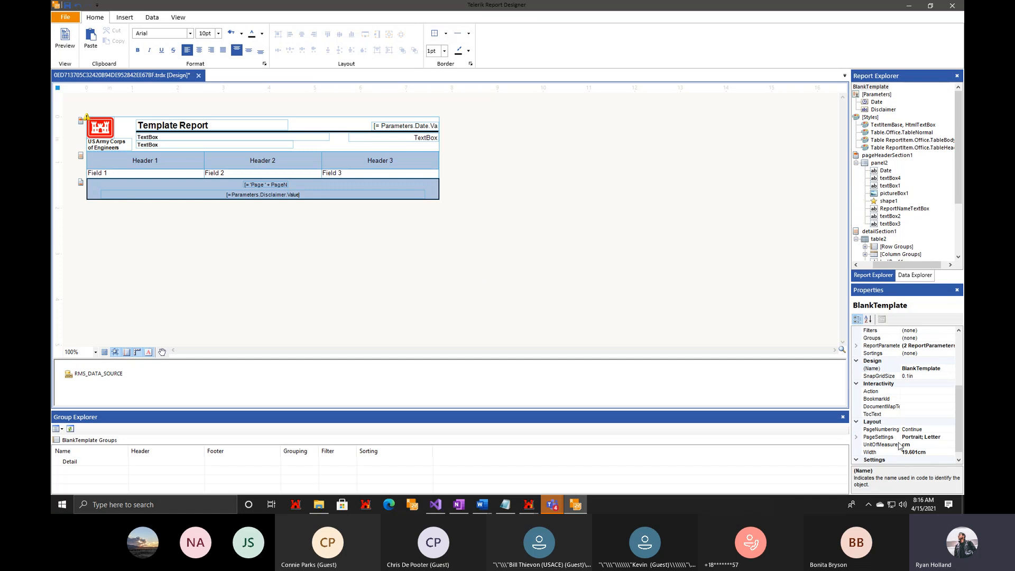
scroll(930, 458, down, 1)
click(945, 430)
click(950, 430)
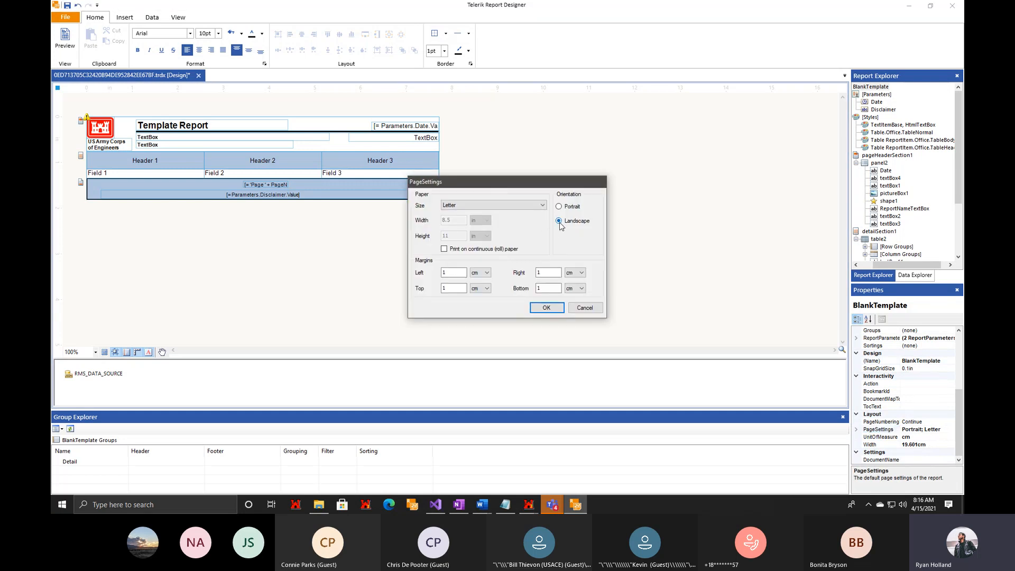
click(559, 211)
click(542, 205)
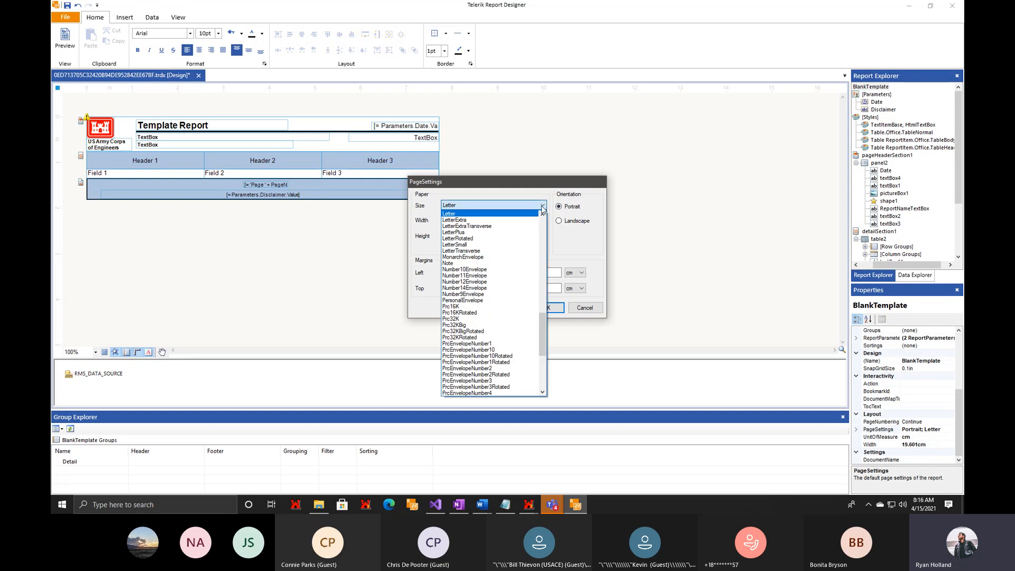
click(542, 206)
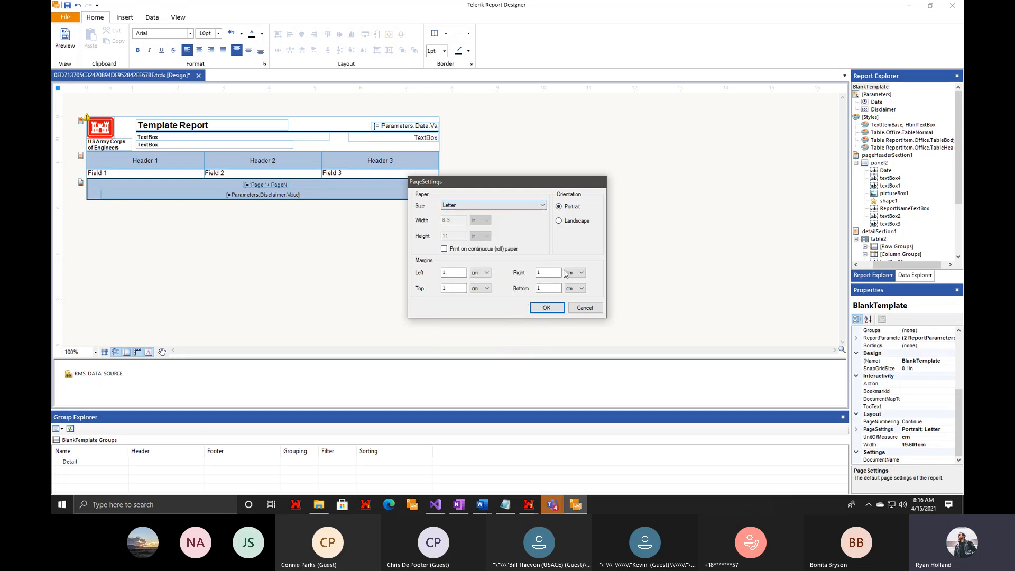
click(584, 308)
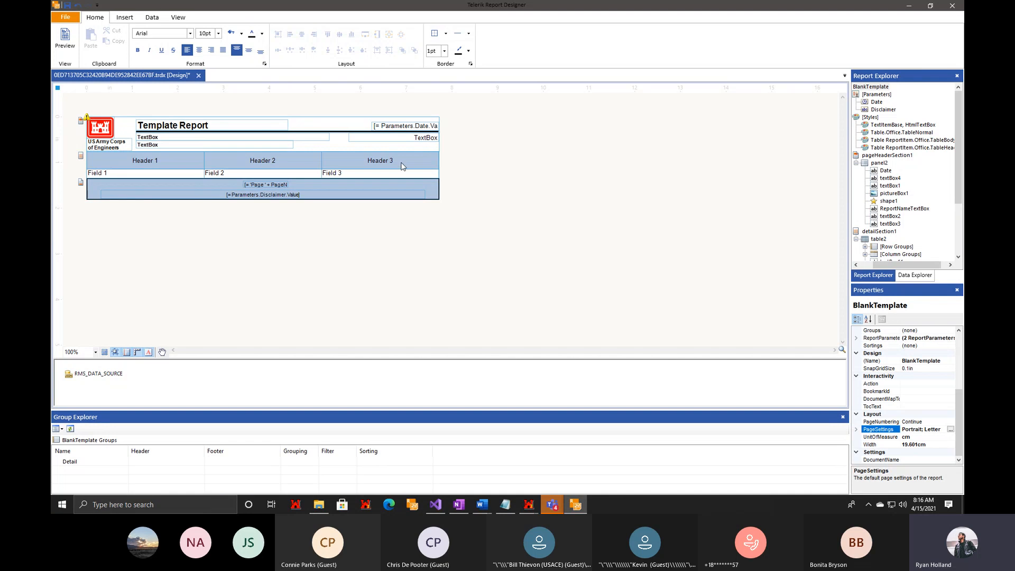
Select all header and field cells of the detail table and apply borders on all sides.
click(284, 170)
drag(284, 167, 114, 165)
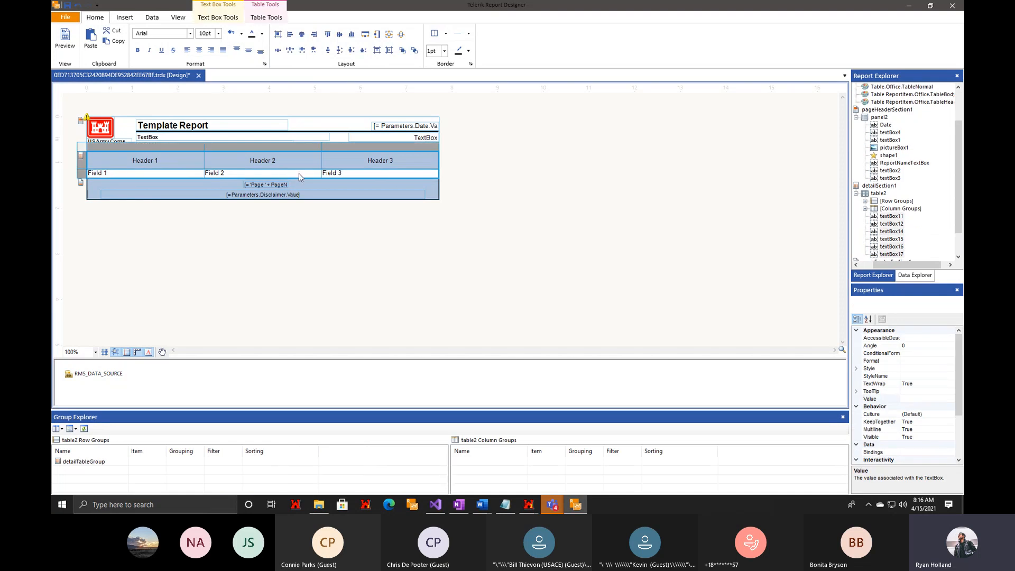
click(435, 33)
click(446, 35)
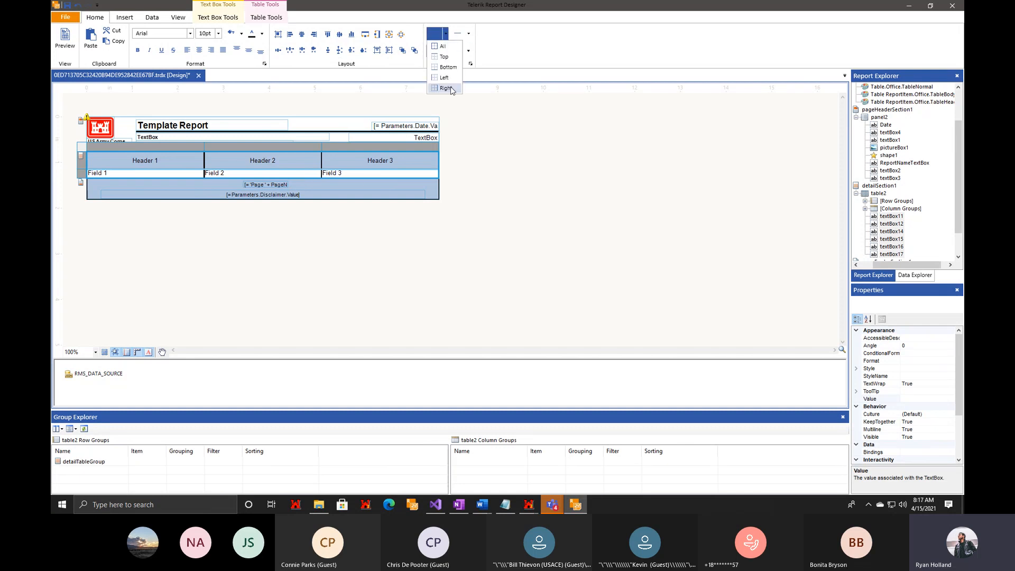
click(468, 34)
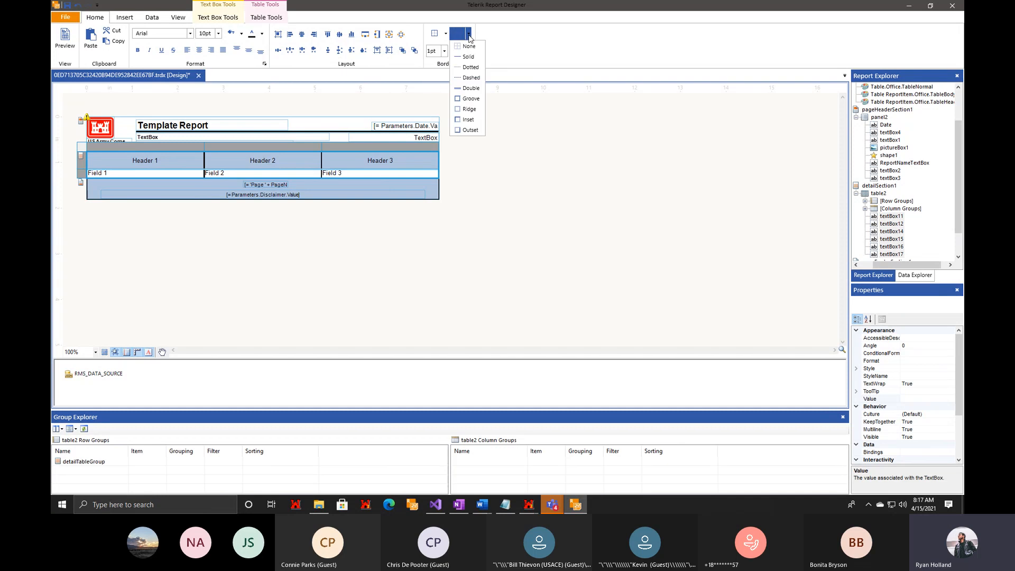
click(469, 37)
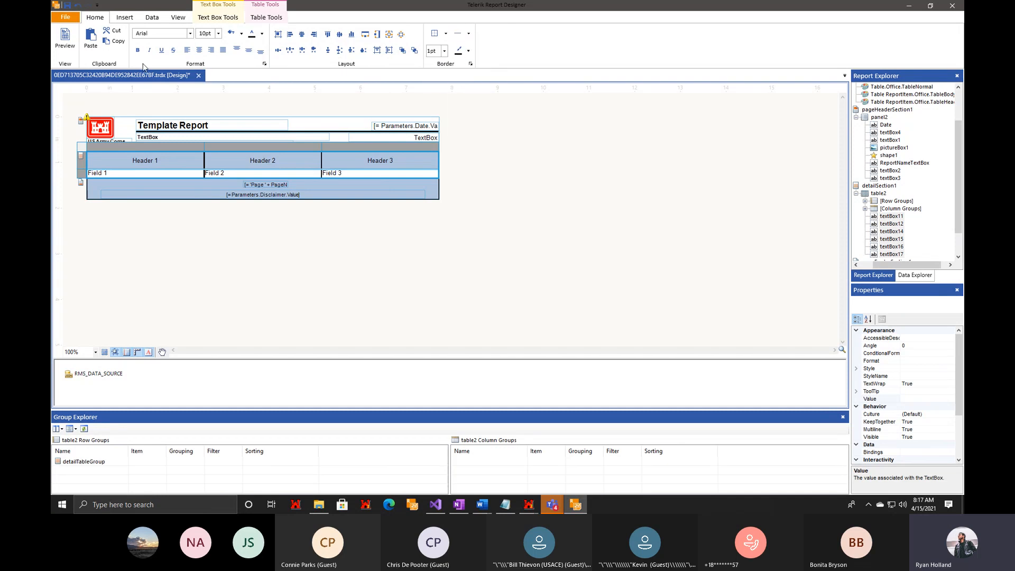
Look over the insertable report items and data source types, and expand RMS_CONTRACT under RMS_DATA_SOURCE to view its fields.
click(123, 19)
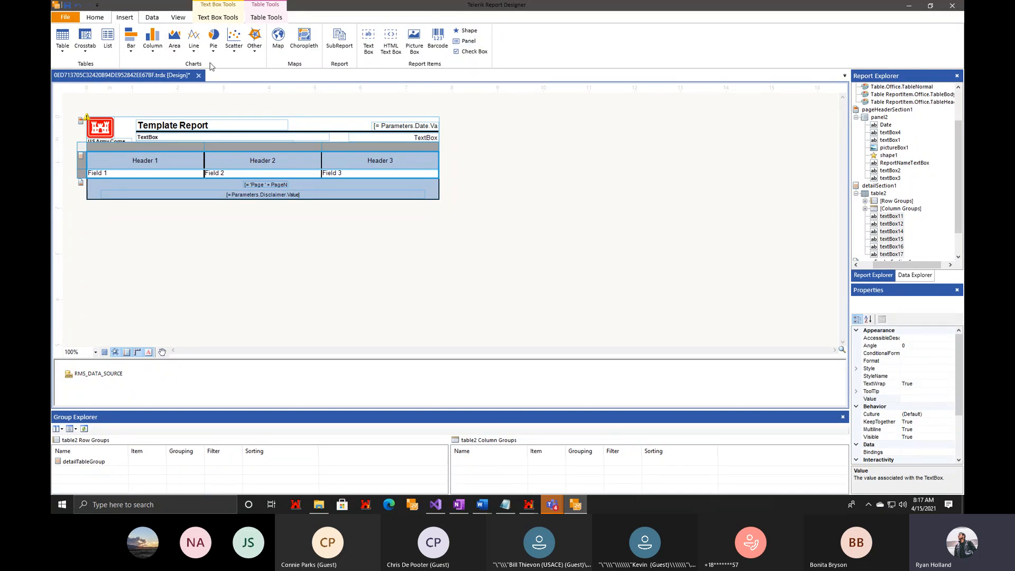
click(155, 20)
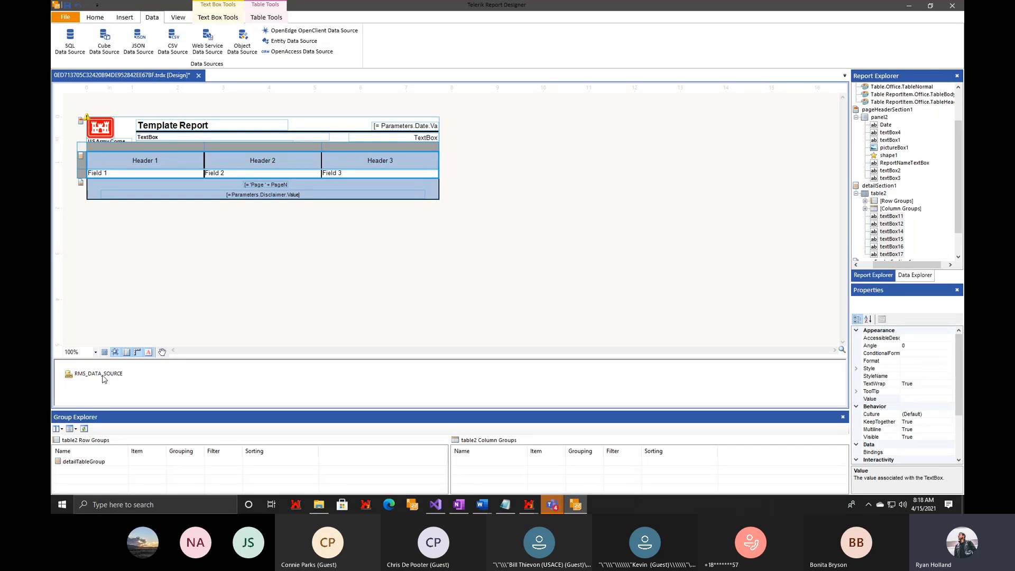
click(918, 277)
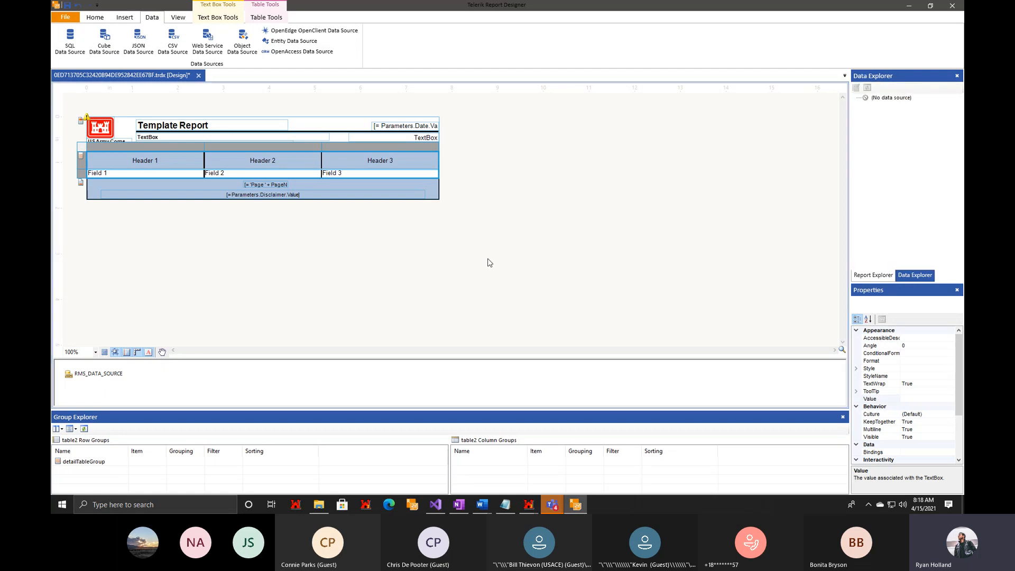
click(97, 374)
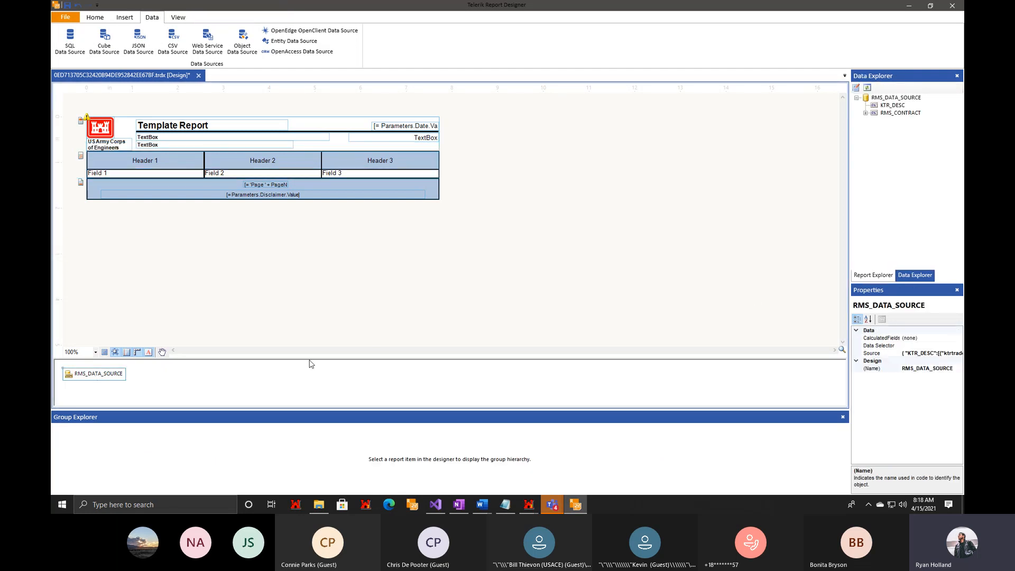
click(866, 113)
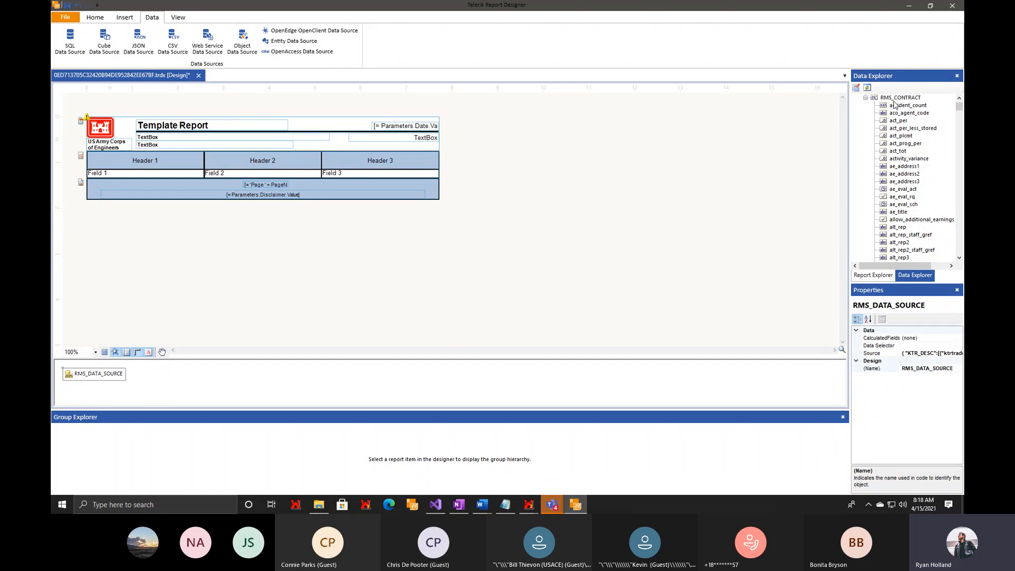
scroll(892, 156, down, 1)
scroll(892, 157, up, 2)
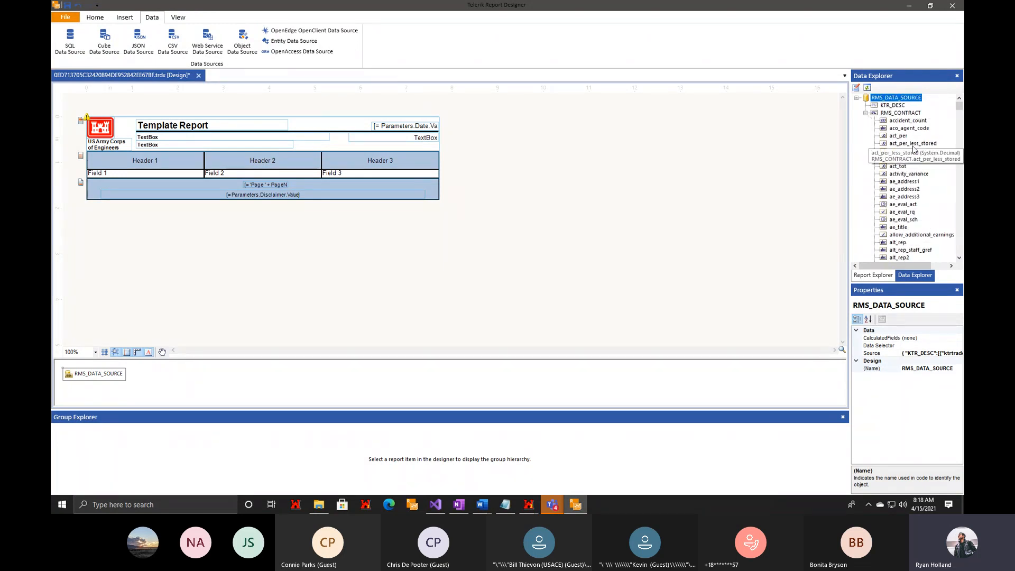
Place a field from the RMS_CONTRACT collection in the page header, over the first TextBox below the Template Report title.
scroll(899, 153, down, 6)
scroll(908, 169, down, 8)
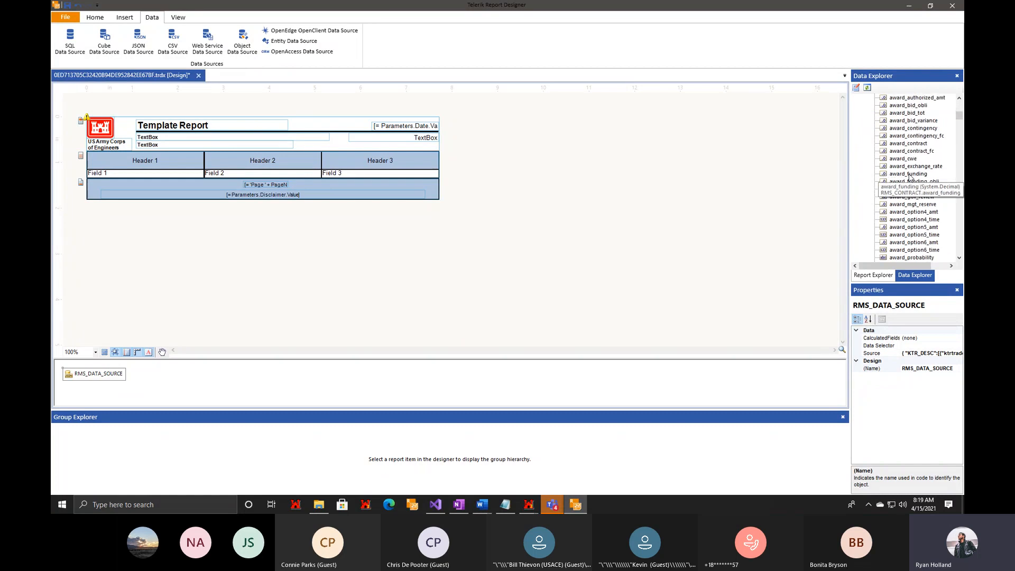
scroll(906, 222, down, 7)
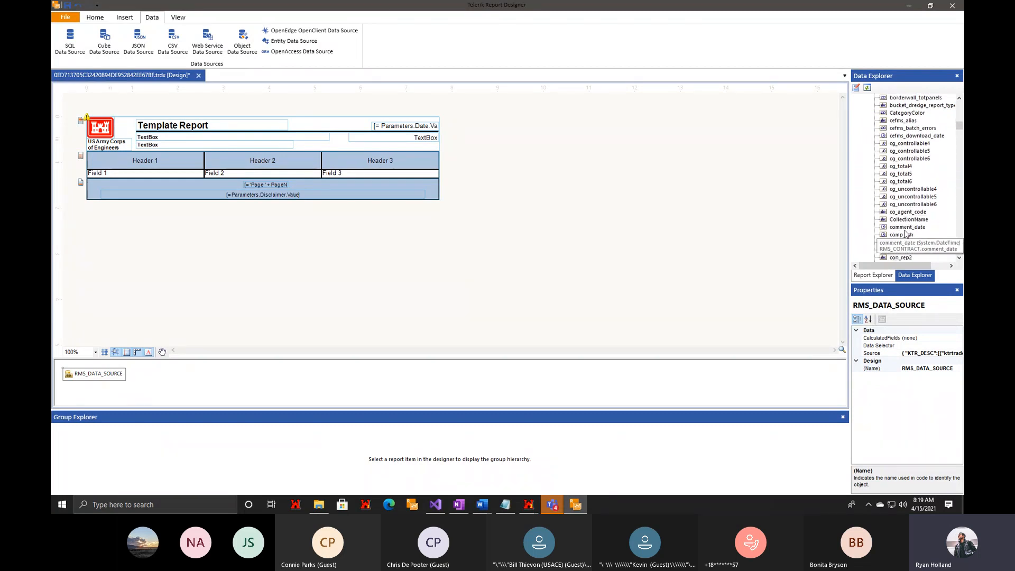
scroll(915, 253, down, 1)
drag(899, 219, 159, 138)
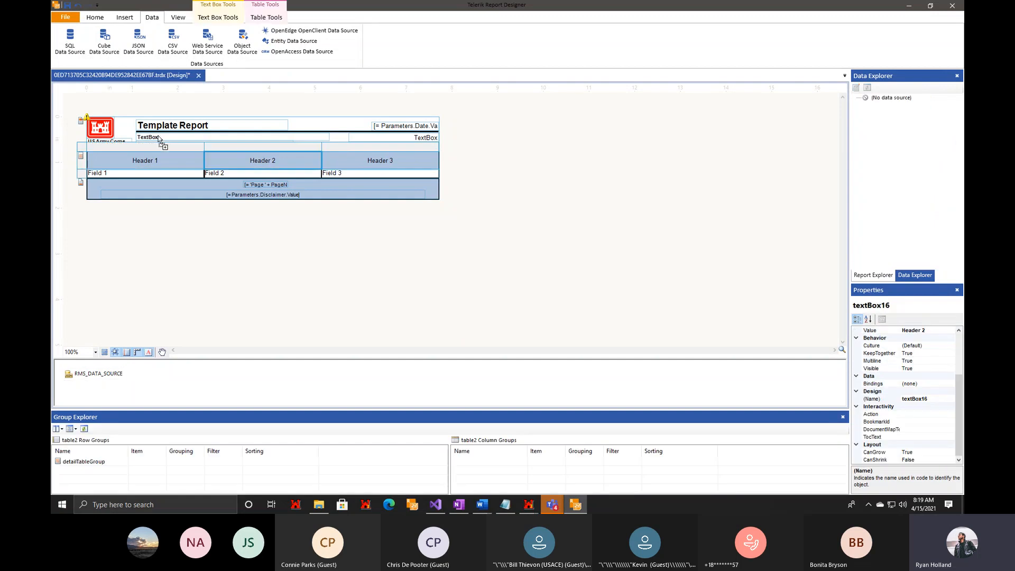
click(245, 150)
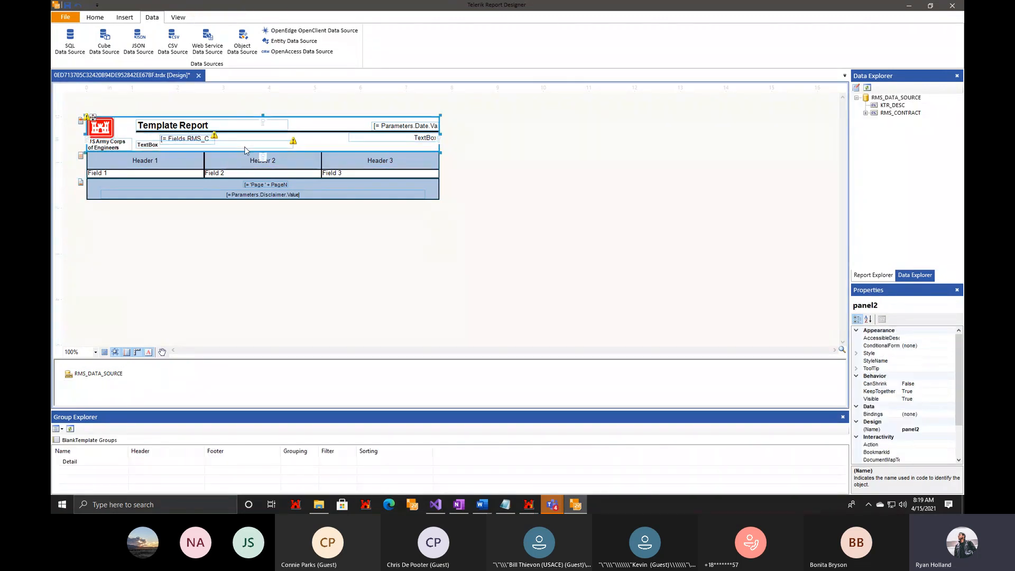
Delete the placeholder TextBox below the Template Report title and widen the contract number field in its place.
click(242, 145)
key(Delete)
drag(198, 140, 253, 140)
Preview the report with the contract number field, return to the design and select the KTR_DESC collection.
click(95, 17)
click(64, 41)
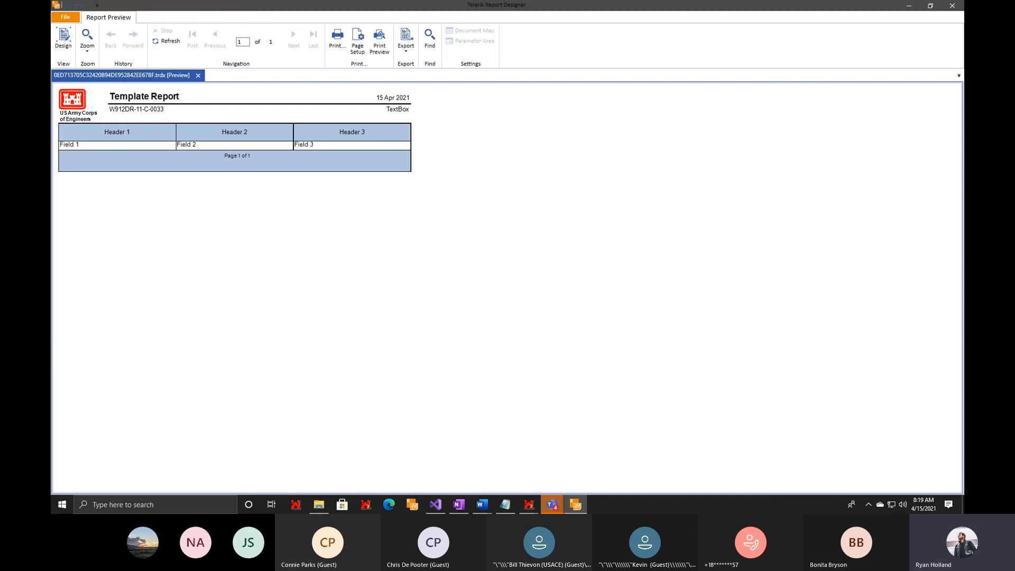
click(55, 47)
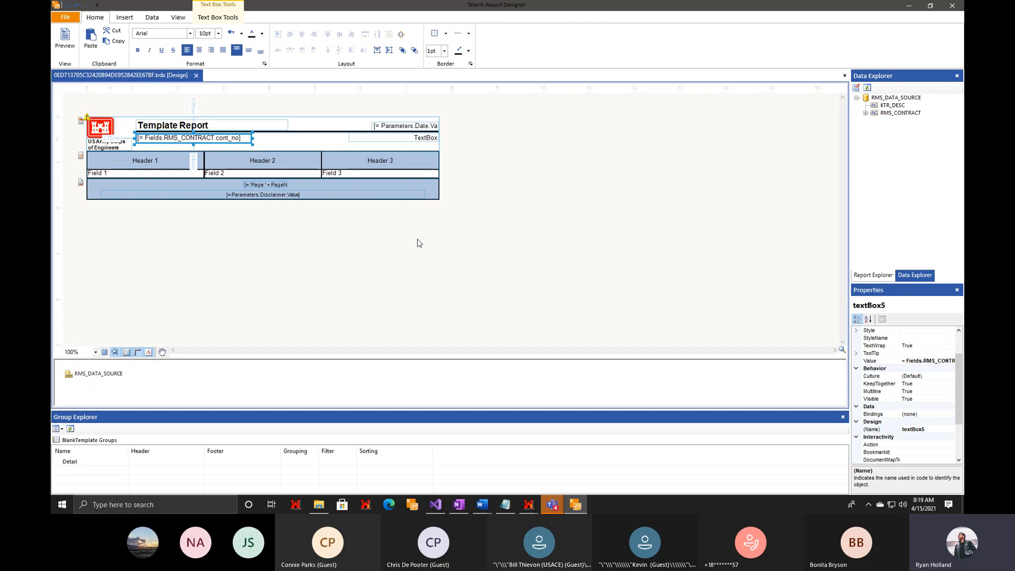
click(897, 107)
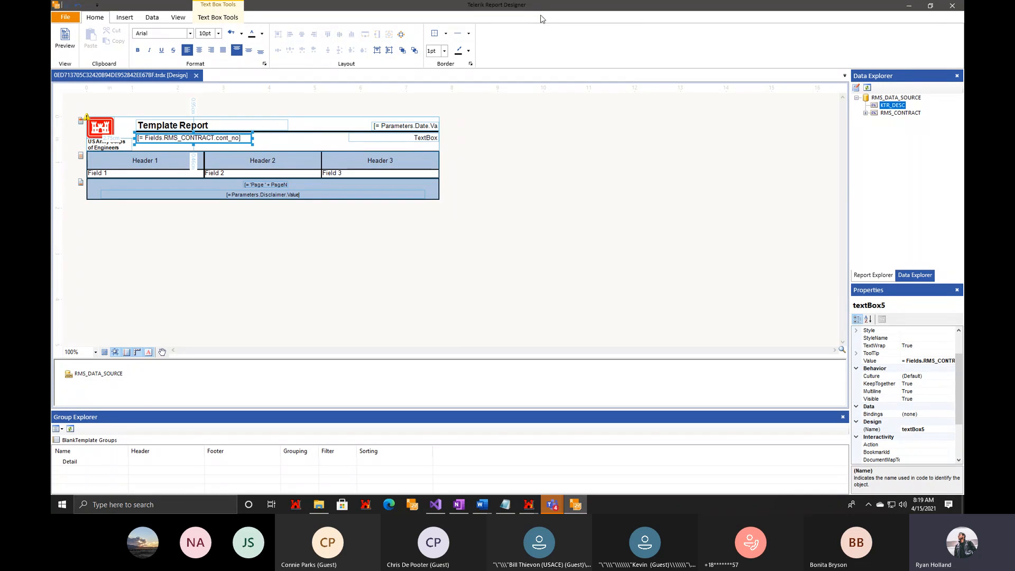
Arrange the report designer window side by side with the RMS Subcontractors window showing the field information overlay.
drag(537, 6, 418, 36)
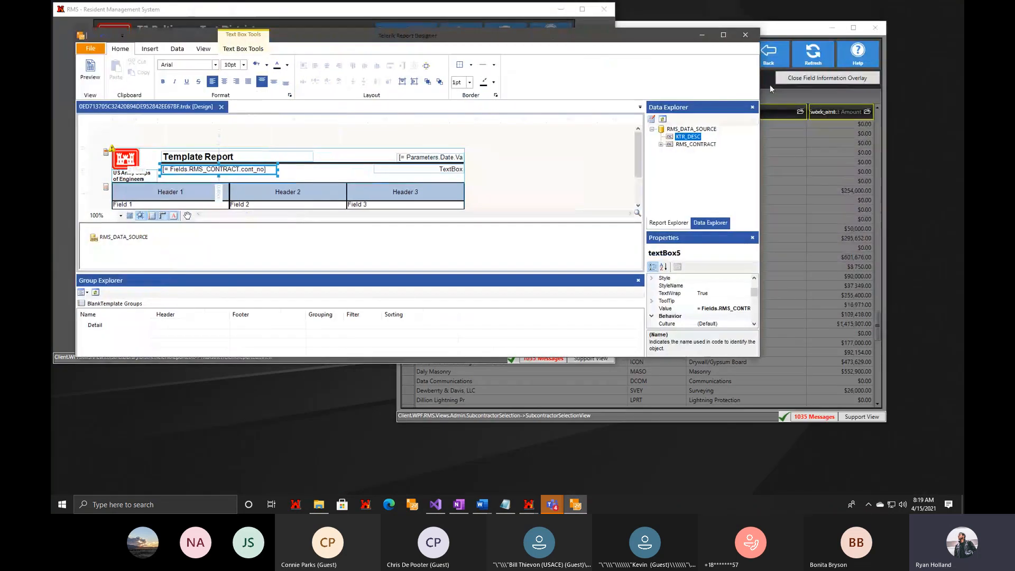
click(767, 30)
drag(767, 27, 833, 68)
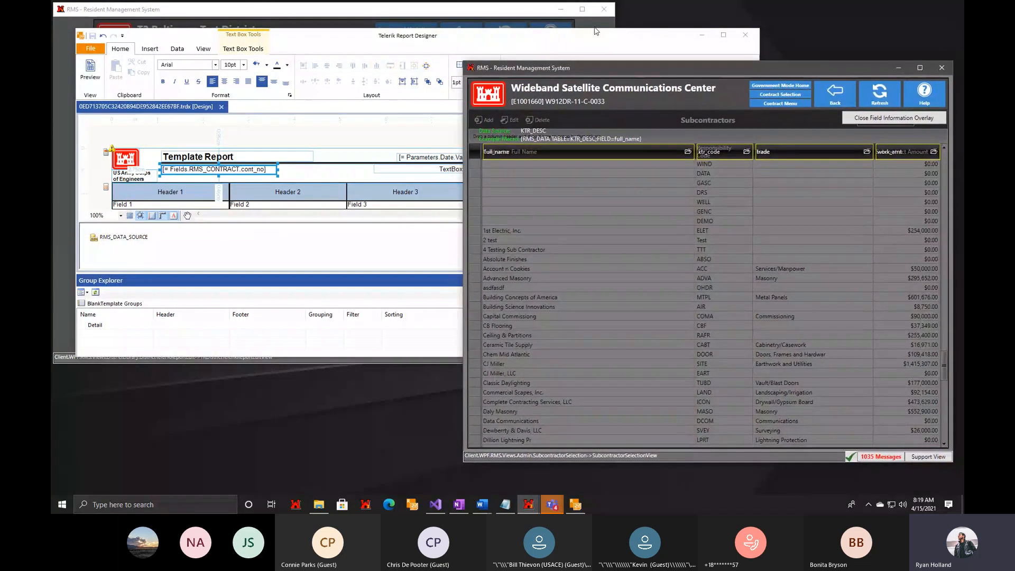
click(595, 30)
drag(595, 31, 591, 12)
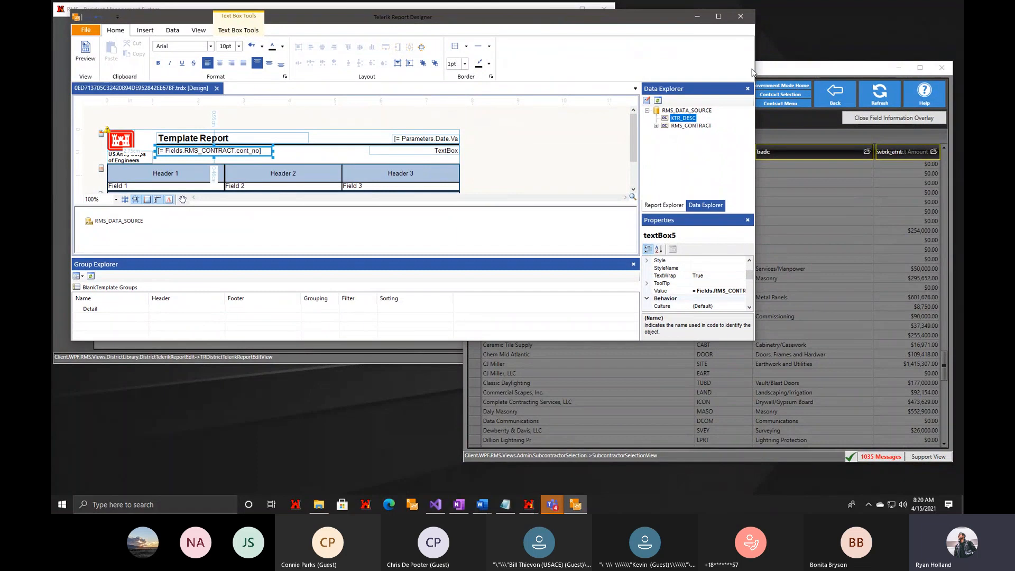
drag(661, 18, 658, 8)
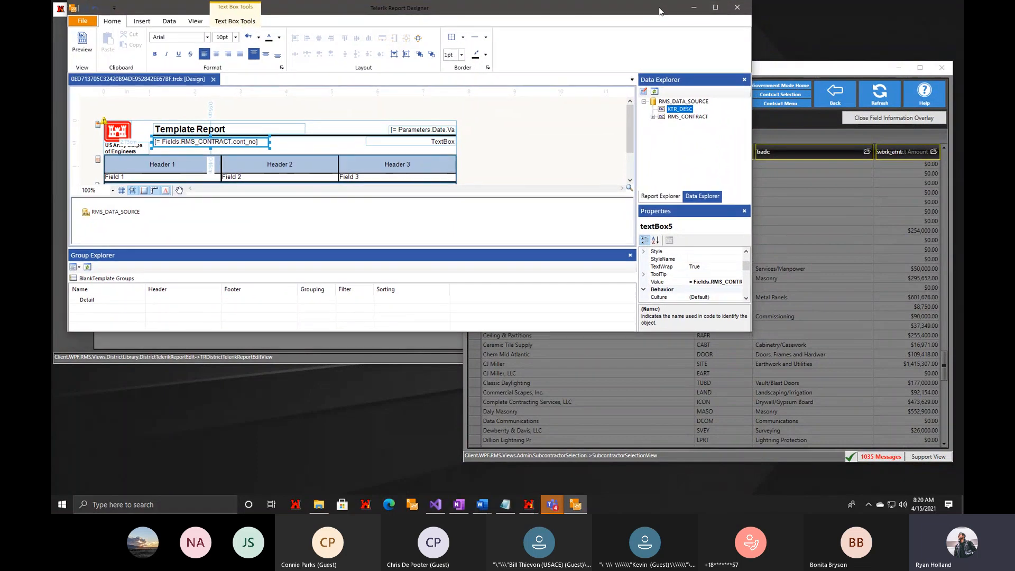
double_click(483, 331)
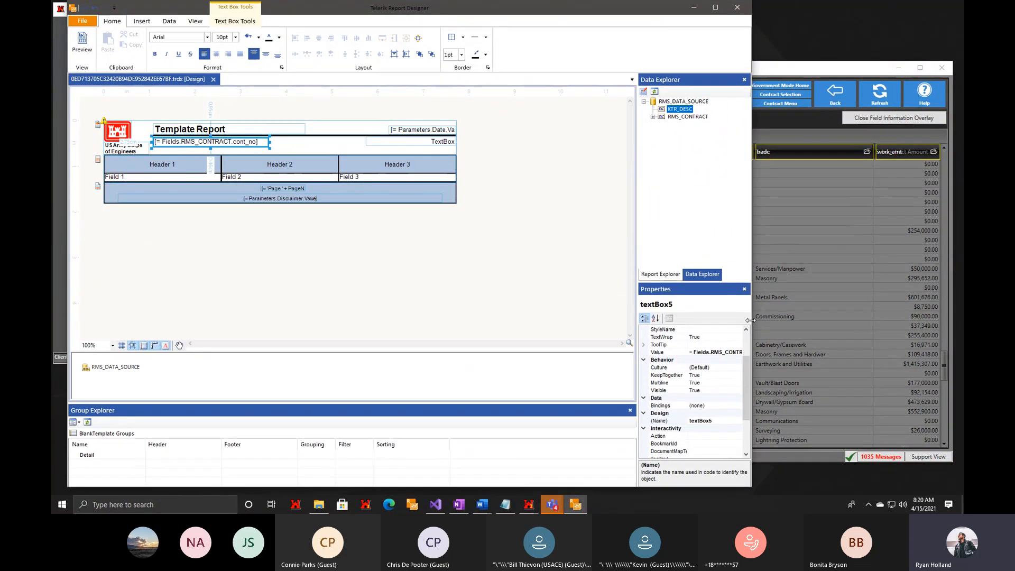
drag(749, 320, 515, 321)
mouse_move(551, 71)
mouse_down()
mouse_move(576, 68)
mouse_move(563, 69)
mouse_up()
click(286, 266)
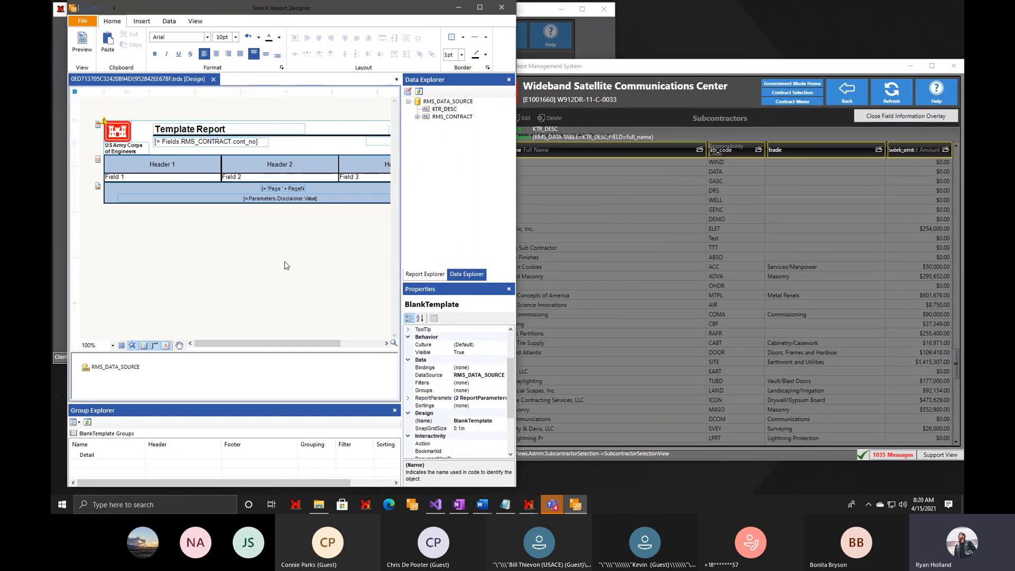
click(153, 179)
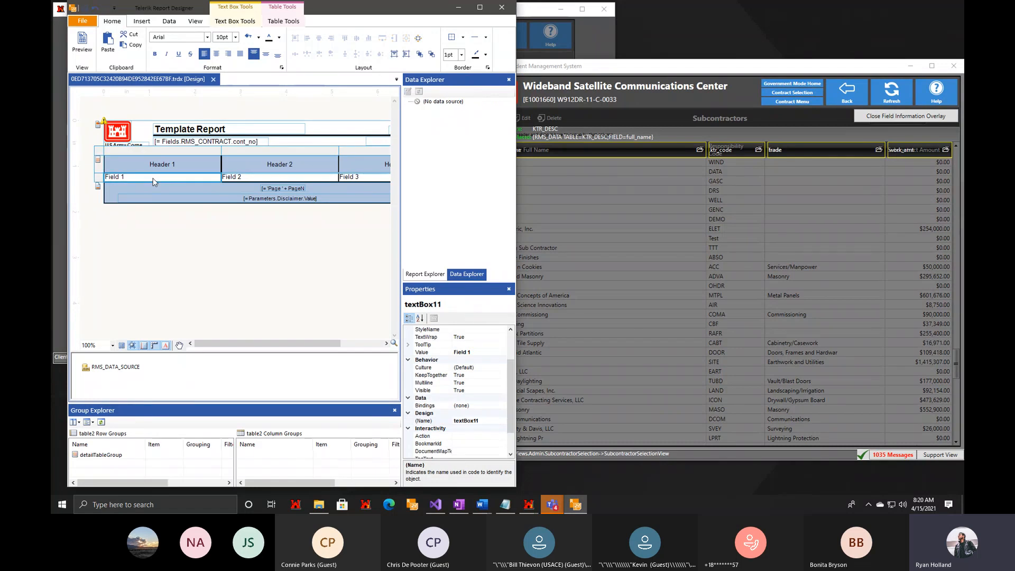
click(221, 295)
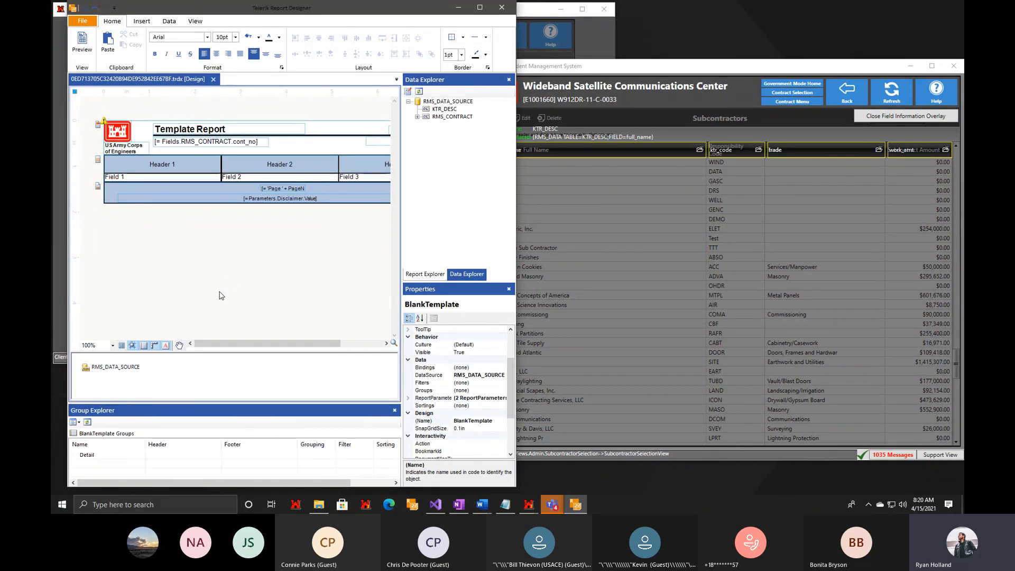
click(142, 21)
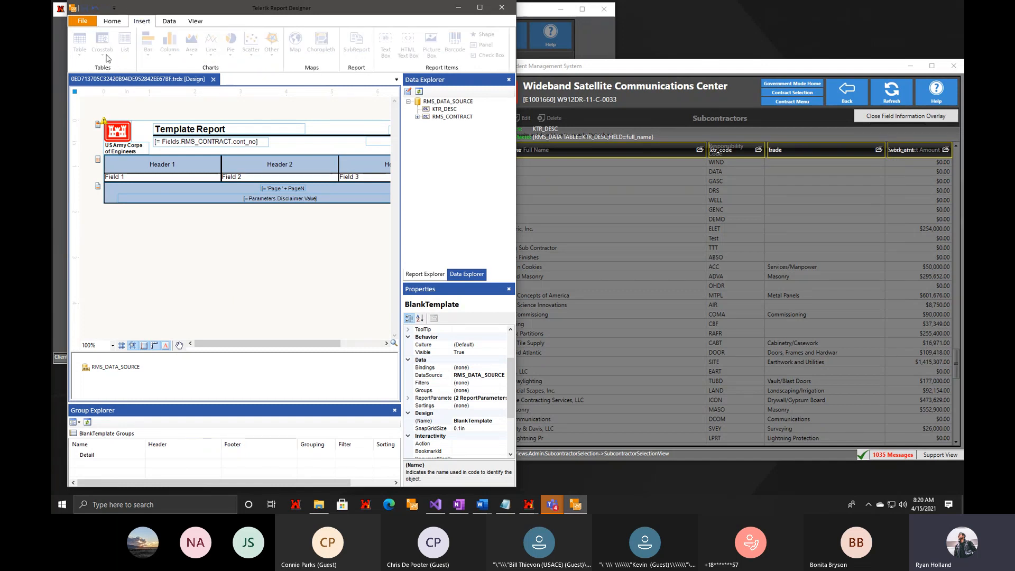
Add a binding to the detail table that sets its DataSource property to = Fields.KTR_DESC.
click(122, 180)
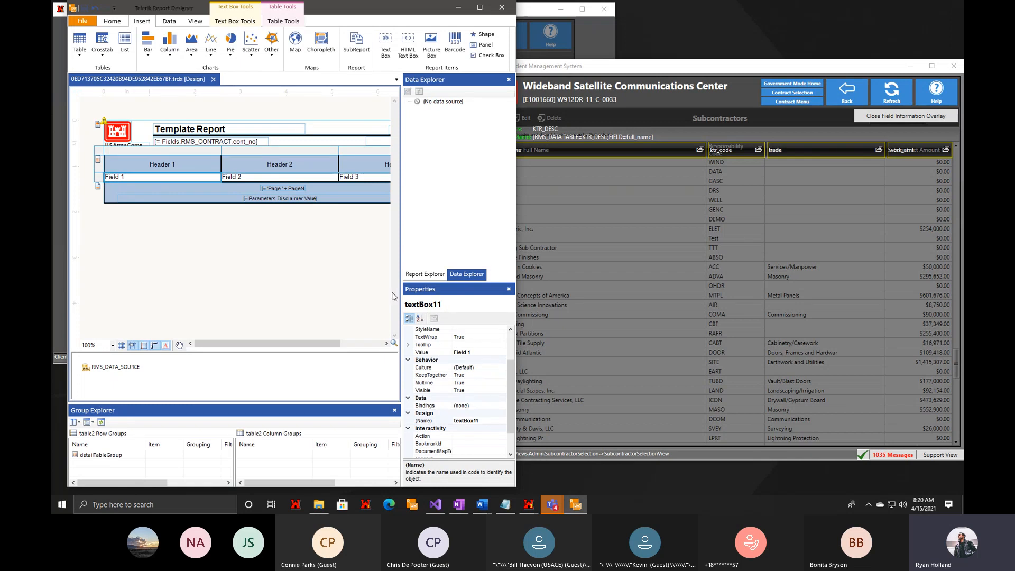
click(99, 154)
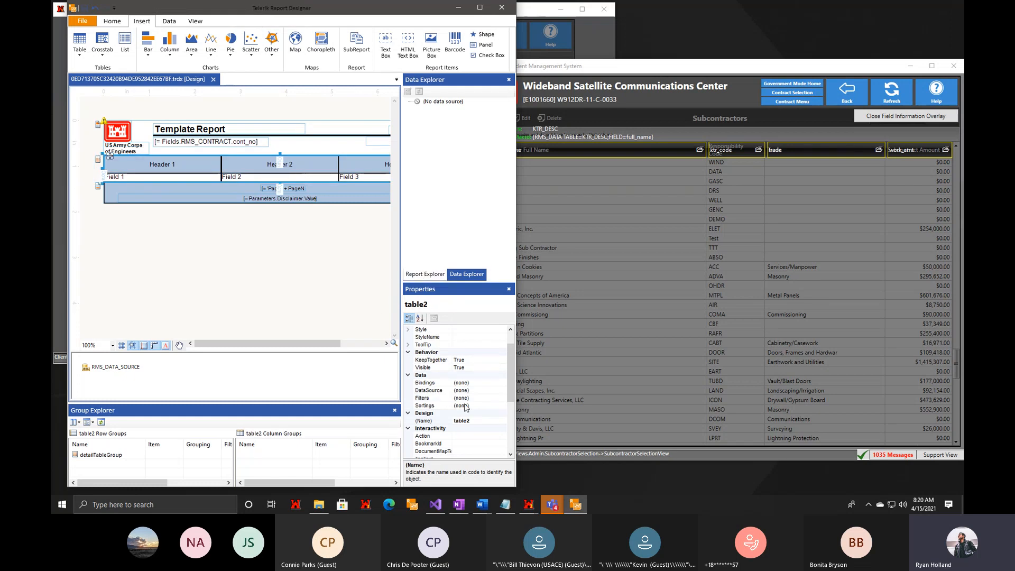
click(493, 384)
click(501, 383)
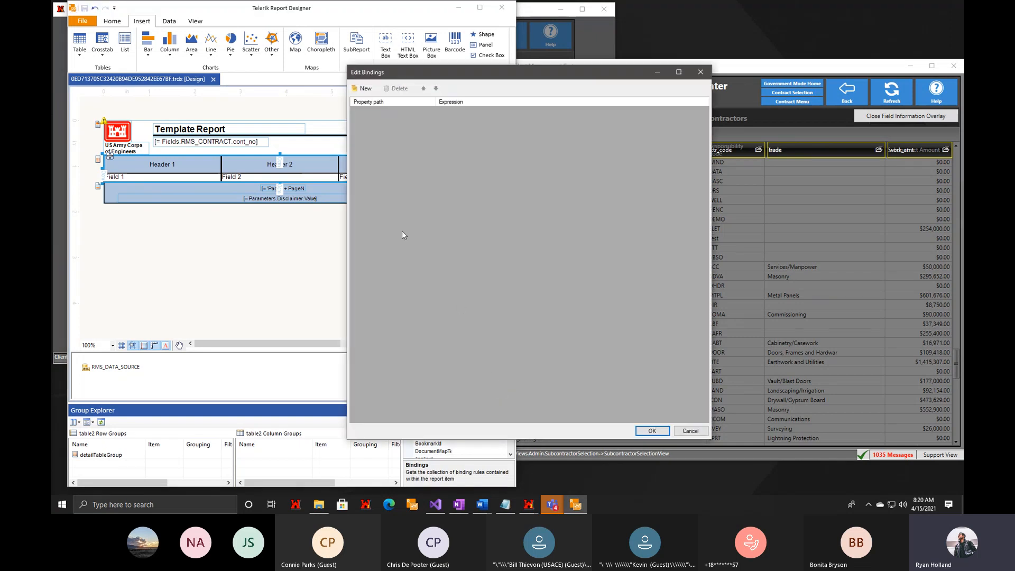
click(358, 88)
click(431, 112)
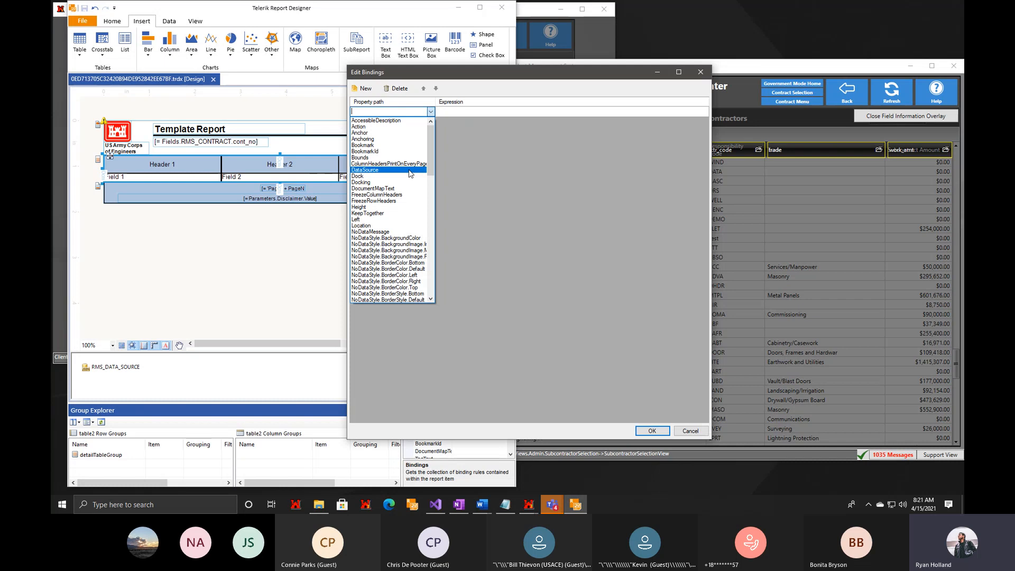
click(410, 170)
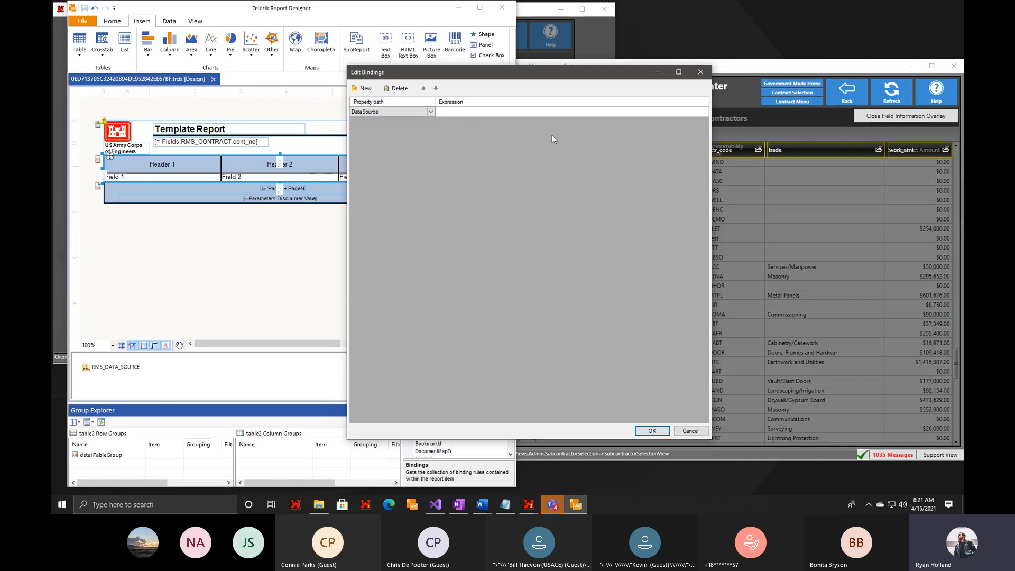
click(682, 114)
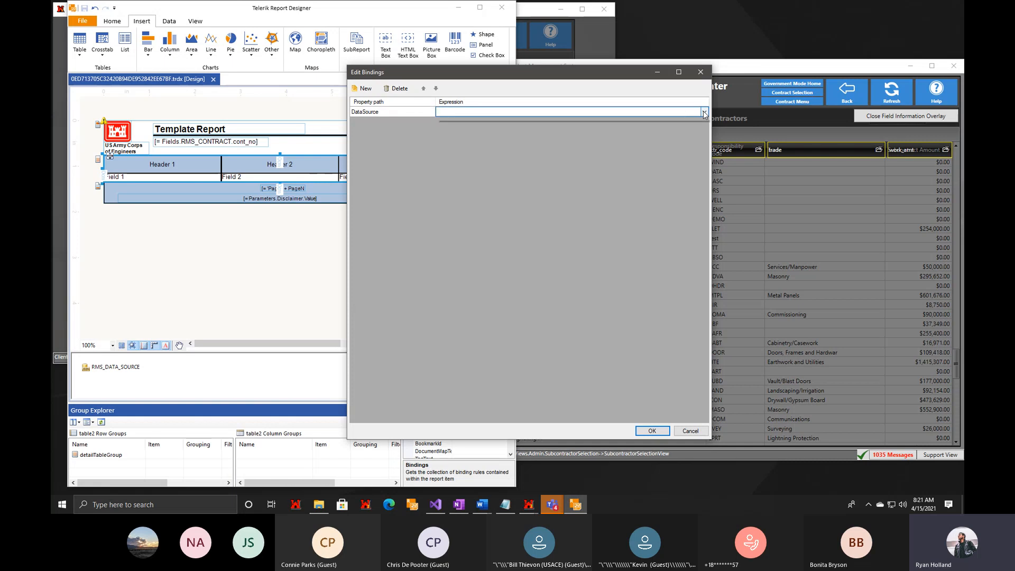
click(704, 113)
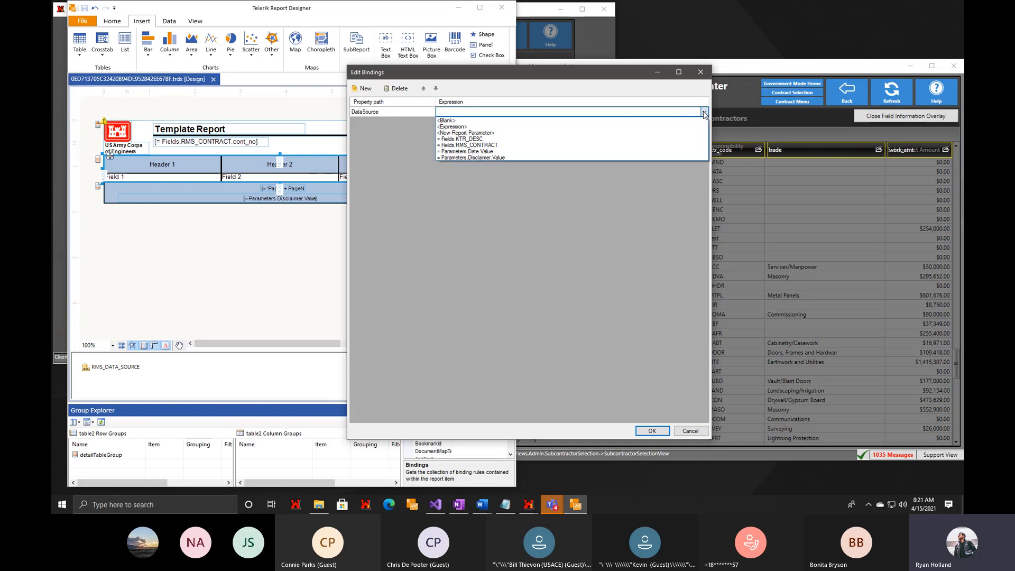
click(536, 141)
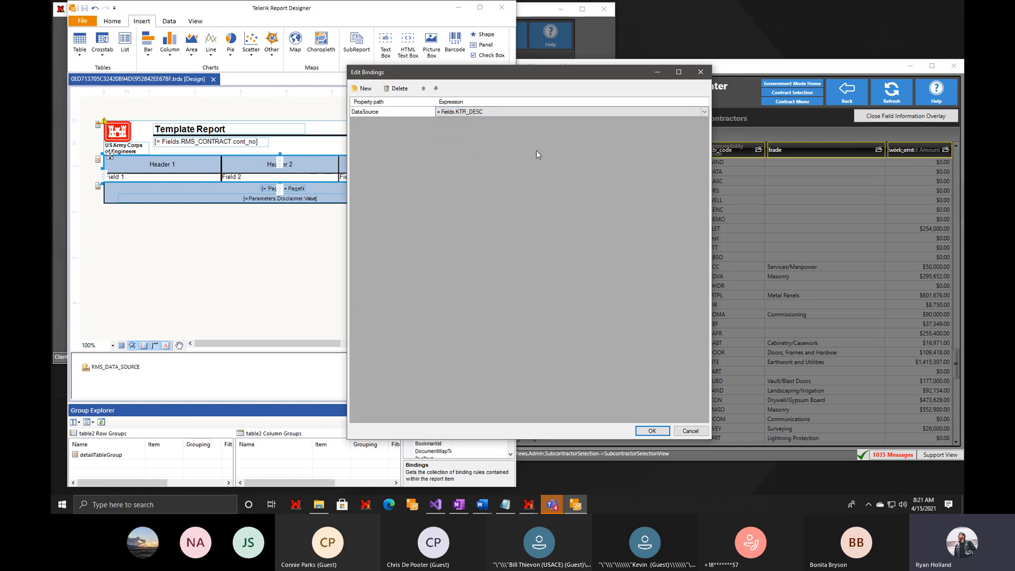
click(652, 431)
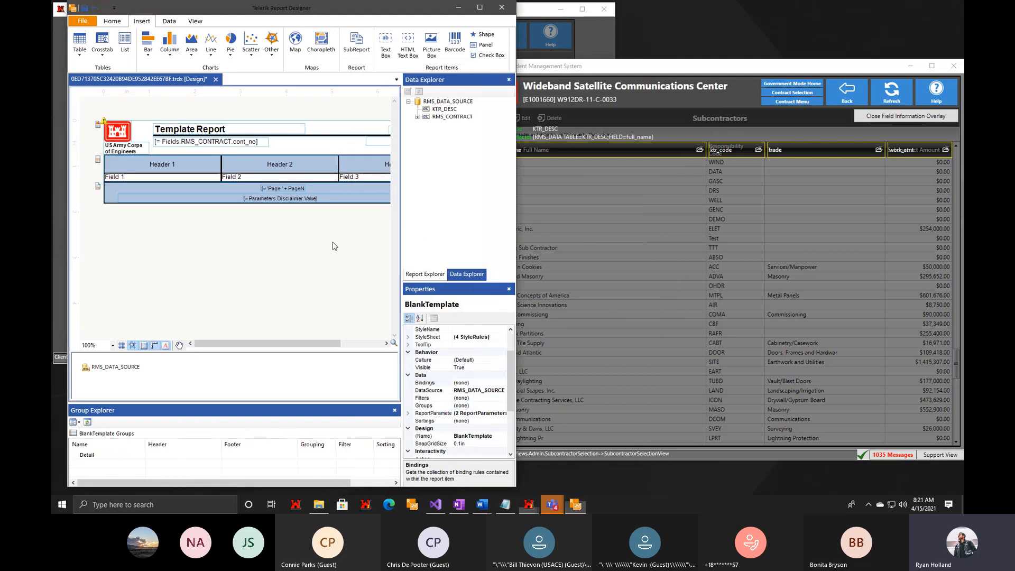
Replace the Field 1 cell of the detail table with = Fields.full_name, using the field name from the Subcontractors overlay.
drag(201, 343, 195, 336)
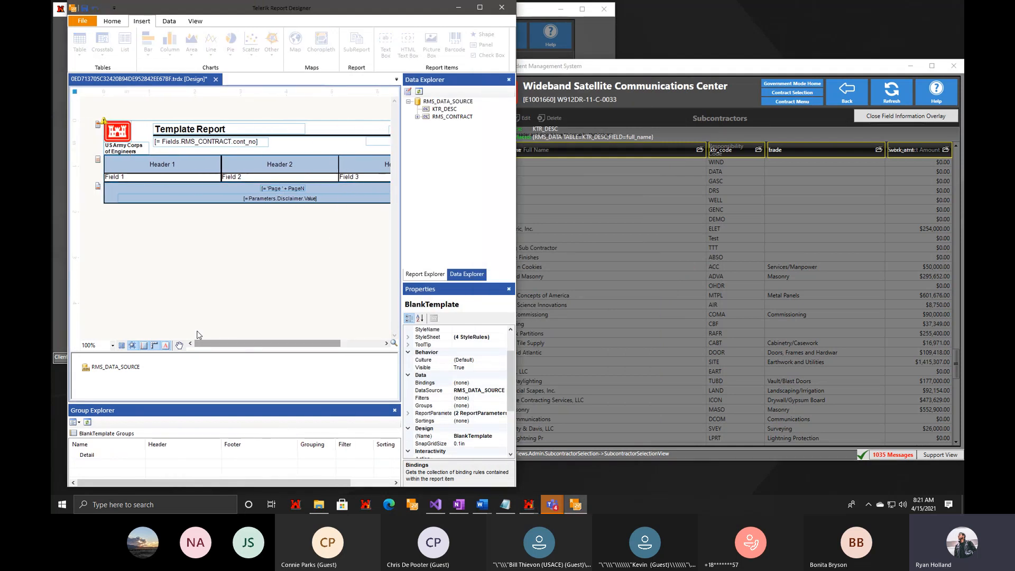
double_click(136, 179)
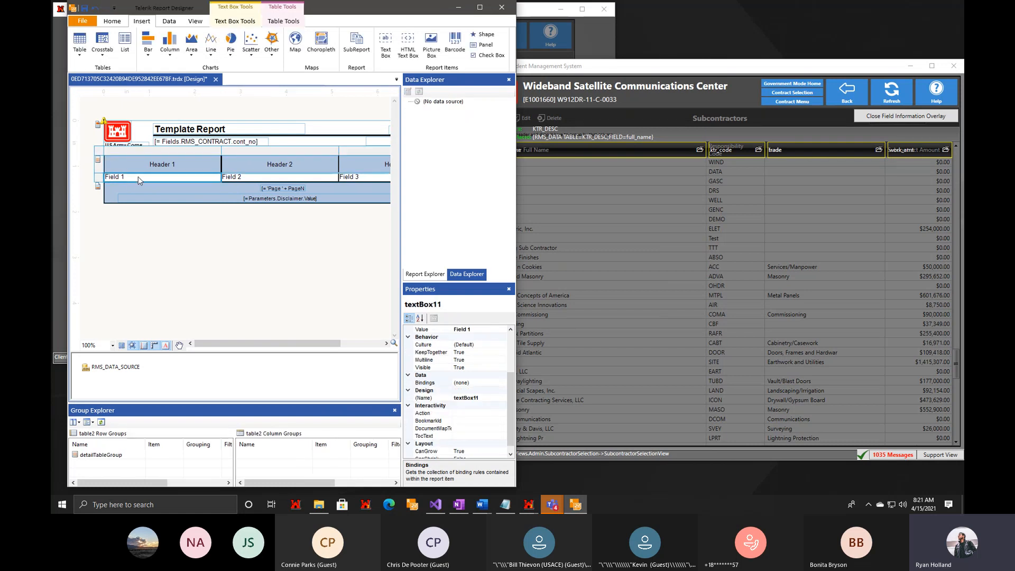
key(BackSpace)
text(= Fields.)
click(569, 74)
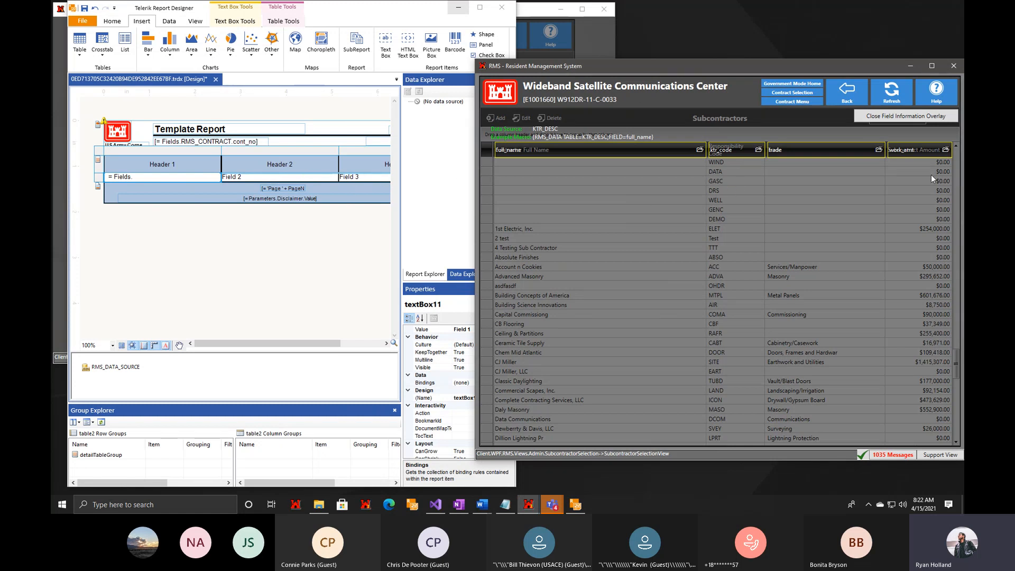
click(194, 174)
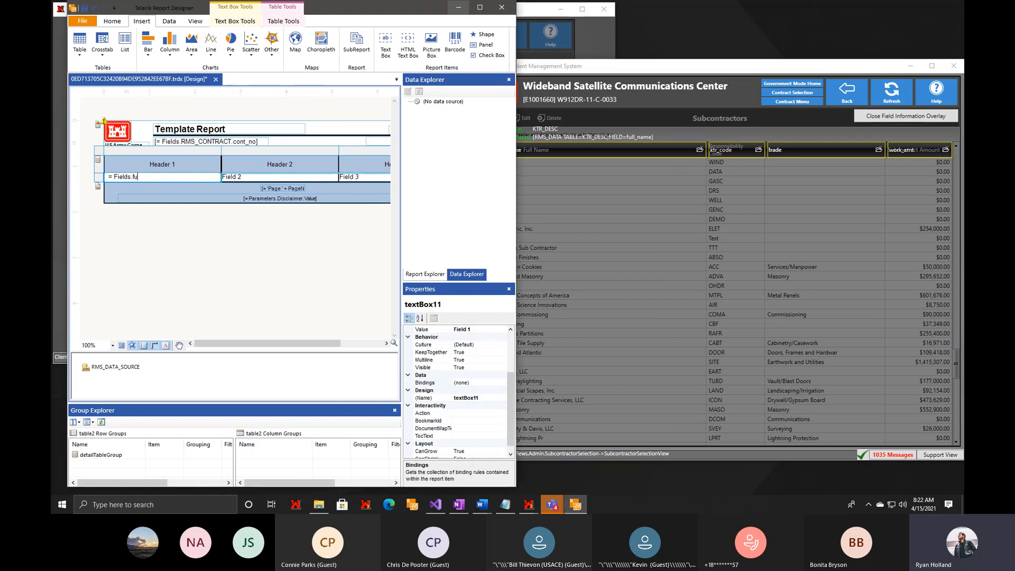
text(name)
Rename the first two header cells of the detail table to Full Name and Resp Code.
click(168, 163)
double_click(168, 163)
text(Full Name)
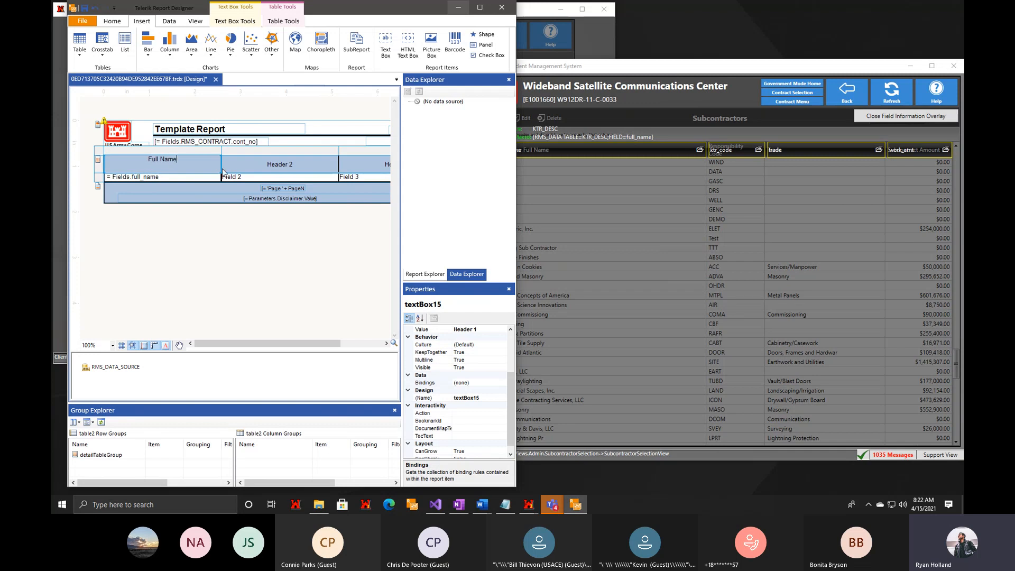
double_click(283, 164)
text(Resp Code)
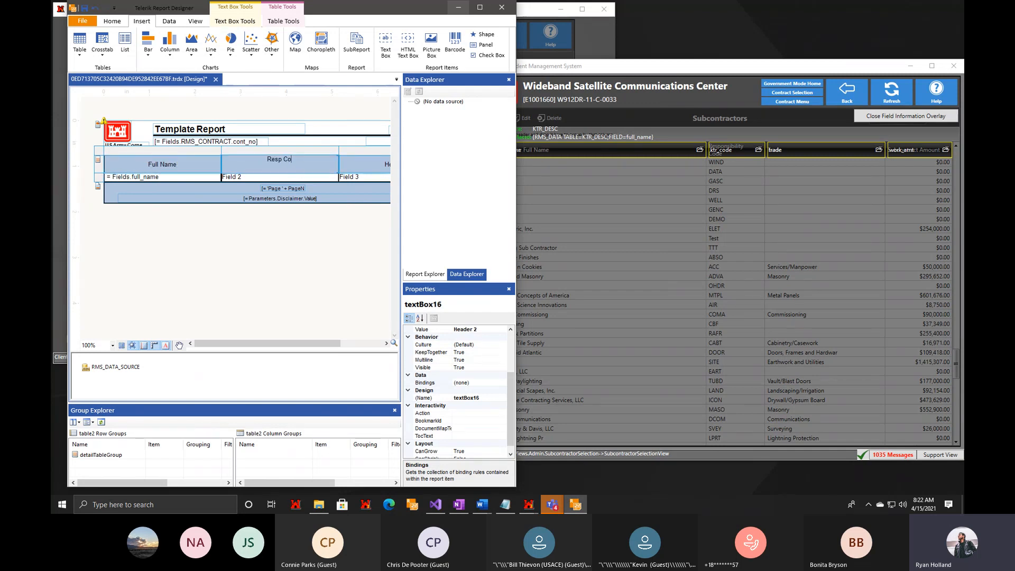
Set the Field 2 cell to = Fields.ktr_code and the Field 3 cell to = Fields.work_amt.
double_click(251, 178)
text(= Fields)
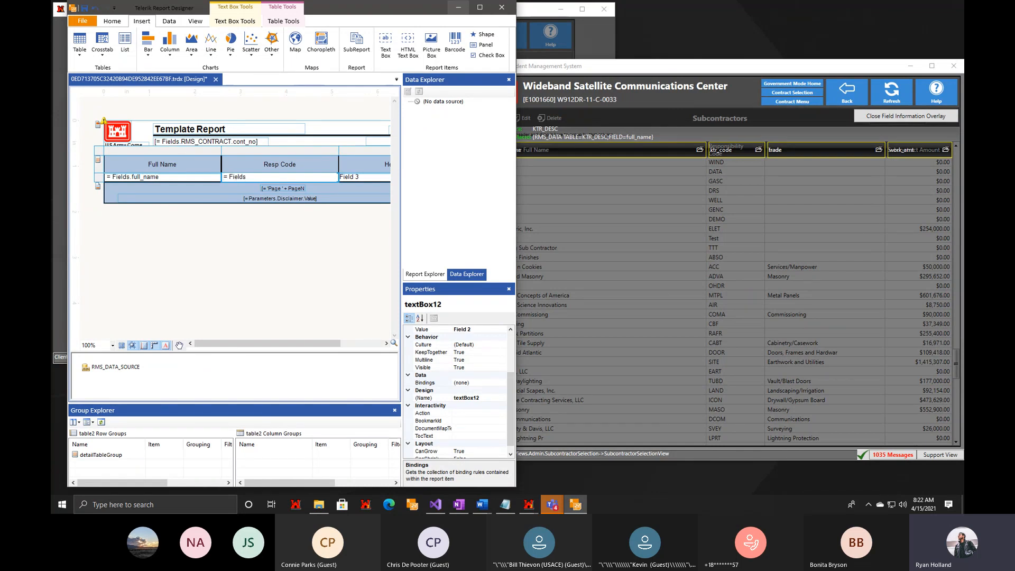
text(.ktr_code)
double_click(349, 177)
text(= Fields.work)
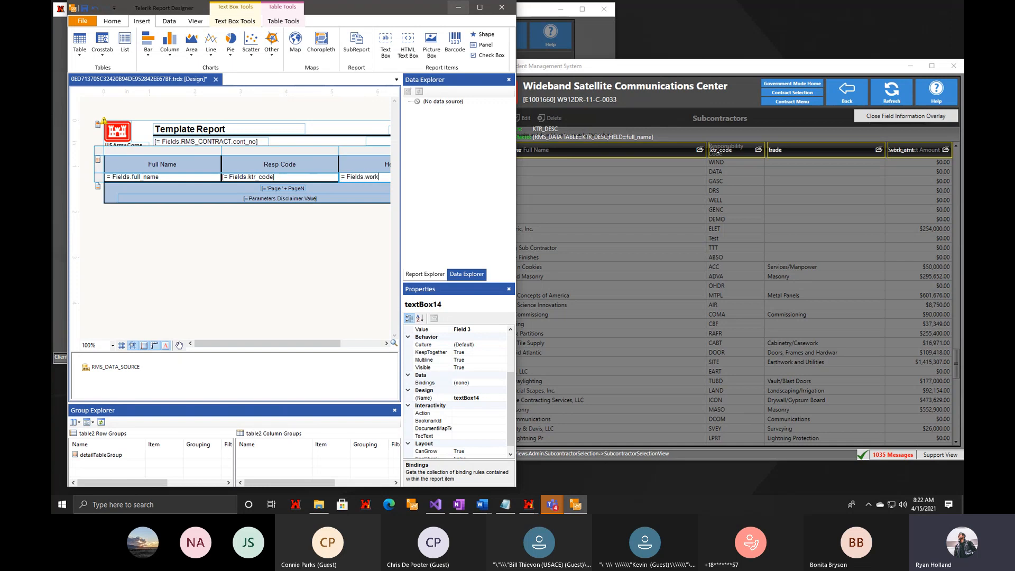
text(_amt)
click(344, 268)
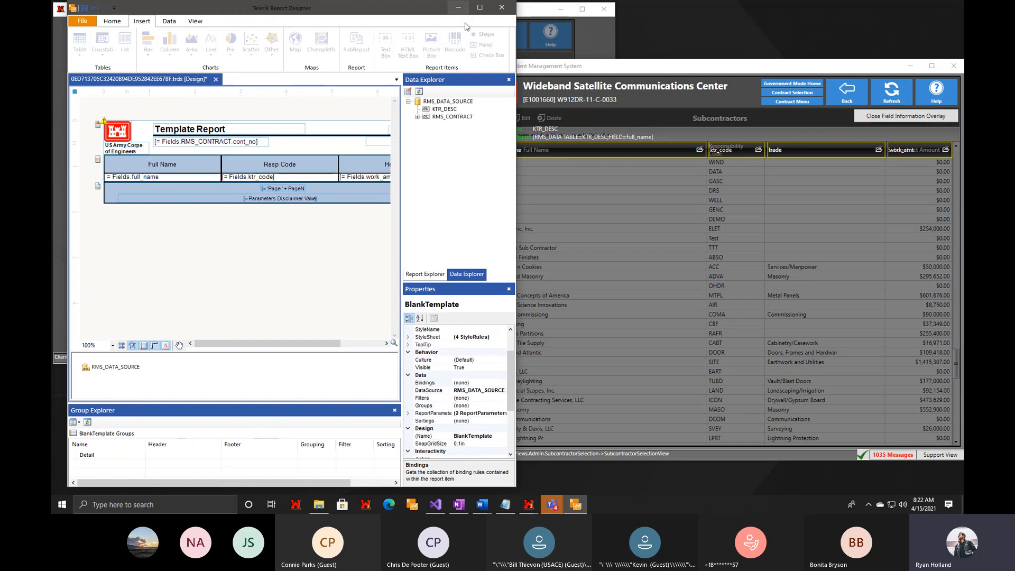
Maximize the designer window, preview the report with the bound subcontractor fields and return to the design.
click(480, 7)
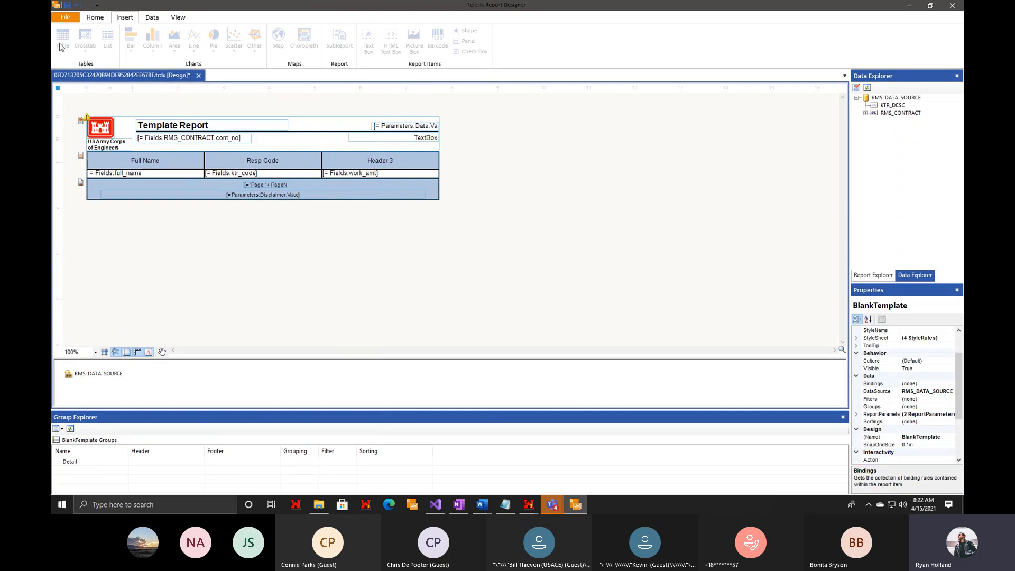
click(95, 17)
click(65, 38)
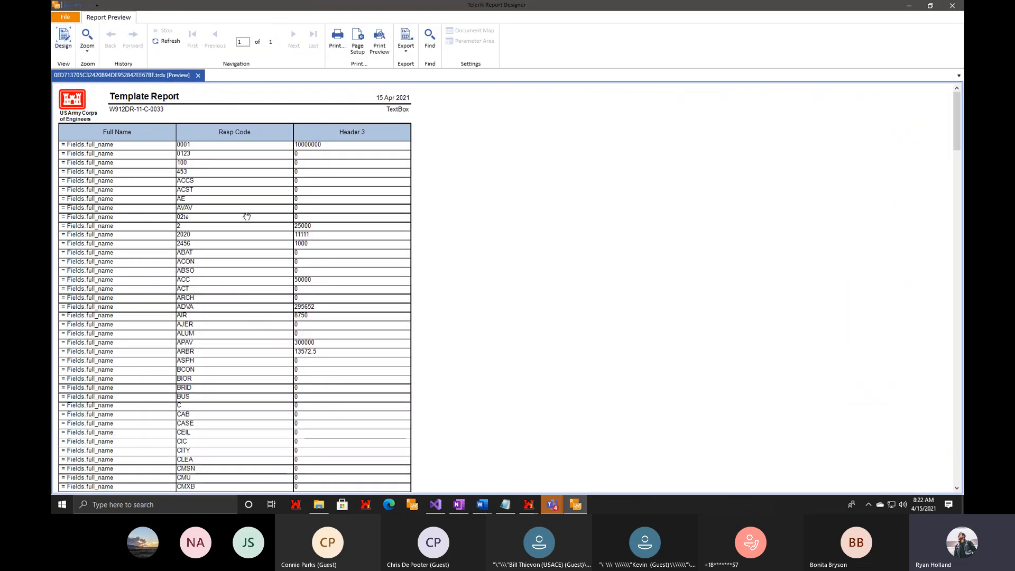
click(63, 38)
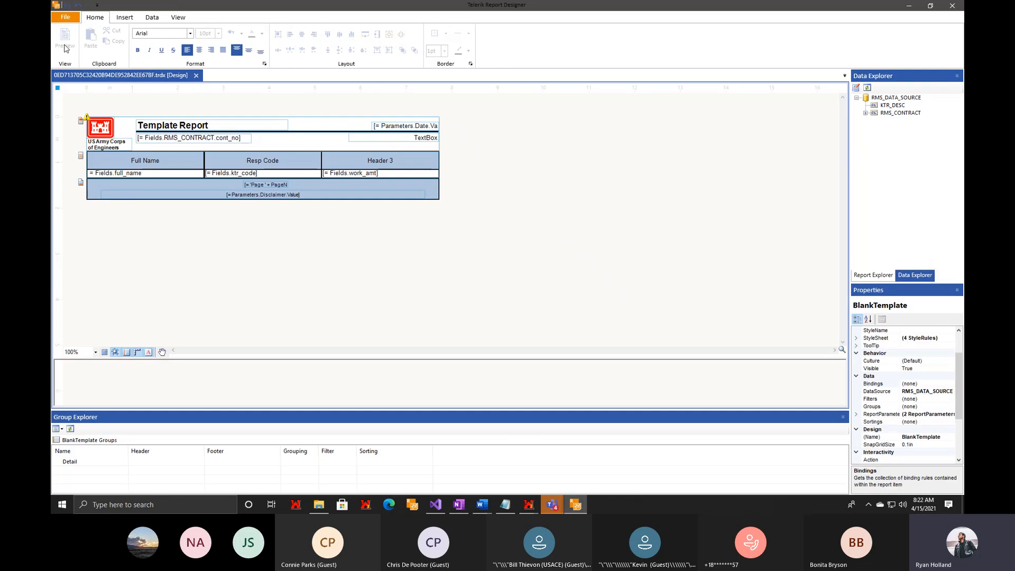
Re-enter the expression of the detail table's Full Name column cell as = Fields.full_name.
click(157, 173)
right_click(160, 177)
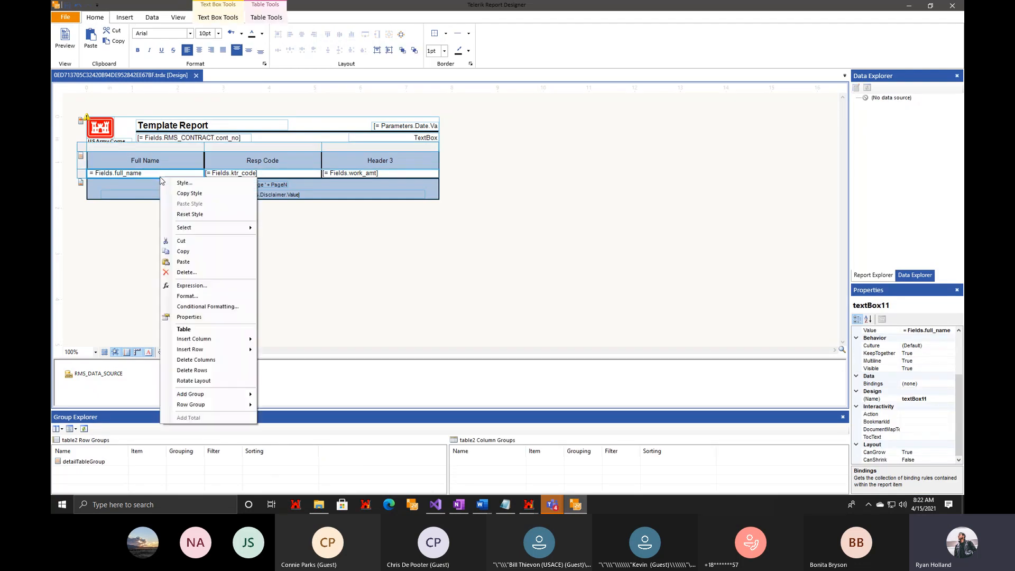
click(207, 294)
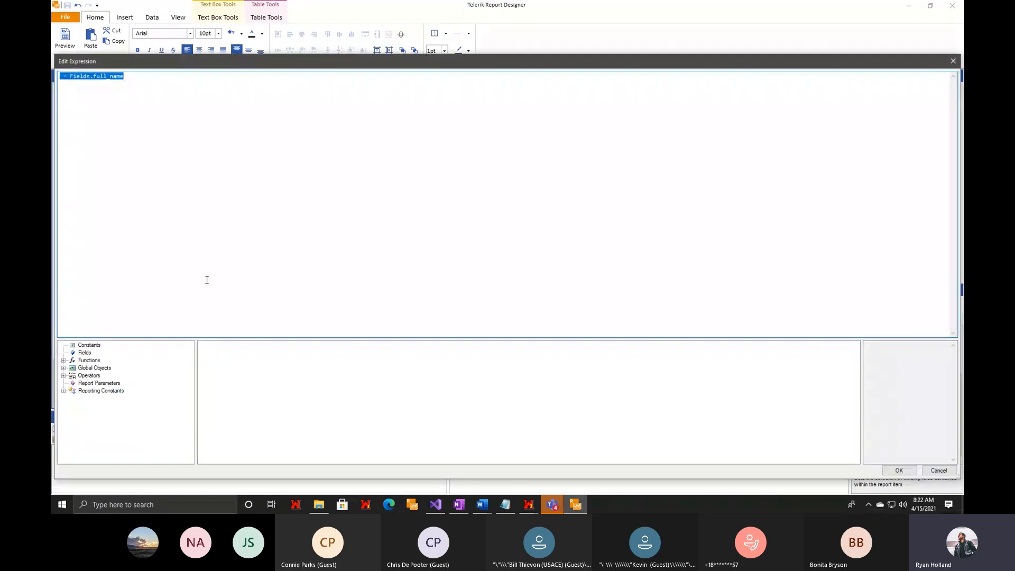
text(= Fie)
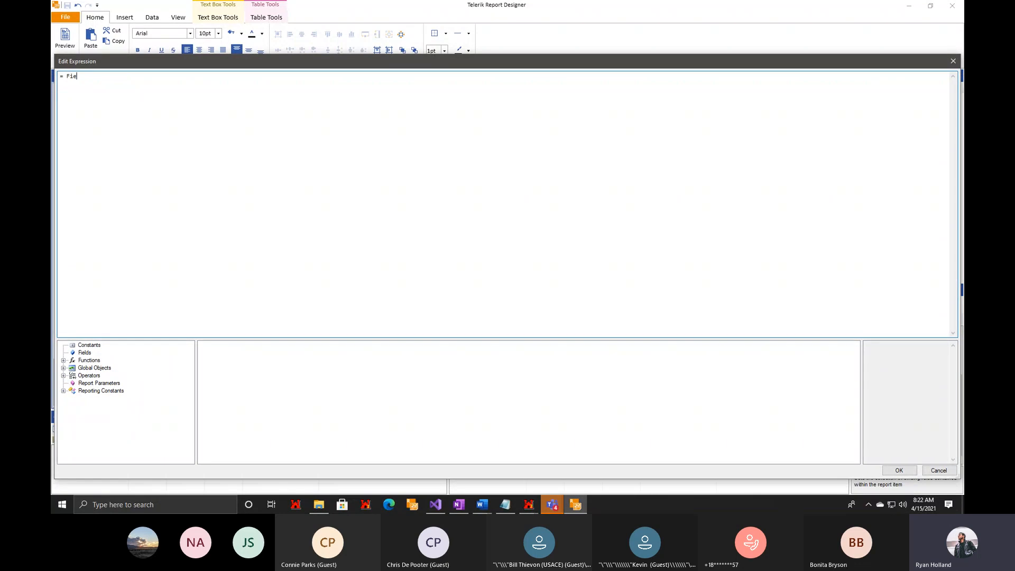
text(lds.full_name)
click(898, 469)
Preview the report and look through the subcontractor rows for full name, resp code and work amount.
click(65, 38)
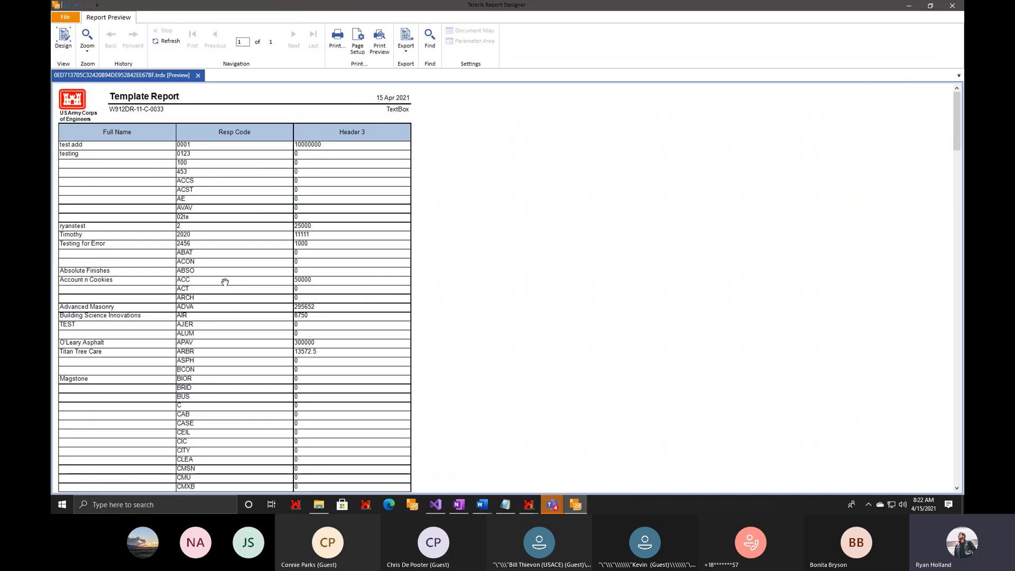
scroll(222, 281, down, 3)
scroll(290, 364, up, 2)
scroll(290, 364, up, 1)
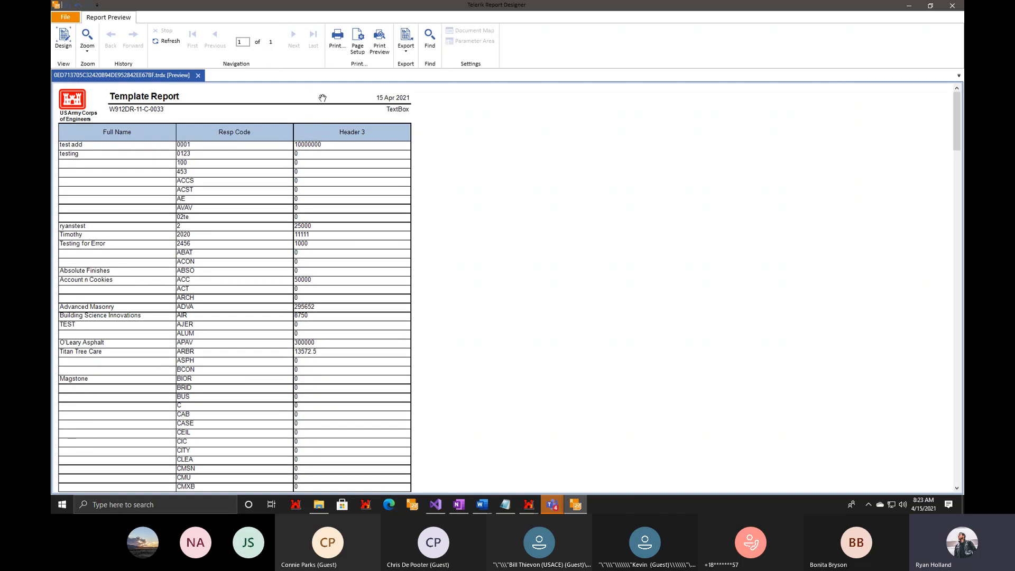
scroll(269, 304, down, 6)
scroll(269, 304, down, 20)
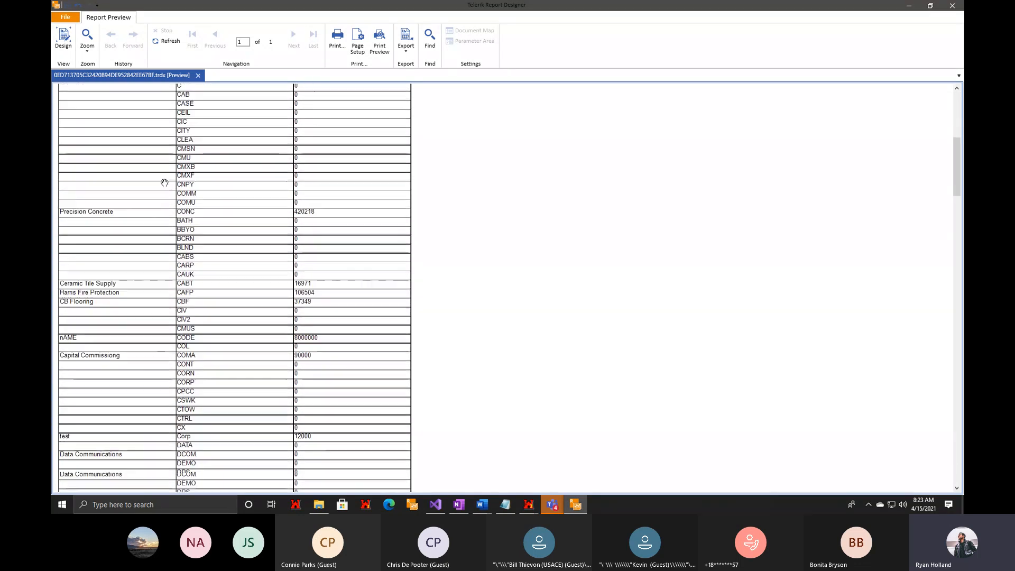
scroll(289, 444, down, 13)
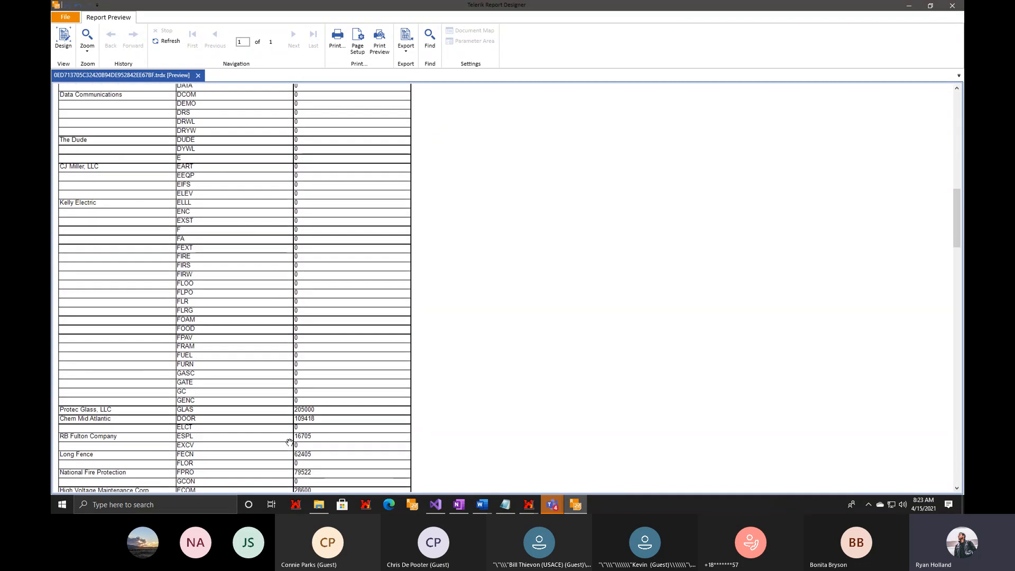
scroll(287, 446, down, 10)
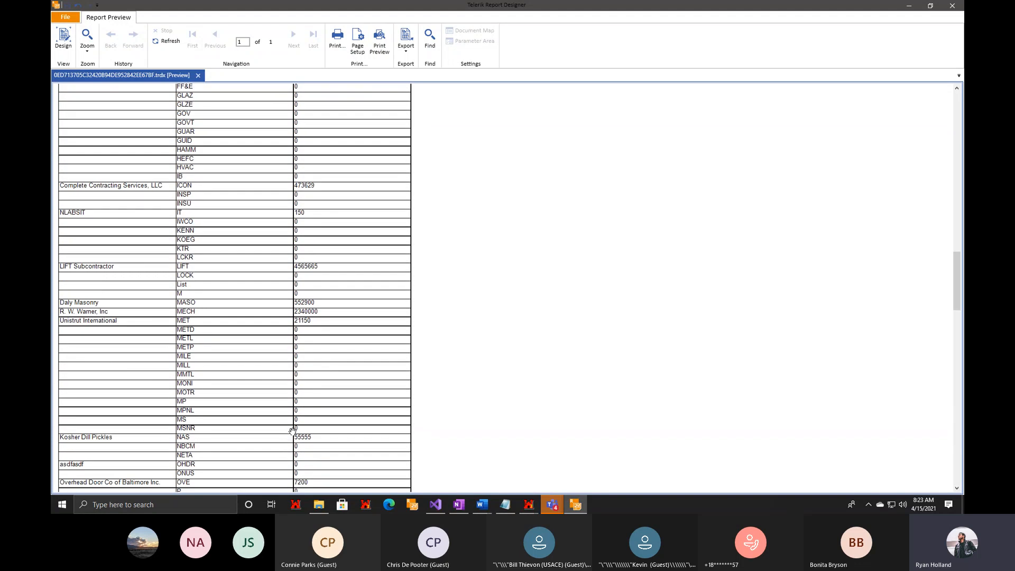
Check the report's page layout in Print Preview, then return to the design view.
click(379, 42)
scroll(404, 276, down, 5)
scroll(404, 276, down, 10)
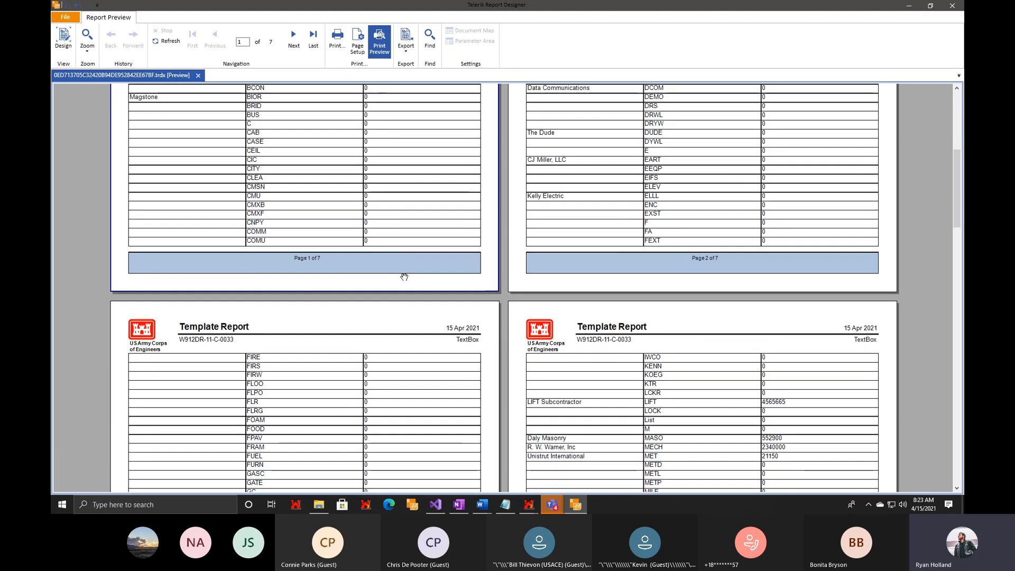
scroll(404, 277, down, 5)
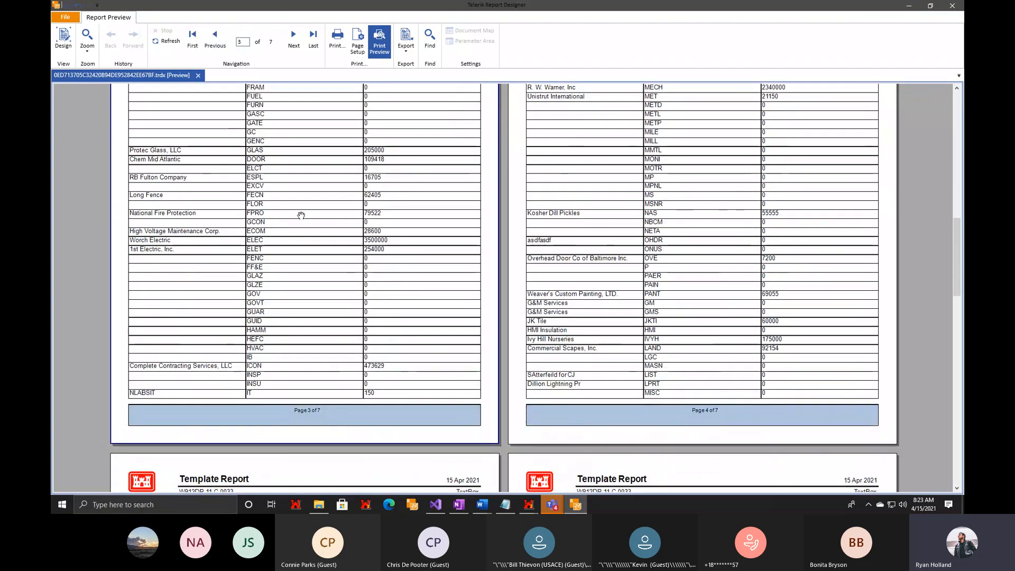
scroll(478, 325, down, 6)
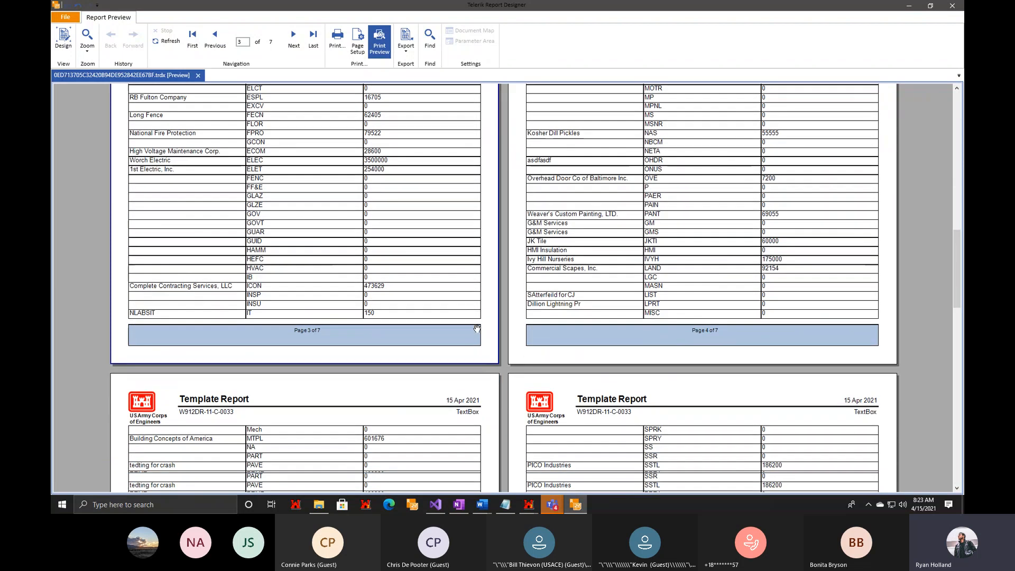
scroll(475, 330, down, 7)
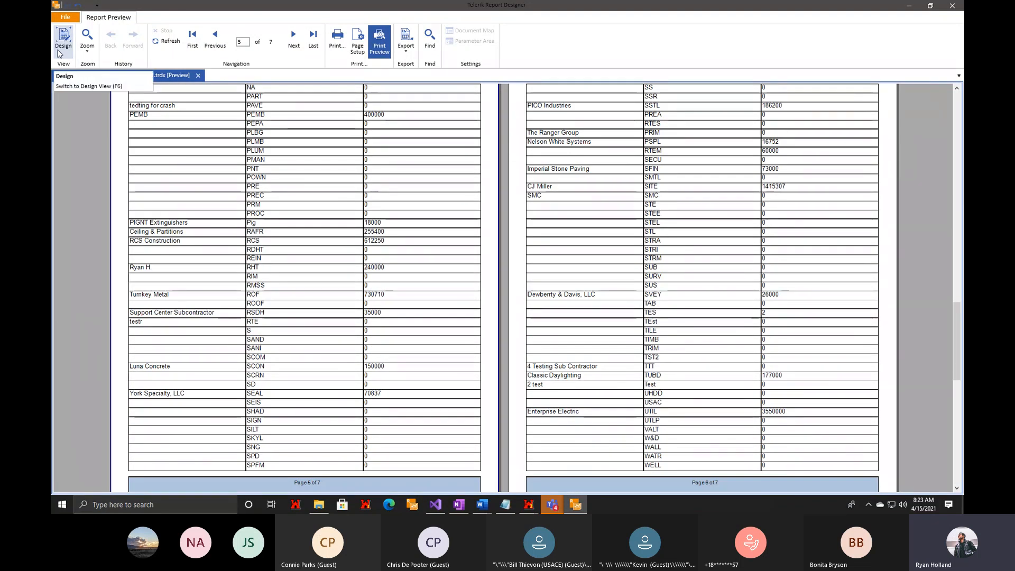
click(64, 38)
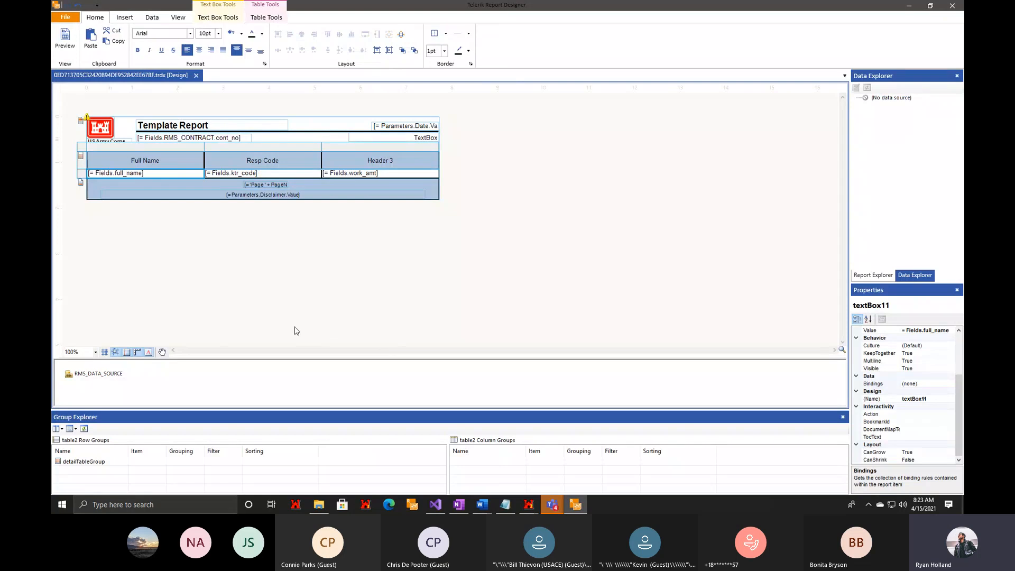
Close the report designer, choosing to reopen the same documents next time, and save the design changes to the RMS database.
click(88, 147)
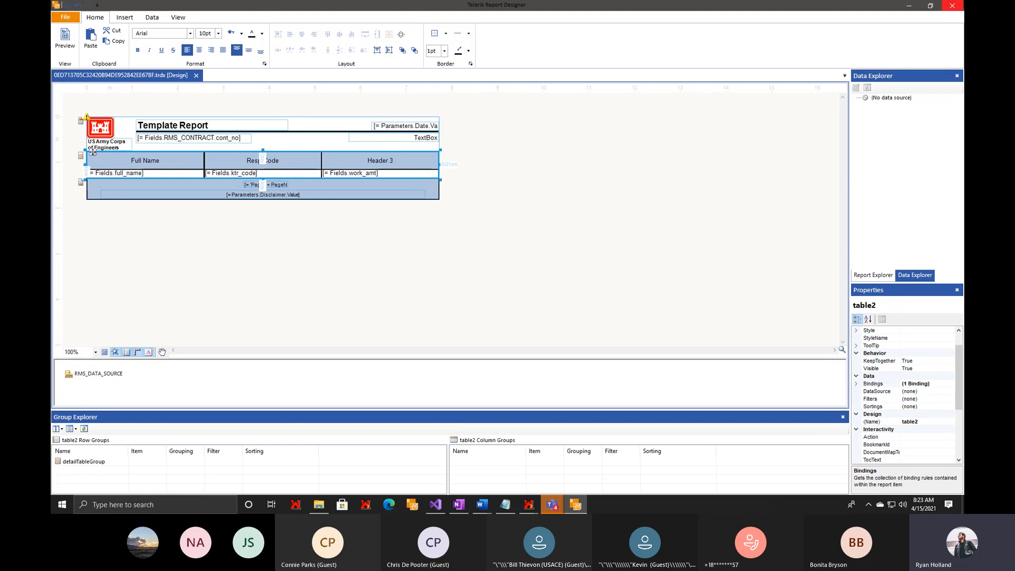
click(951, 6)
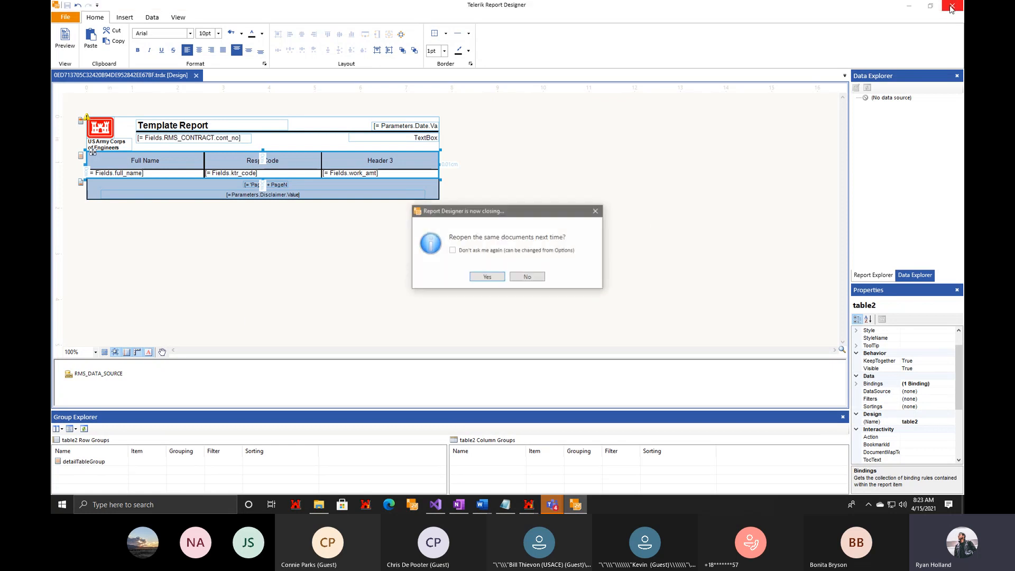
click(485, 278)
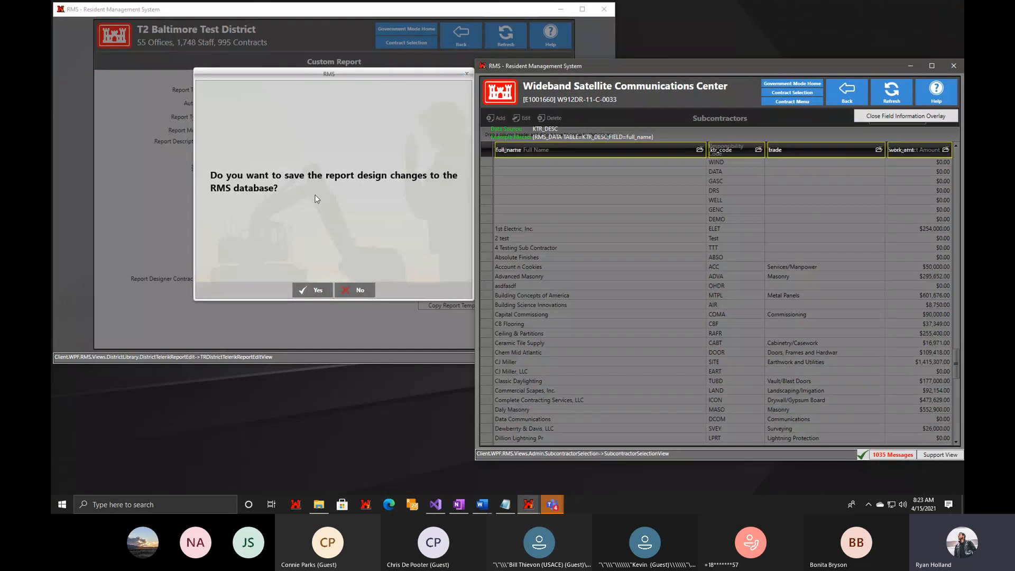
click(298, 209)
click(306, 292)
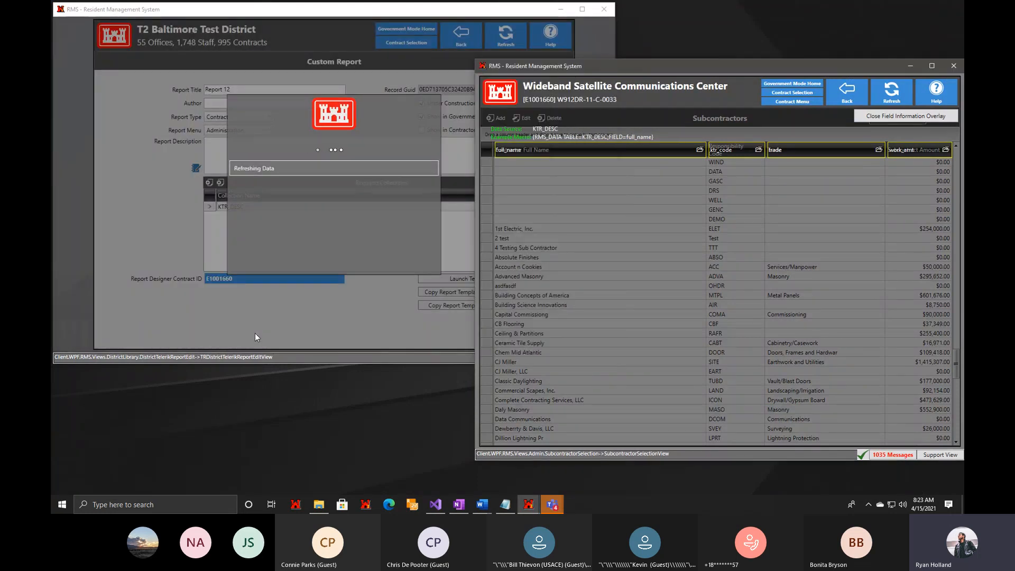
click(338, 301)
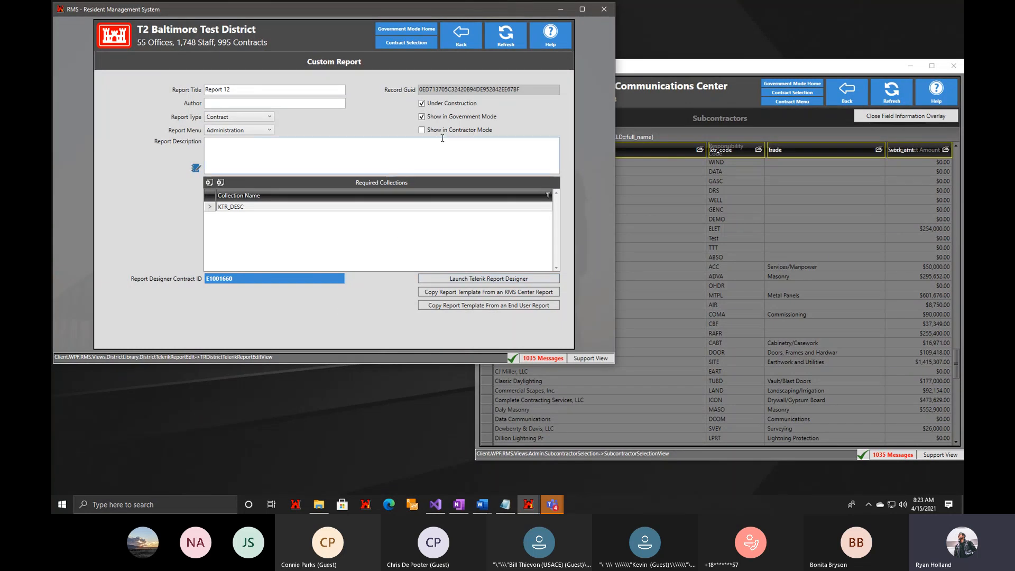
Leave the custom report screens, maximize the RMS window and open Query Definitions in the District Library.
click(468, 44)
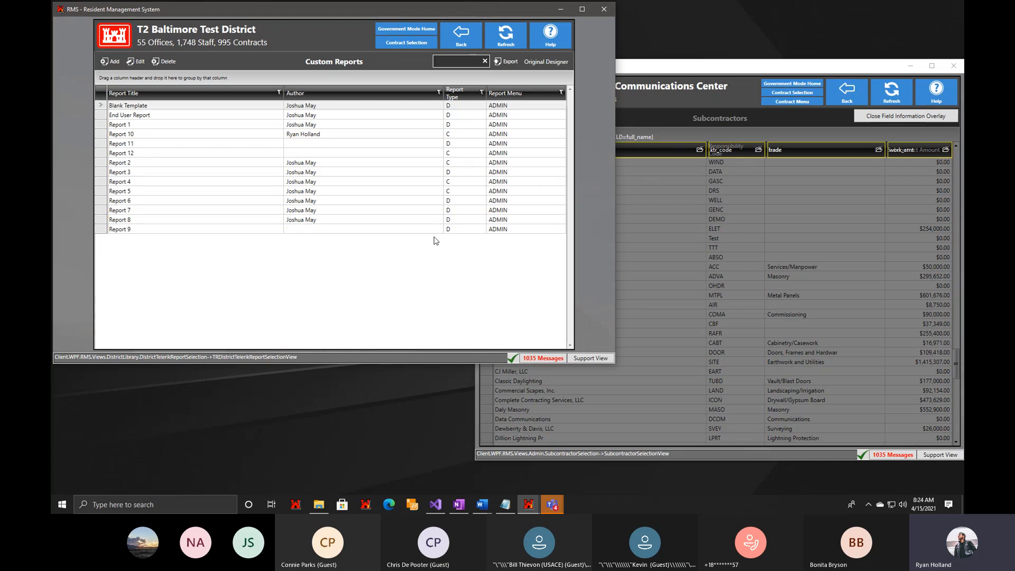
click(461, 49)
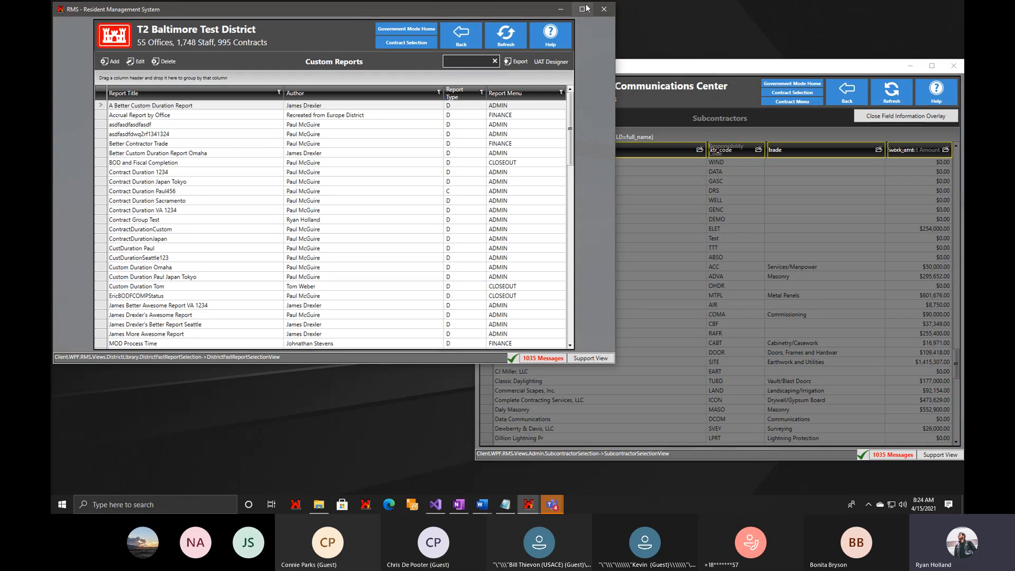
click(582, 9)
click(631, 38)
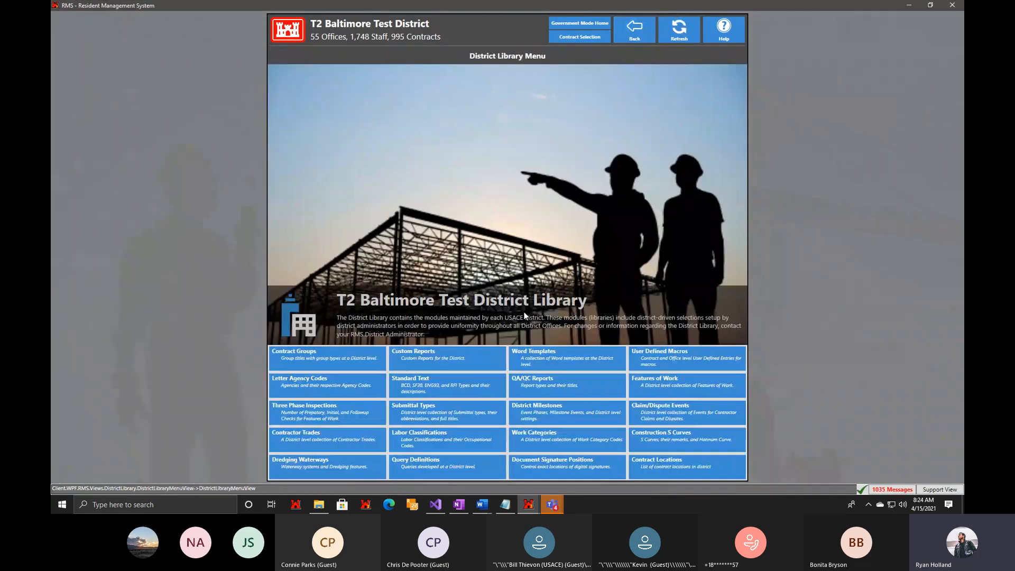
click(463, 469)
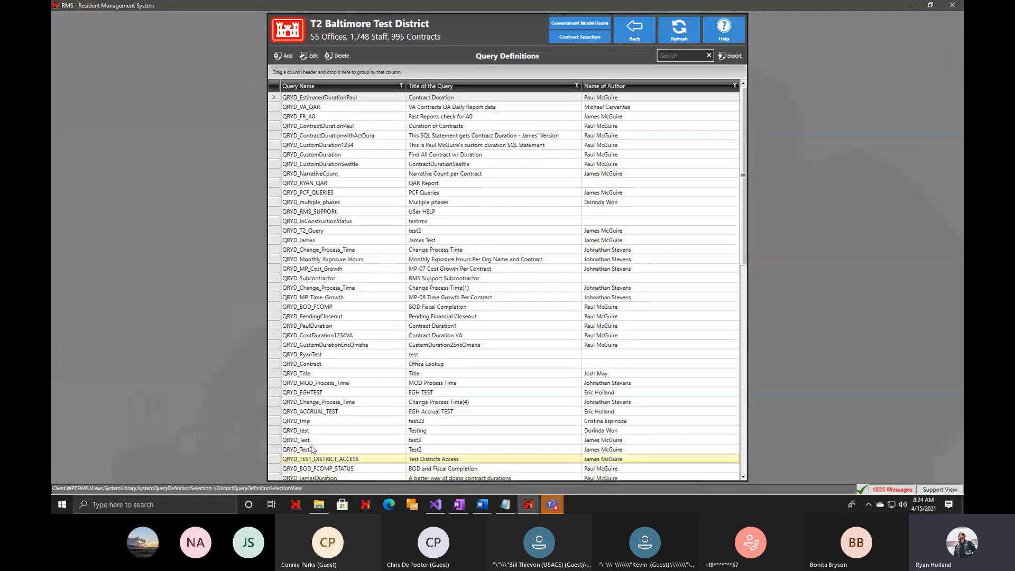
Add a query definition named QRYD_TR_TRANSMITTALS with the title TRANSMITTALS.
click(458, 505)
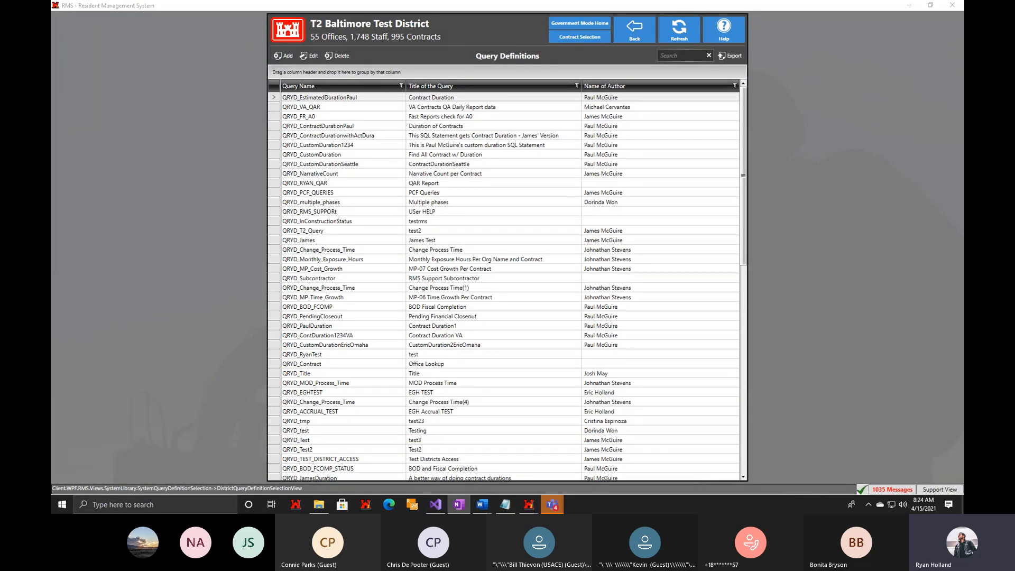
click(273, 64)
click(273, 62)
click(436, 259)
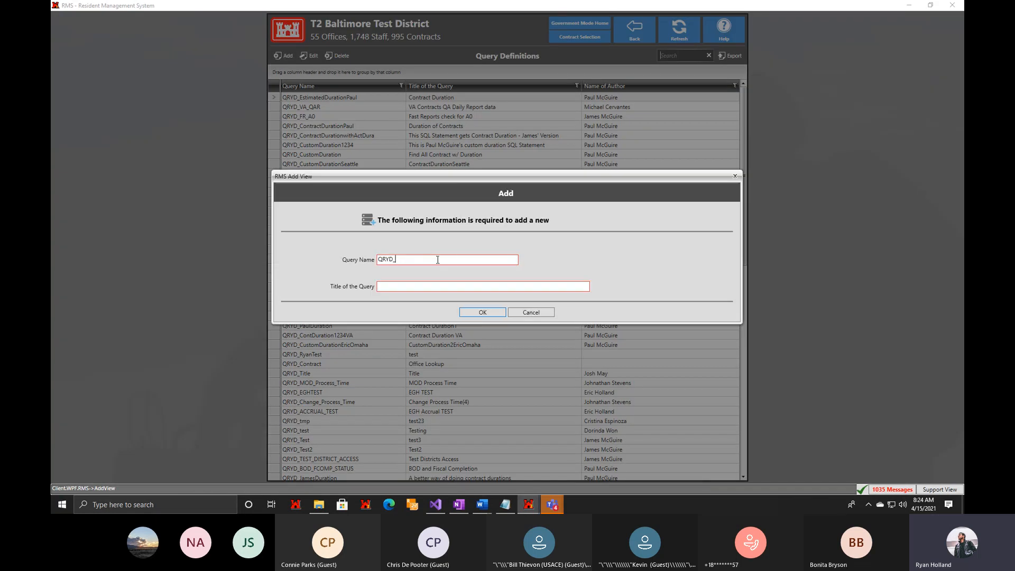
text(TR_Tra)
key(BackSpace)
key(BackSpace)
text(Ra)
text(ANSMITTALS)
click(417, 285)
text(TRANSMITTALS)
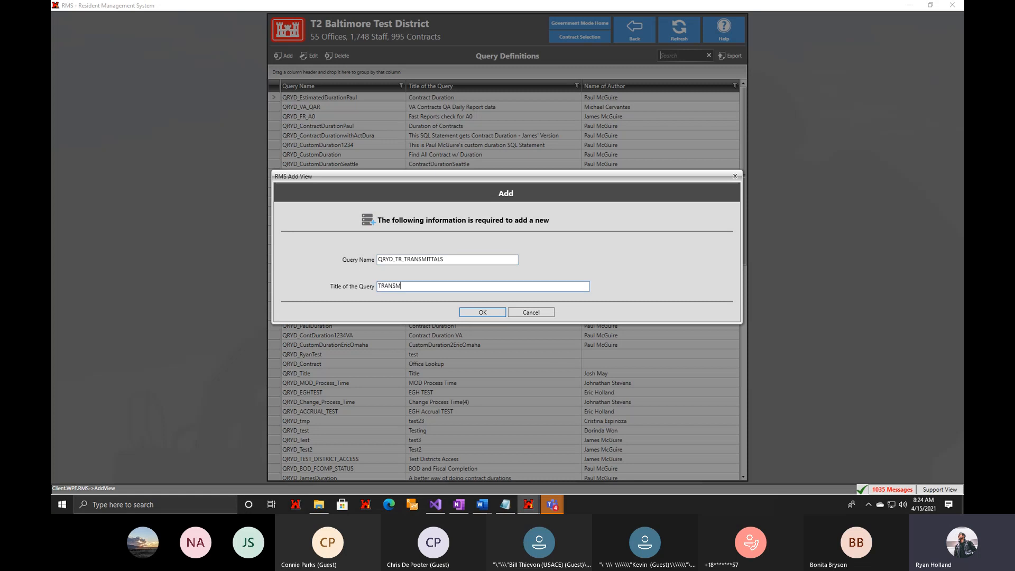
click(485, 313)
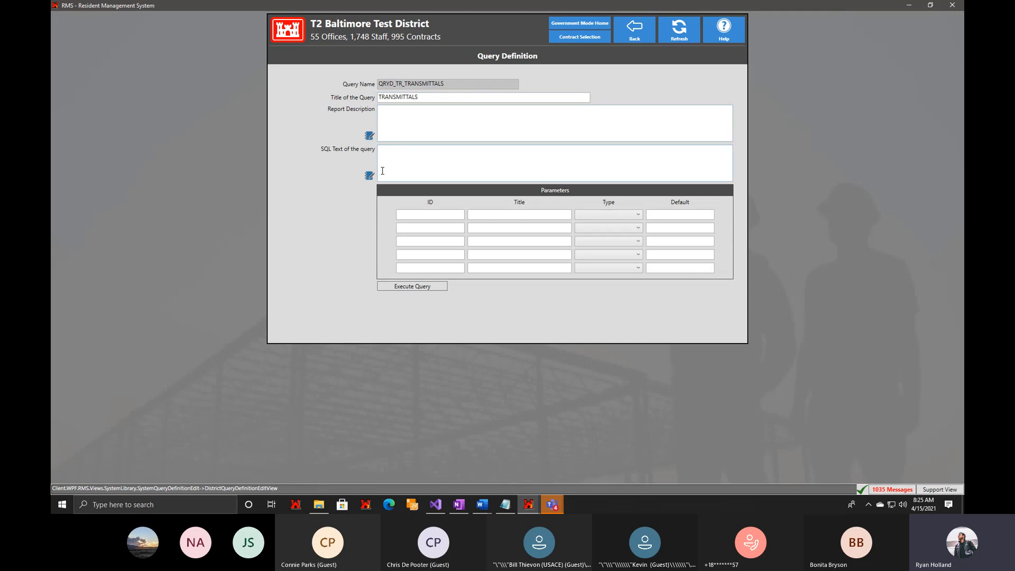
Paste the transmittal SELECT statement into the query's SQL text in the memo editor, filtered by :officeID and ROWNUM <= 150.
click(487, 175)
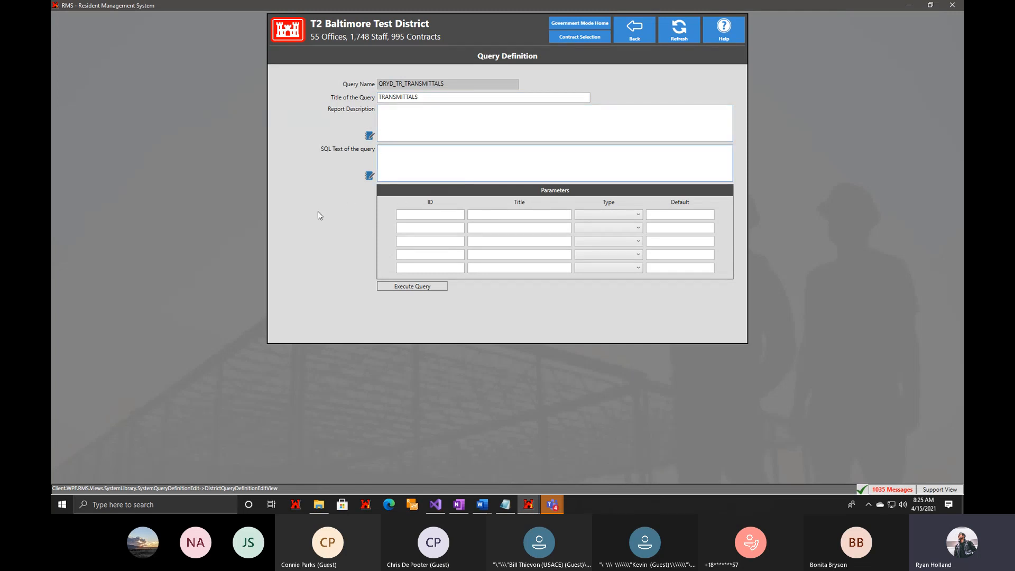
click(369, 176)
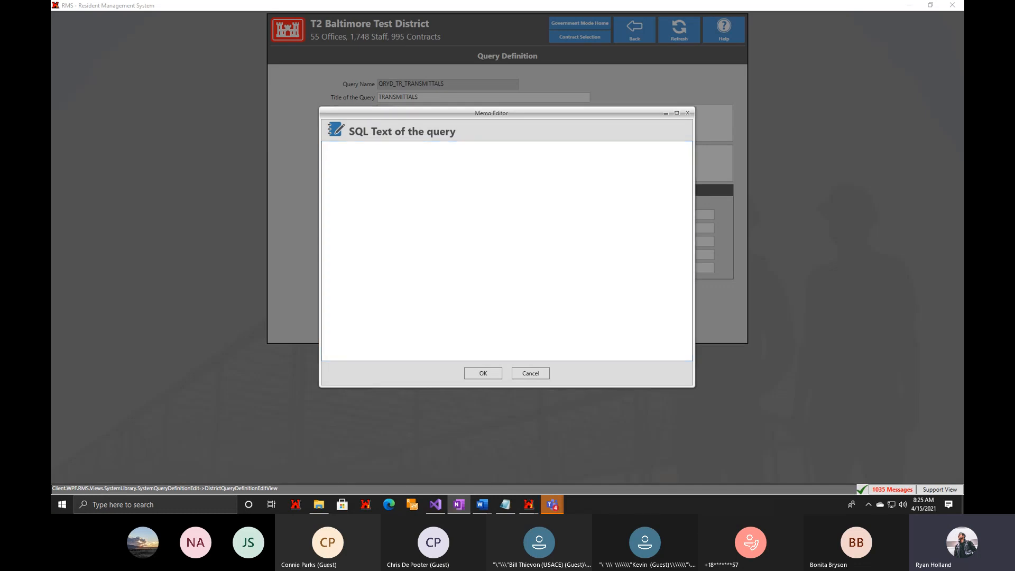
click(328, 175)
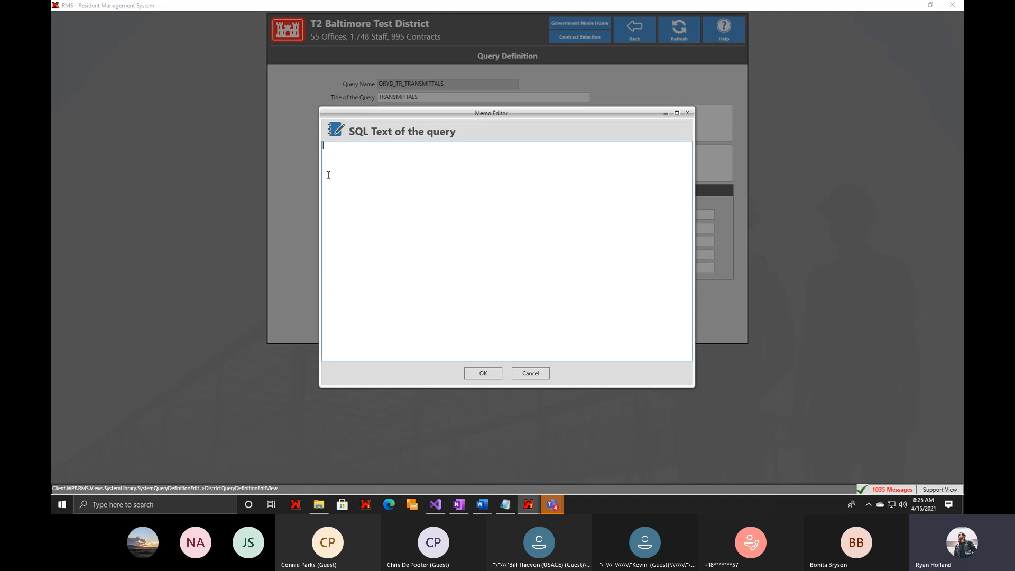
text(SELECT T.SECTION || '-'||  T.TRANSMITAL AS TRANS_NO, T.DATE_IN, T.DATE_OUT, C.CONTRACT_ID, SP.QA_CODE, SP.QC_CODE, SP.ITEM, SP.DS, SP.COPIES, O.FLNAME  FROM TRANSMIT T  LEFT OUTER JOIN CONTRACT C ON C.CONTRACT_ID = T.CONTRACT_ID  LEFT OUTER JOIN SRPART SP ON SP.TRANSMIT_GREF = T.REC_GUID  LEFT OUTER JOIN OFFICES O ON O.OFFICE_ID = C.OFFICE_ID WHERE O.OFFICE_ID = :officeID AND ROWNUM <= 150)
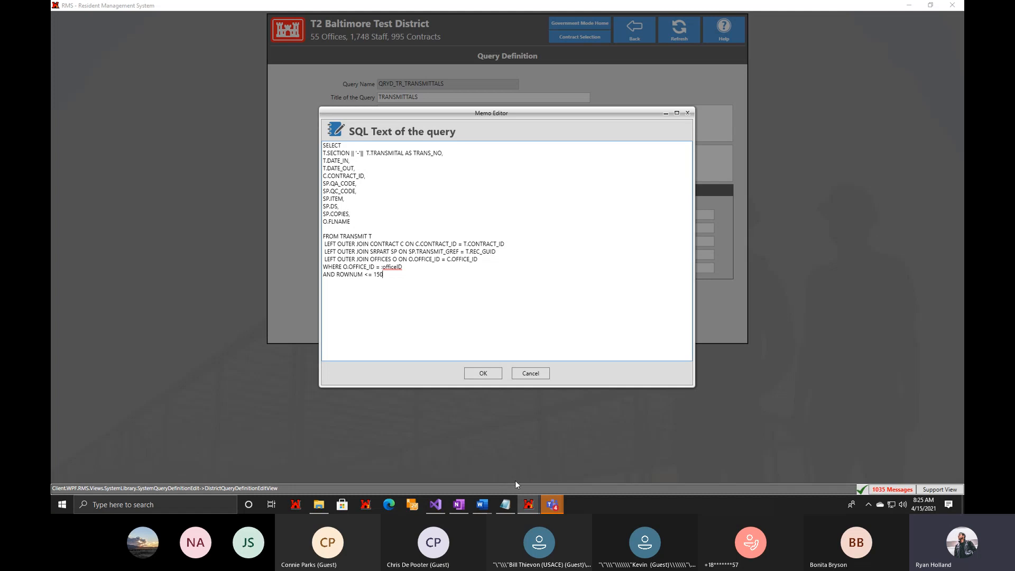
In the other RMS window, close the field information overlay and open the contract's Transmittal Log from the submittals section.
mouse_move(528, 504)
click(571, 477)
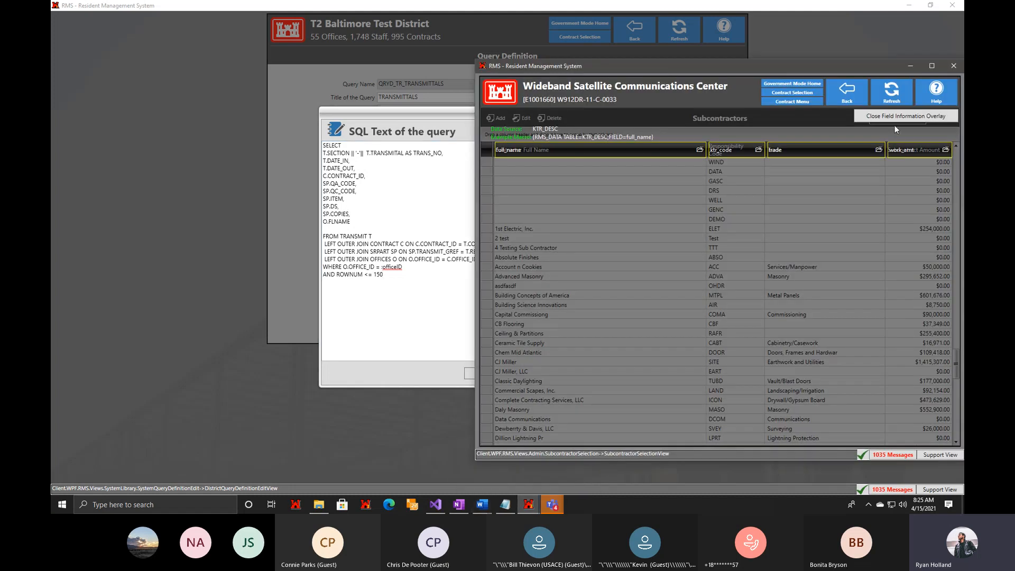
click(895, 117)
click(846, 91)
click(671, 307)
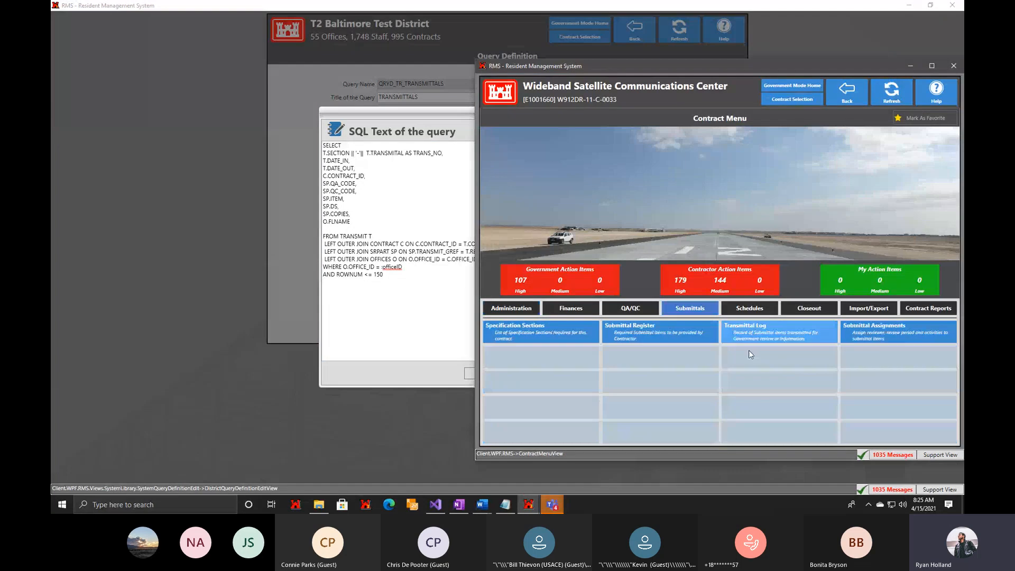
click(766, 332)
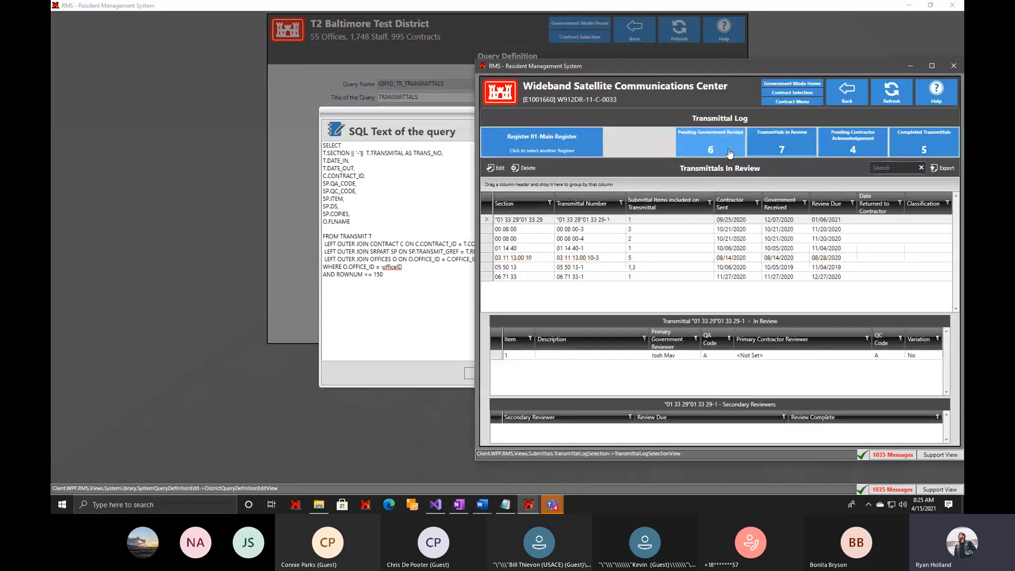
click(728, 153)
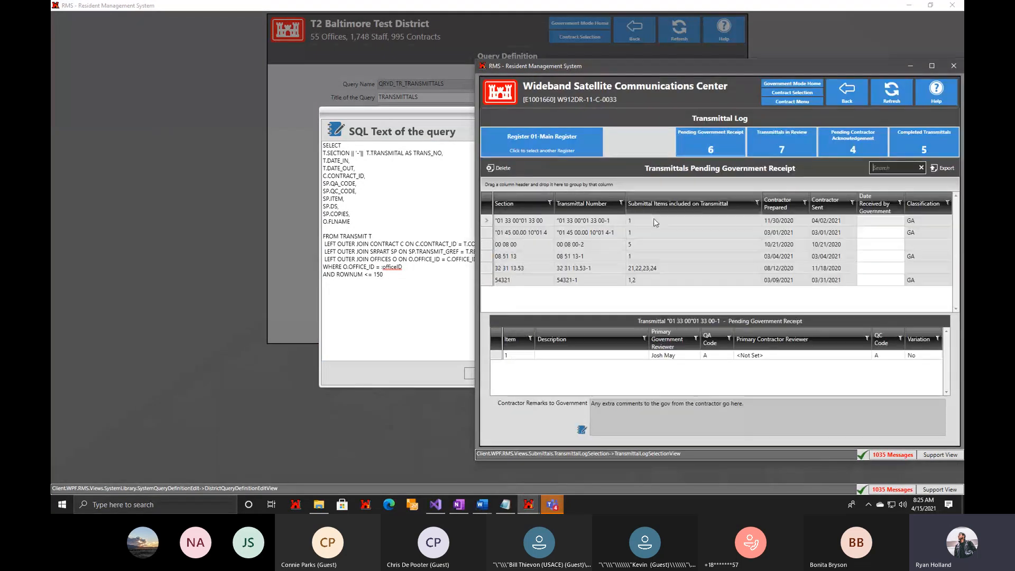
Open the first transmittal in review with its field information overlay, and place the query's SQL memo editor beside it for comparison.
click(782, 145)
double_click(665, 221)
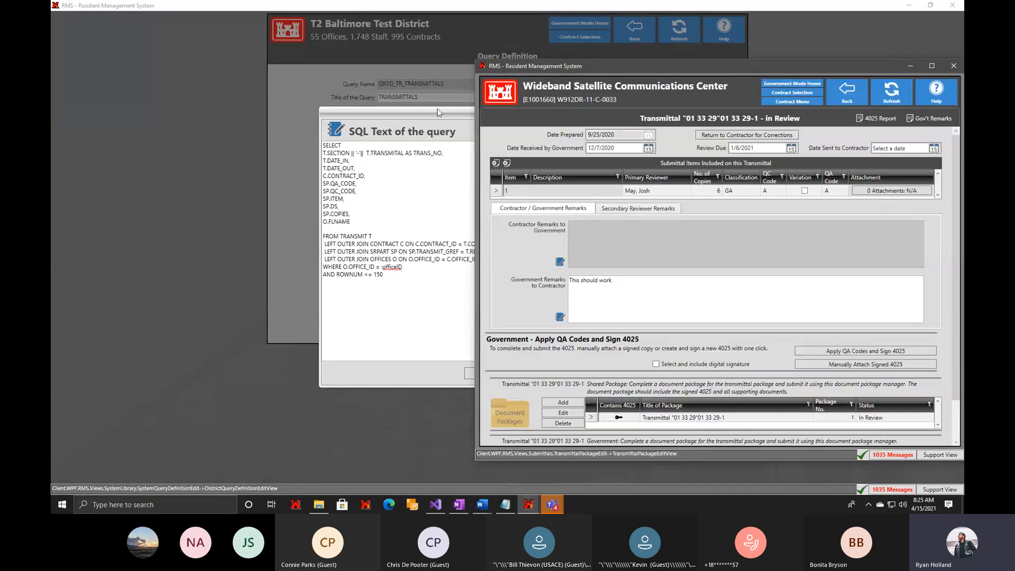
right_click(730, 264)
click(493, 248)
key(ctrl+d)
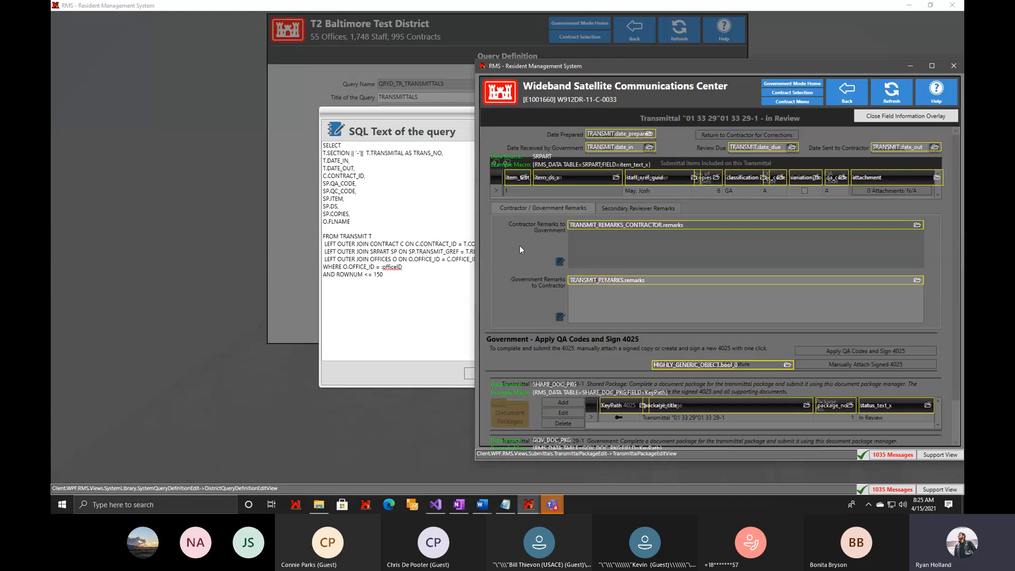
drag(424, 113, 180, 97)
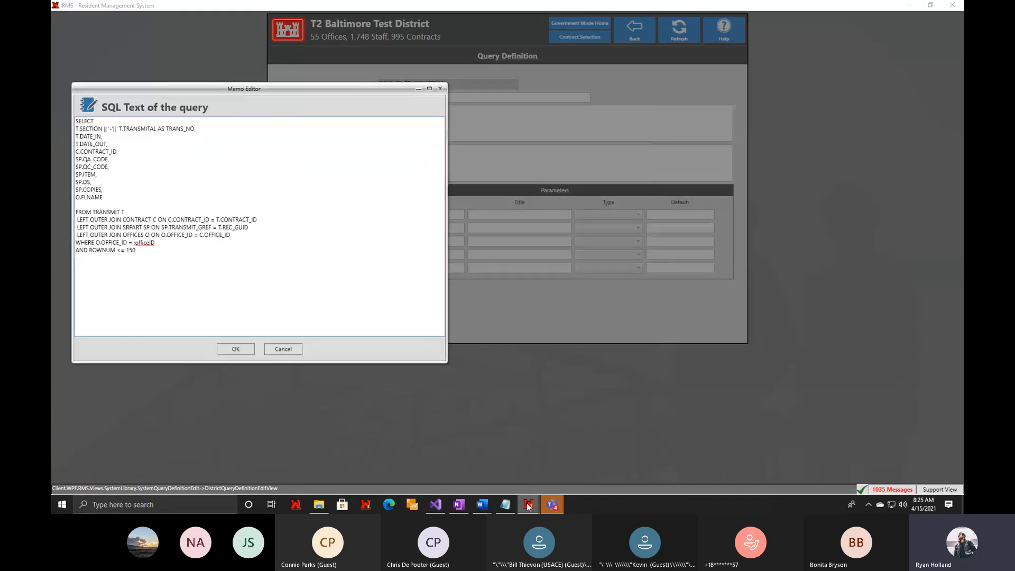
click(564, 478)
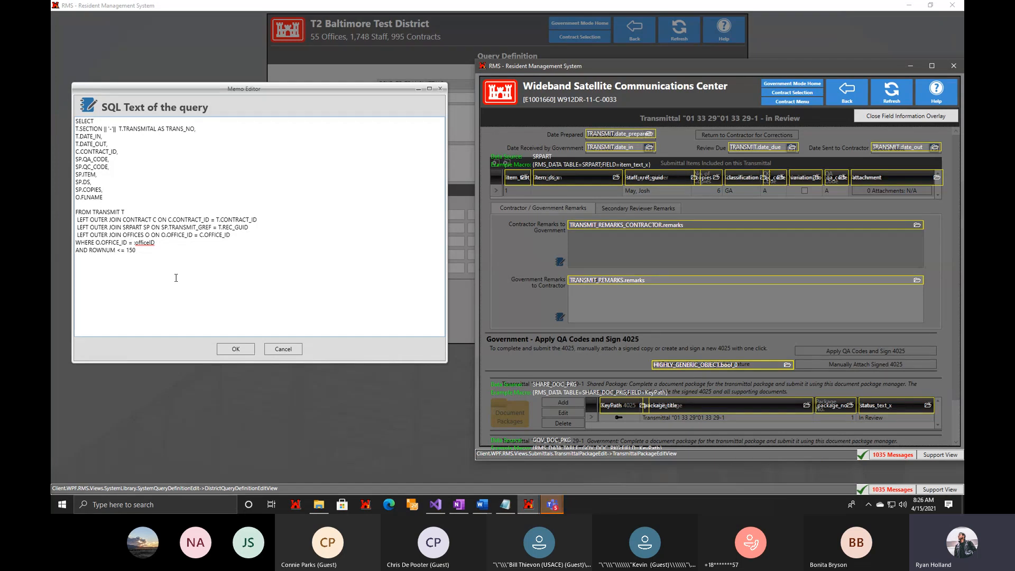
Examine the query's SQL text, focusing on the WHERE and ROWNUM lines and the :officeID parameter.
drag(143, 275, 81, 240)
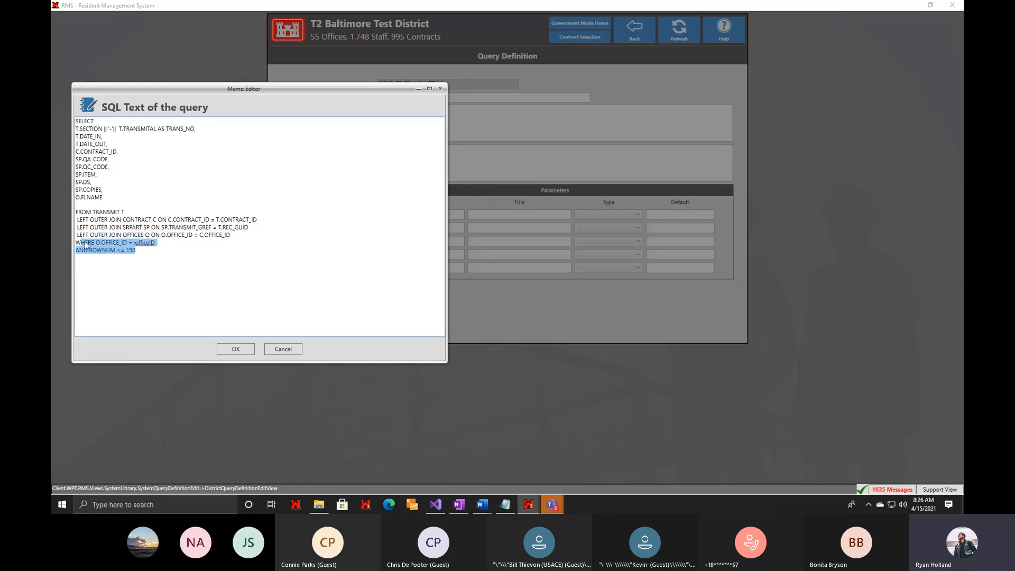
click(174, 276)
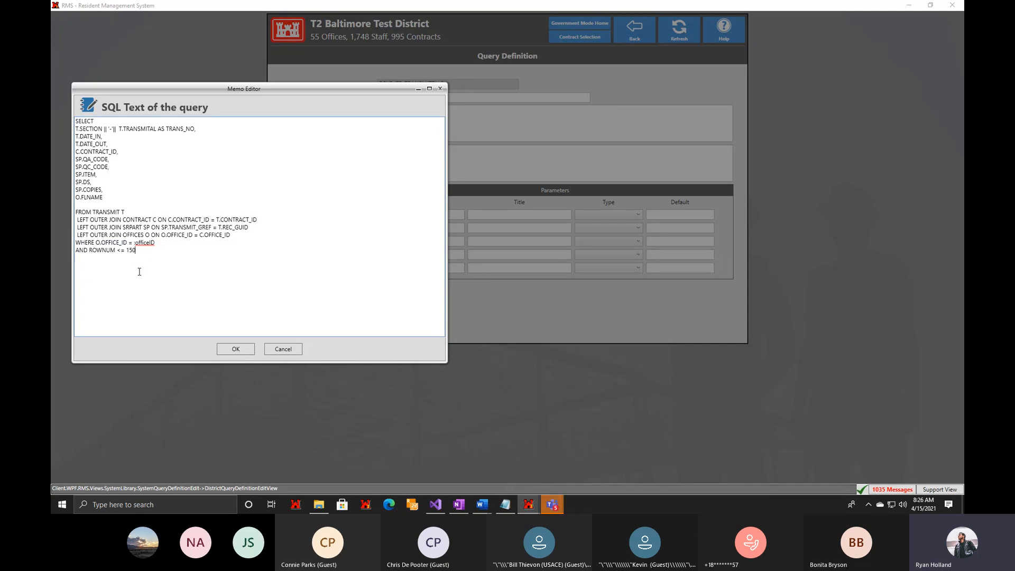
key(ctrl+a)
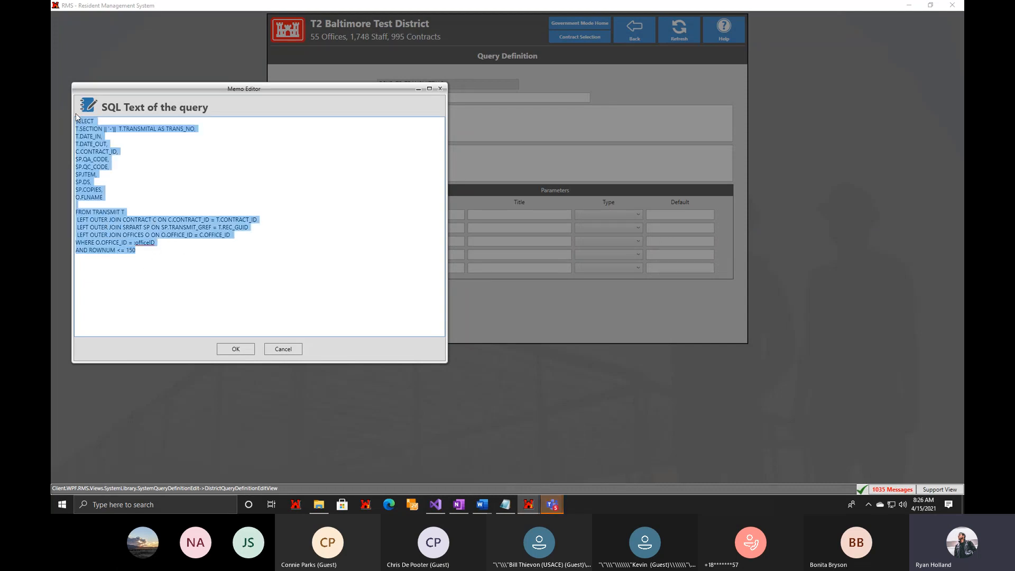
click(158, 263)
drag(157, 243, 136, 247)
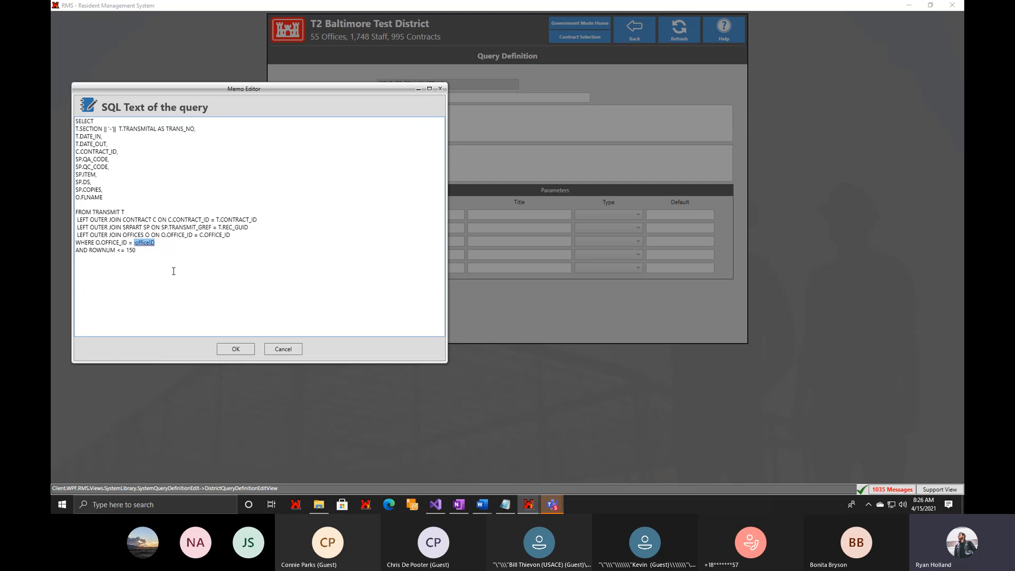
click(146, 261)
drag(155, 243, 129, 242)
Accept the SQL text and define the query parameter officeID with title Office ID, type String and default E1000020.
click(231, 351)
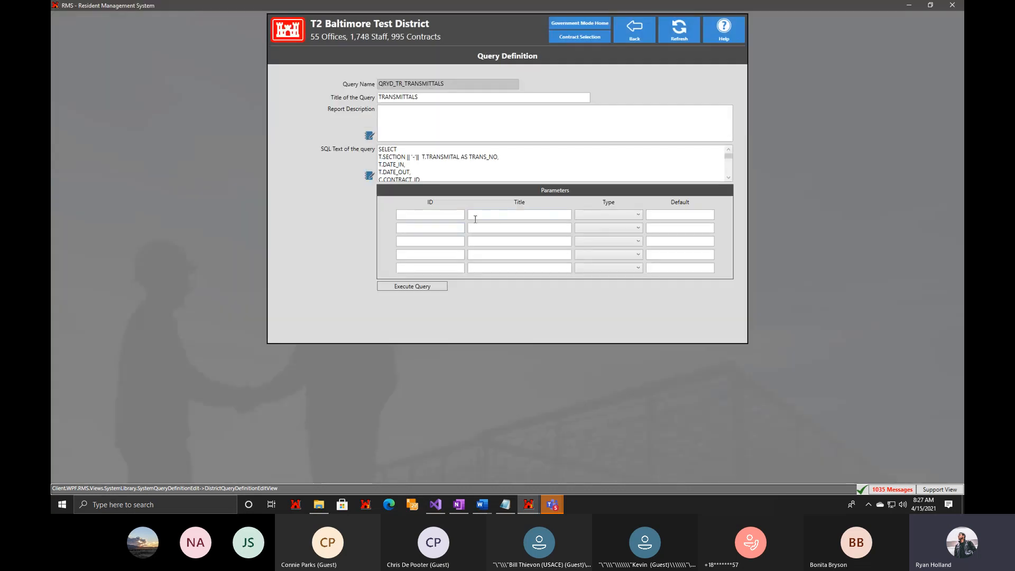
click(452, 216)
text(officeID)
click(519, 213)
text(Office ID)
click(621, 219)
click(613, 224)
key(alt+Tab)
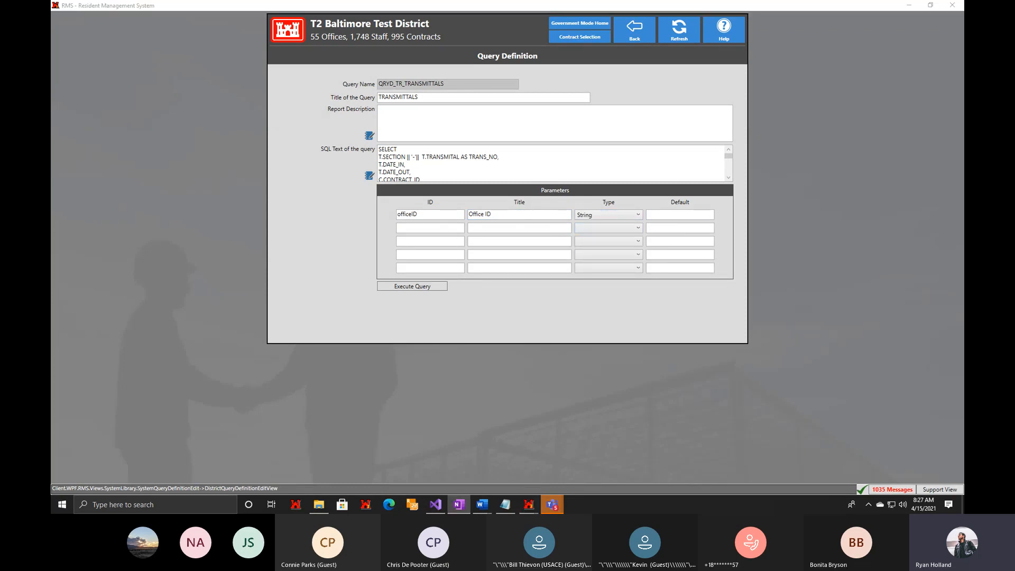
click(672, 214)
text(E1000020)
Execute the transmittals query with the default Office ID, look through the results, and return to review the SQL text.
click(400, 287)
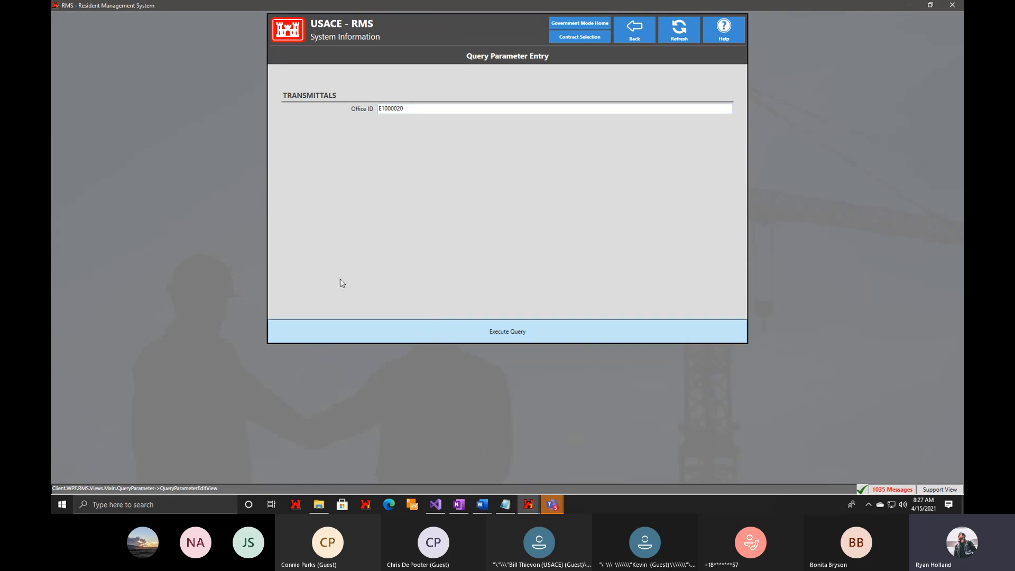
click(167, 239)
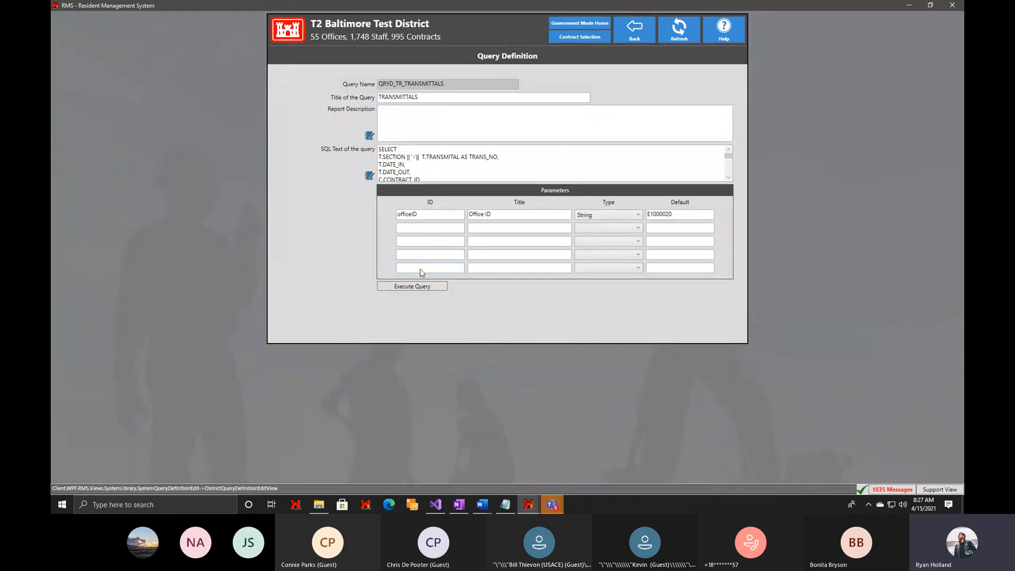
click(413, 286)
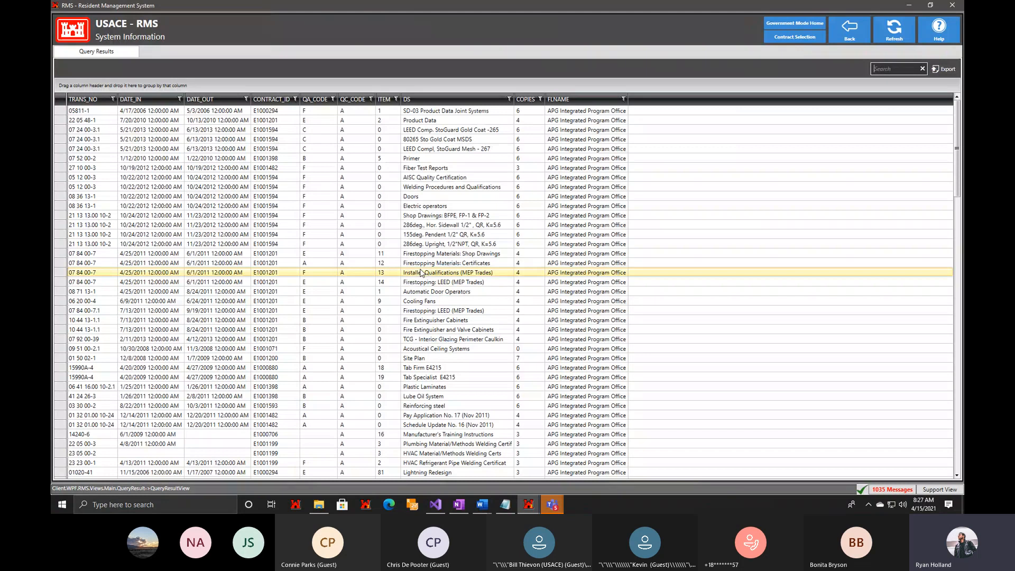
scroll(307, 379, down, 5)
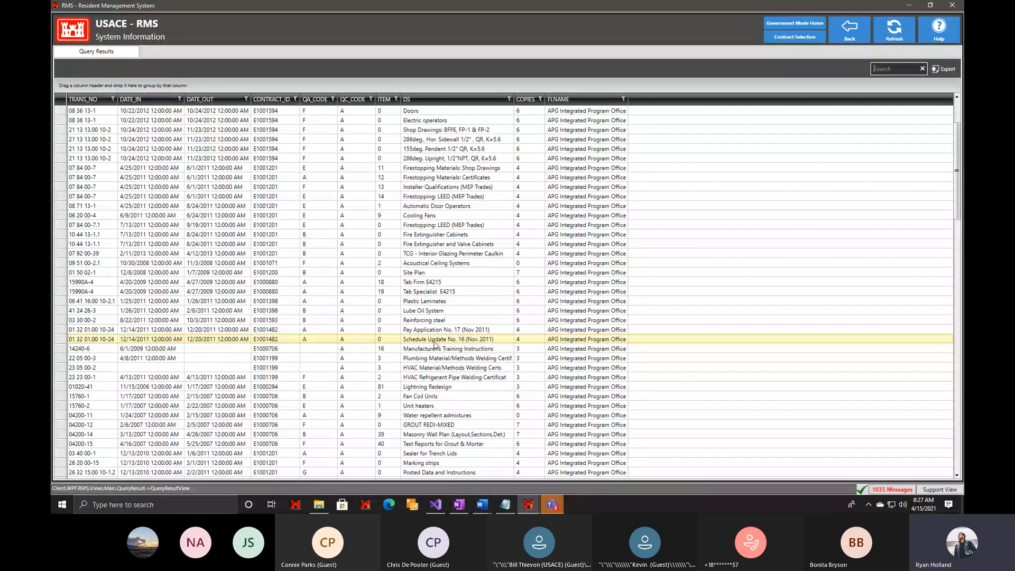
click(848, 36)
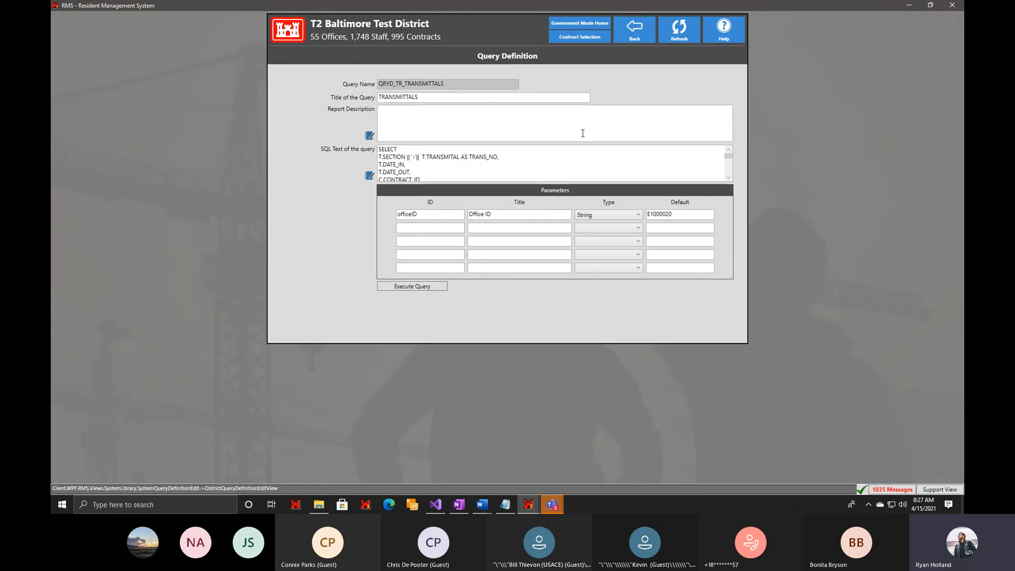
scroll(476, 169, down, 5)
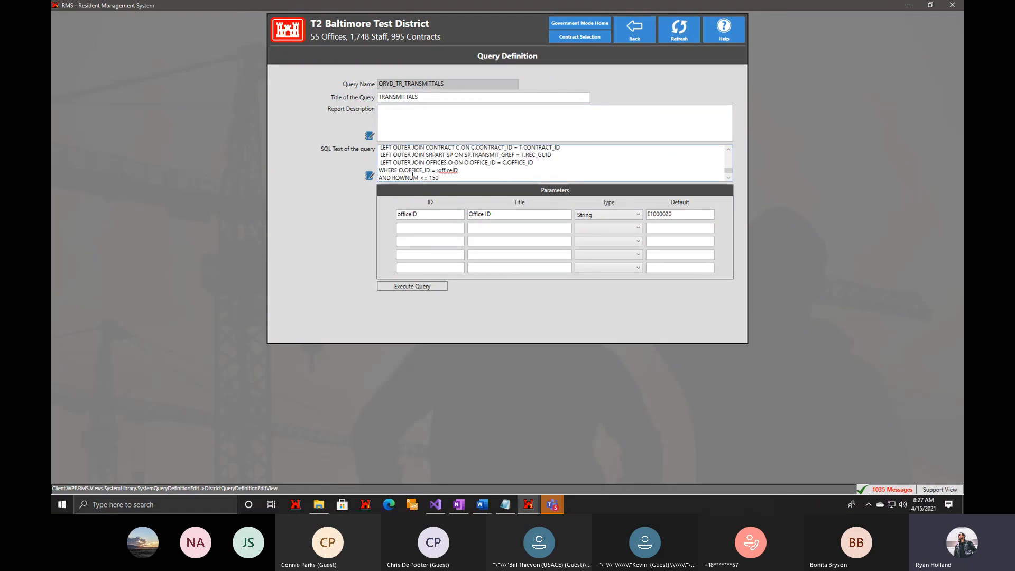
scroll(475, 172, up, 1)
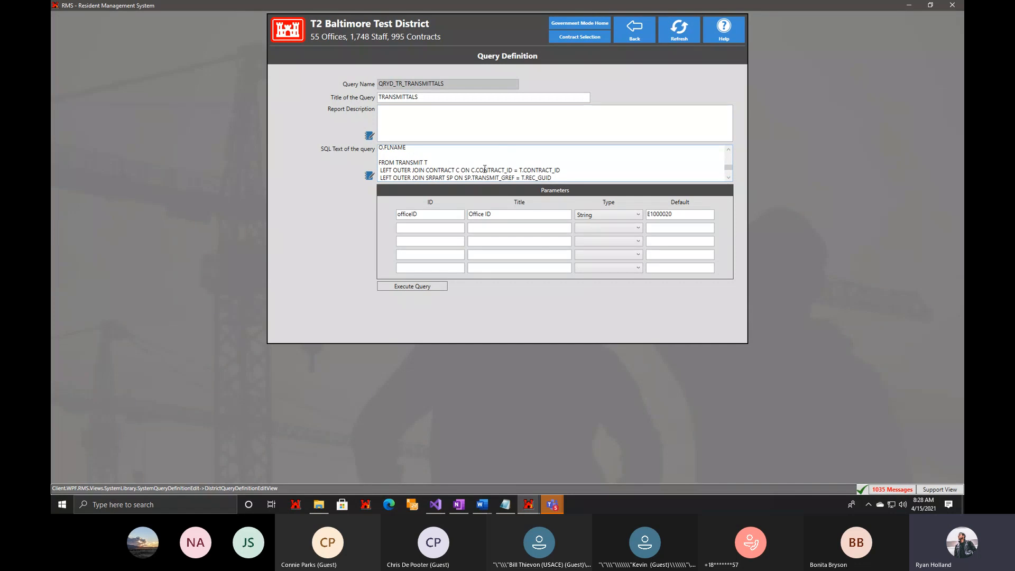
Return to the District Library and open the UAT designer version of Custom Reports, accepting the tester notice.
click(637, 38)
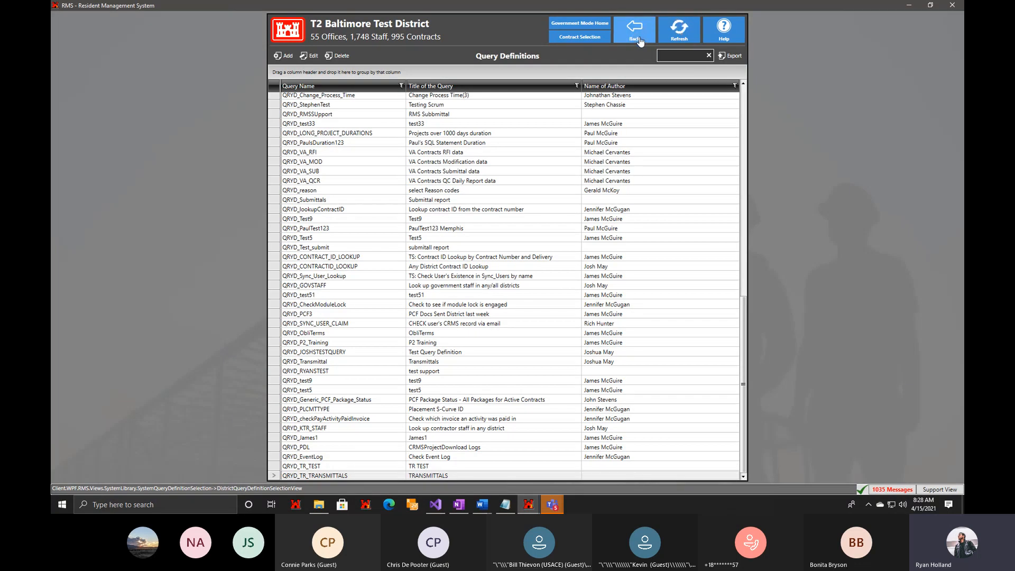
click(638, 39)
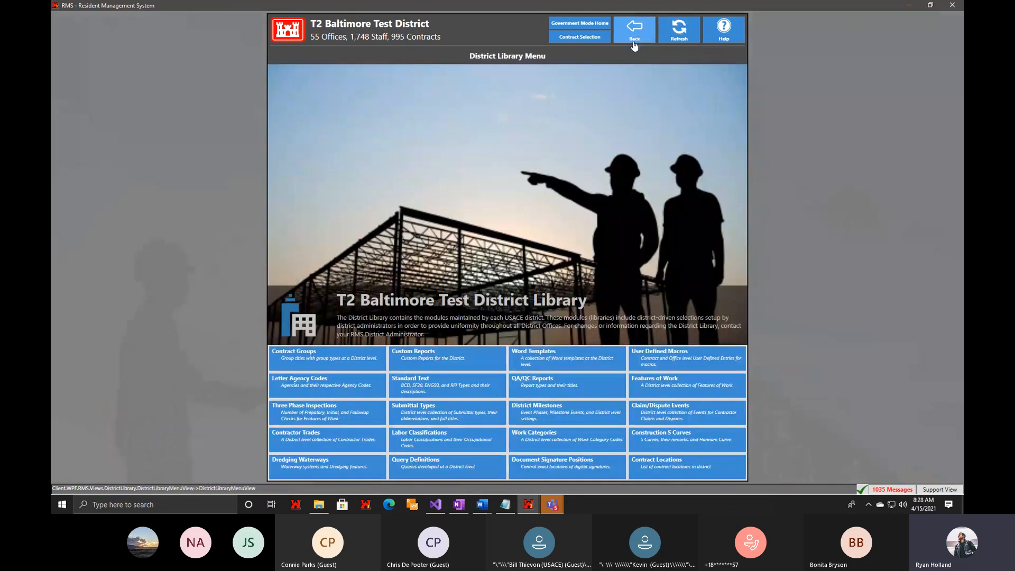
click(472, 364)
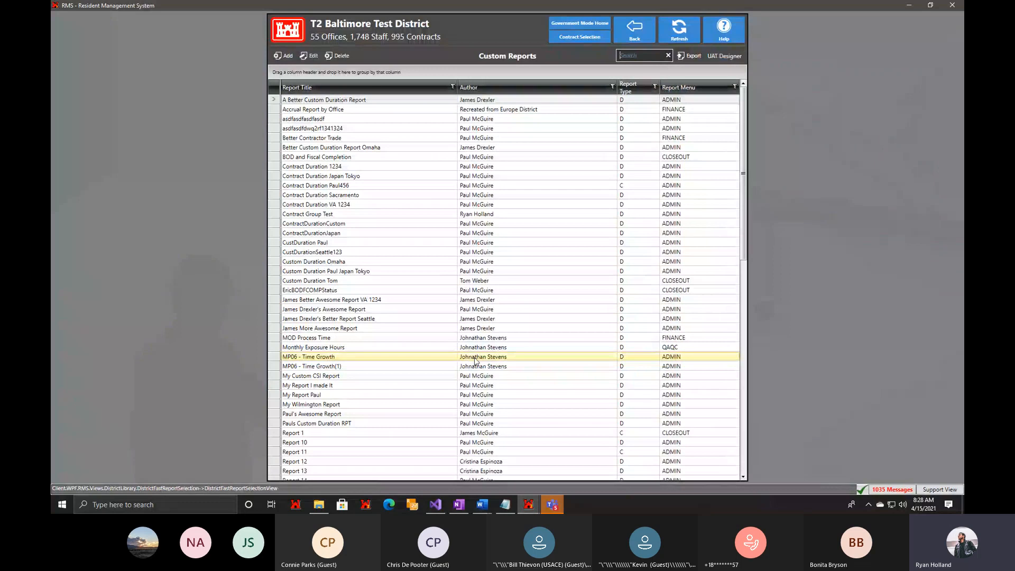
click(720, 59)
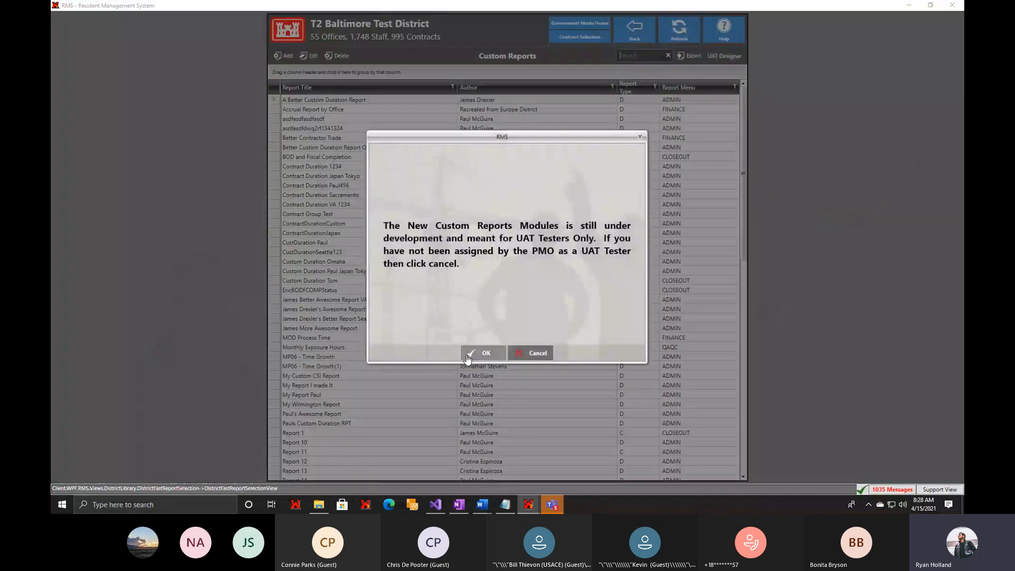
click(476, 352)
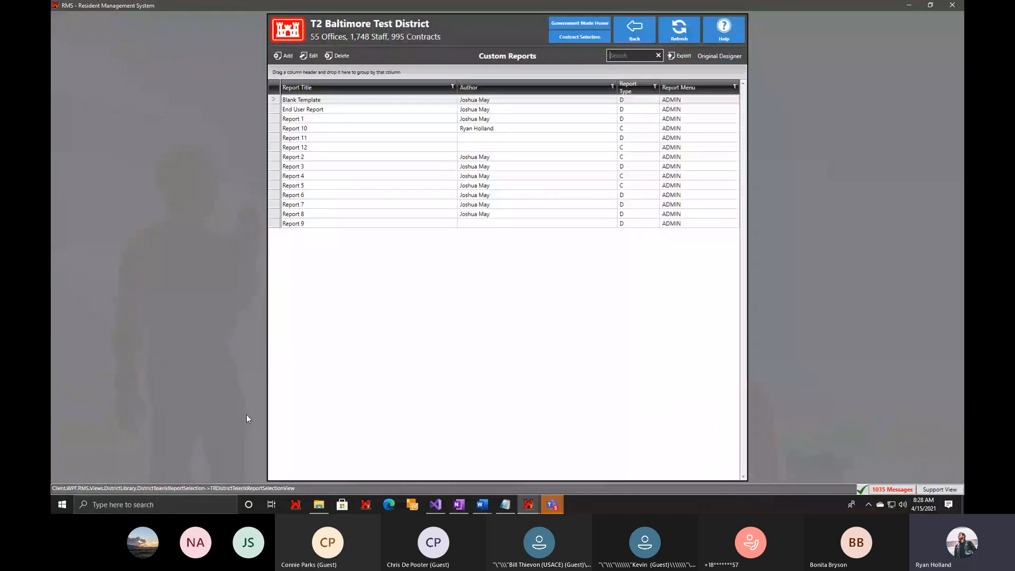
Add a new custom report with the report type District.
click(282, 56)
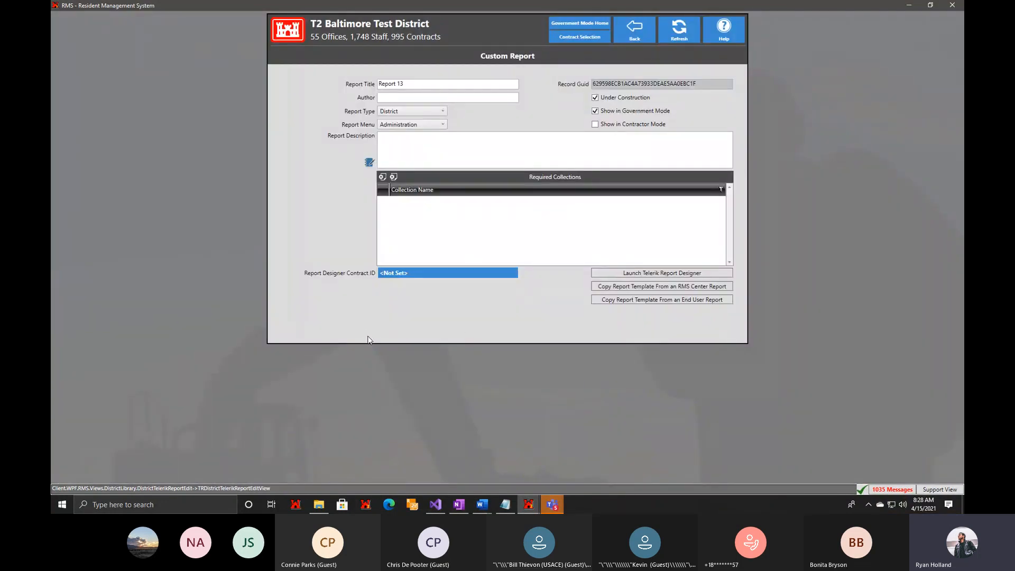
click(401, 112)
click(401, 116)
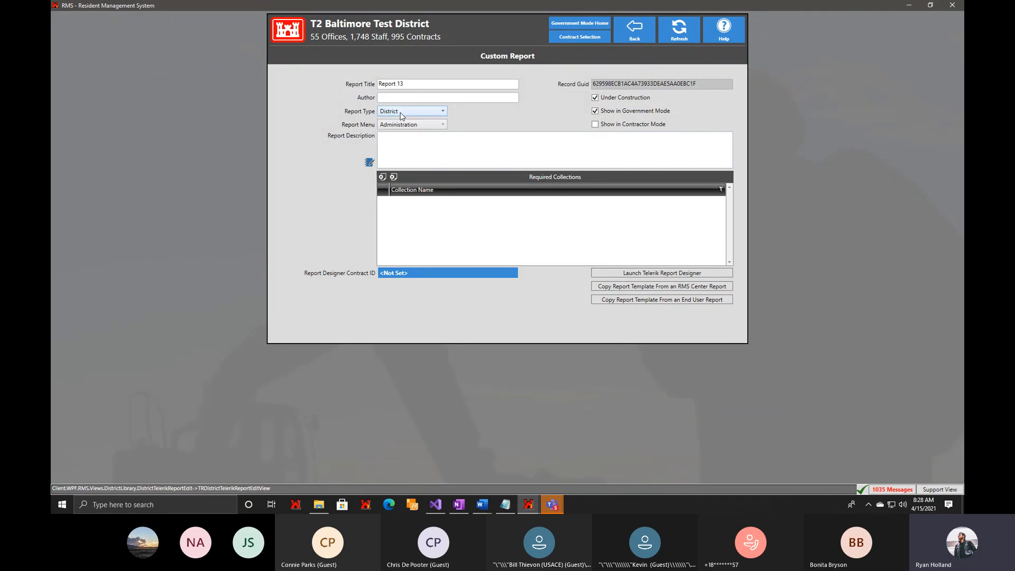
Add QRYD_TR_TRANSMITTALS as a required collection and launch the Telerik Report Designer, overwriting the template file with the database version.
click(382, 177)
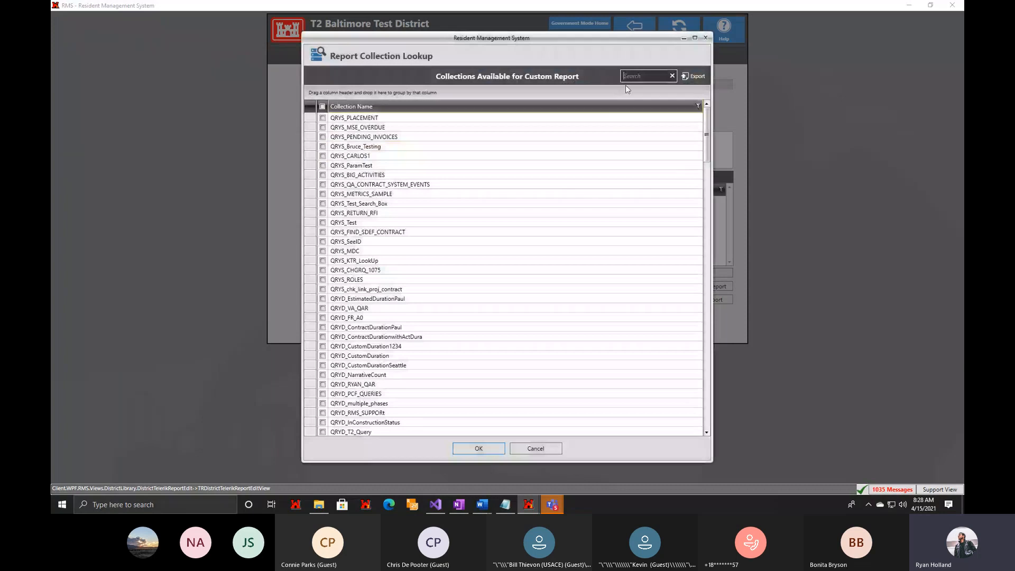
text(tr_tr)
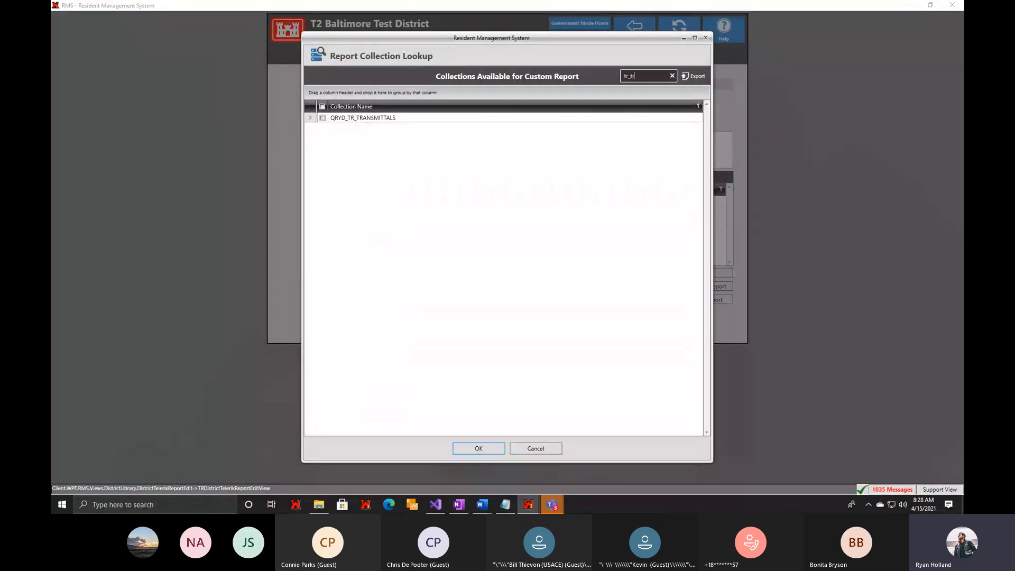
click(507, 120)
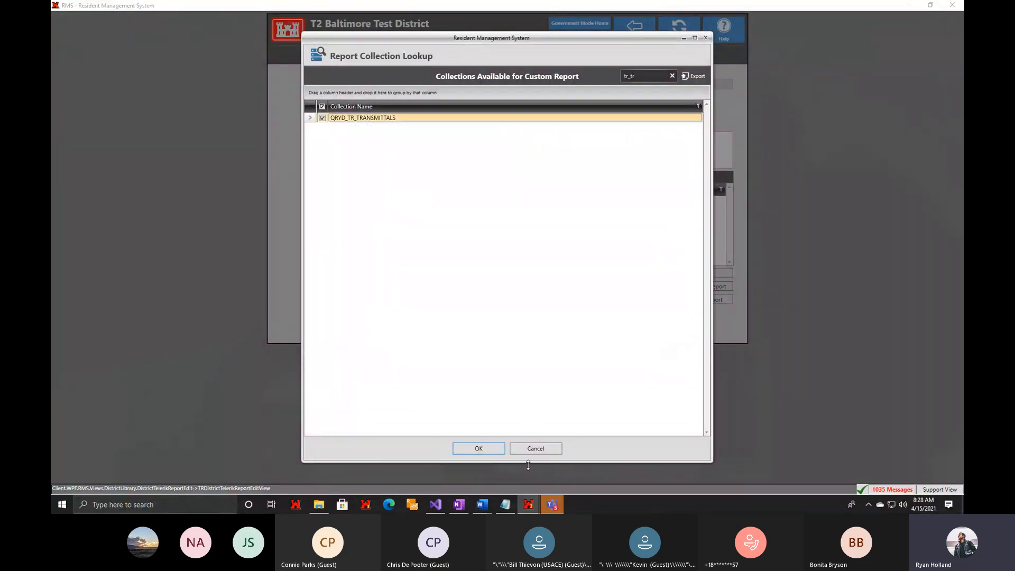
click(484, 452)
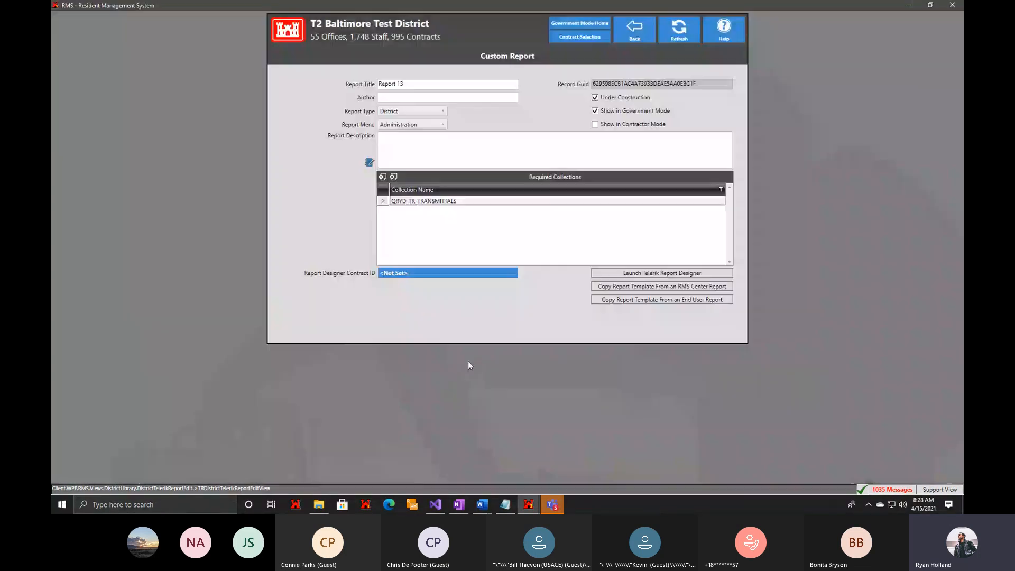
click(630, 274)
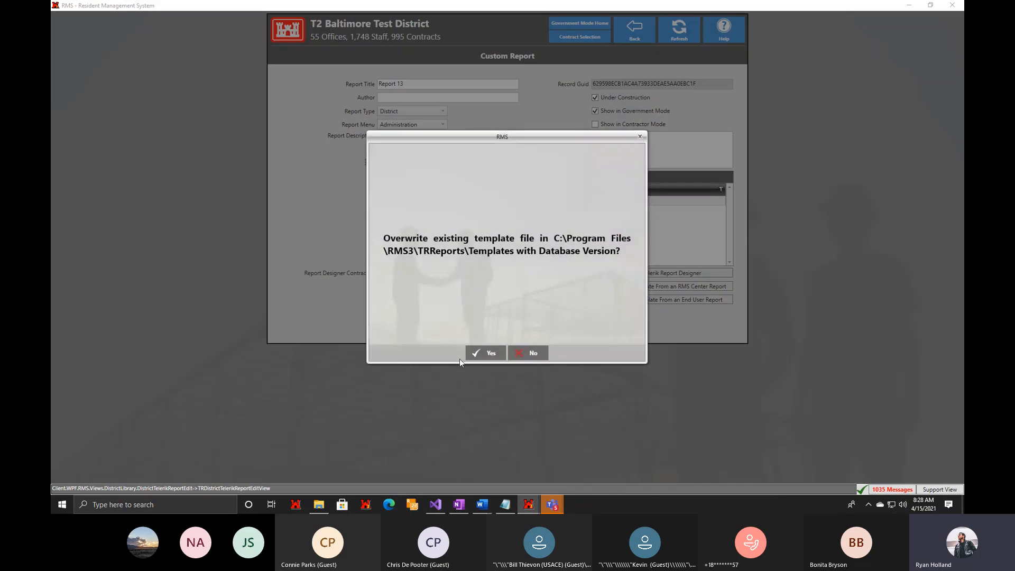
click(487, 354)
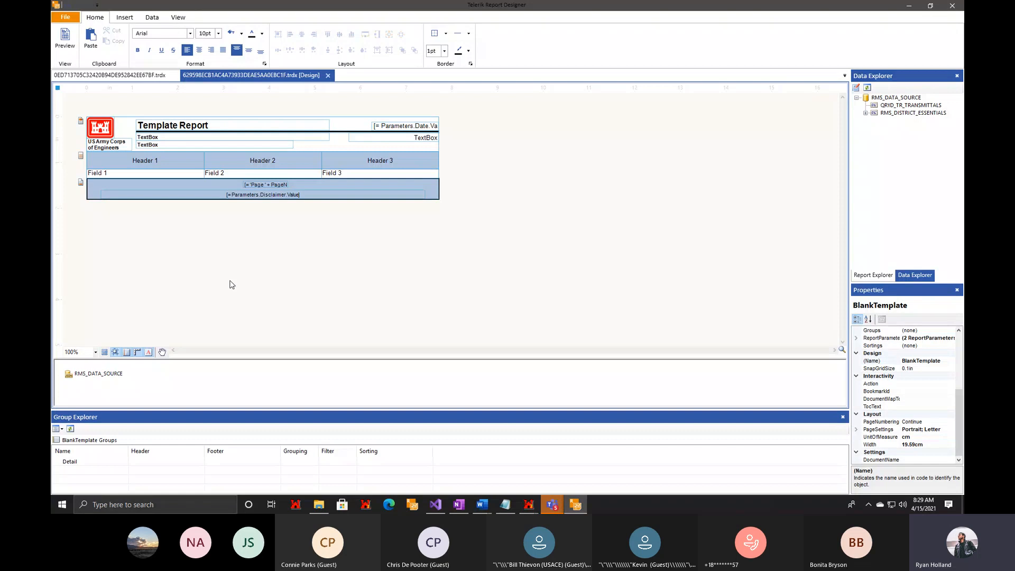
Bind the report table's DataSource property to the expression = Fields.QRYD_TR_TRANSMITTALS.
click(95, 170)
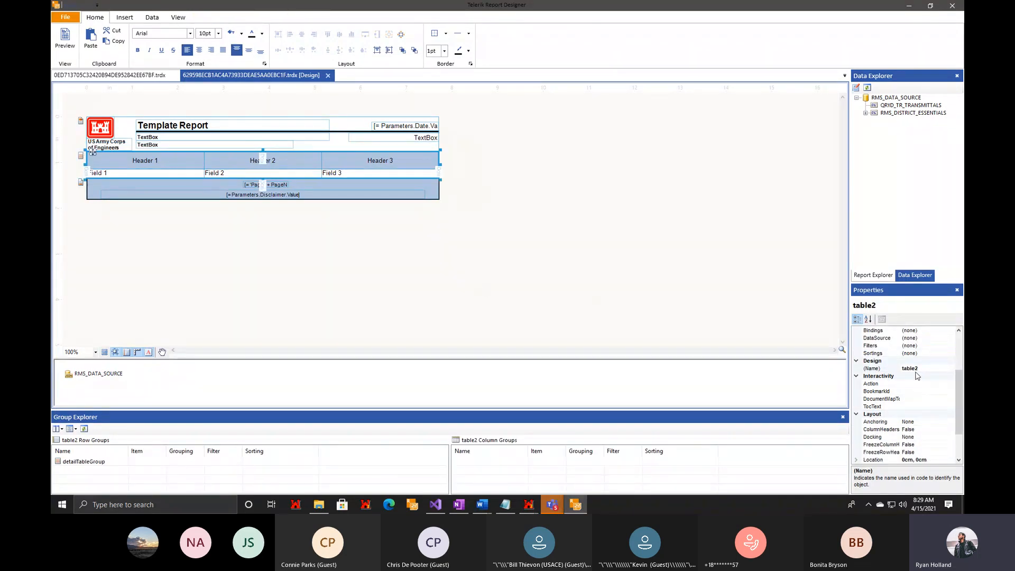
scroll(916, 375, up, 1)
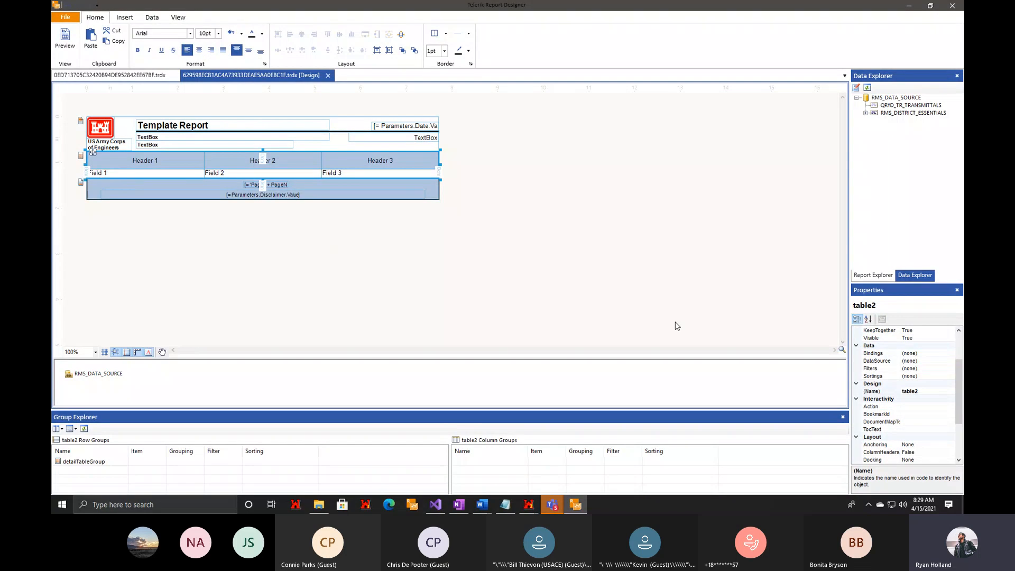
click(938, 353)
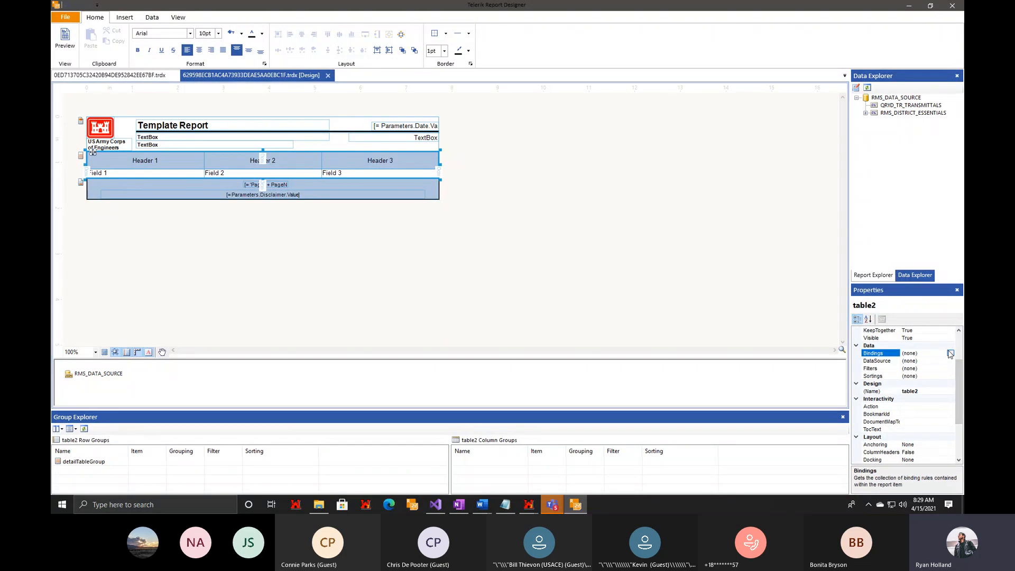
click(950, 354)
click(362, 88)
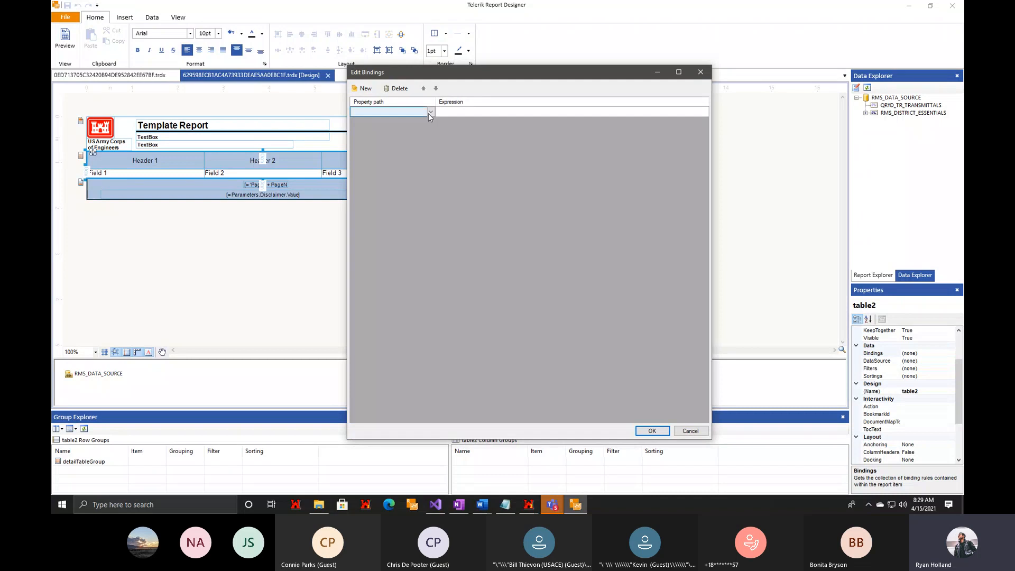
click(430, 112)
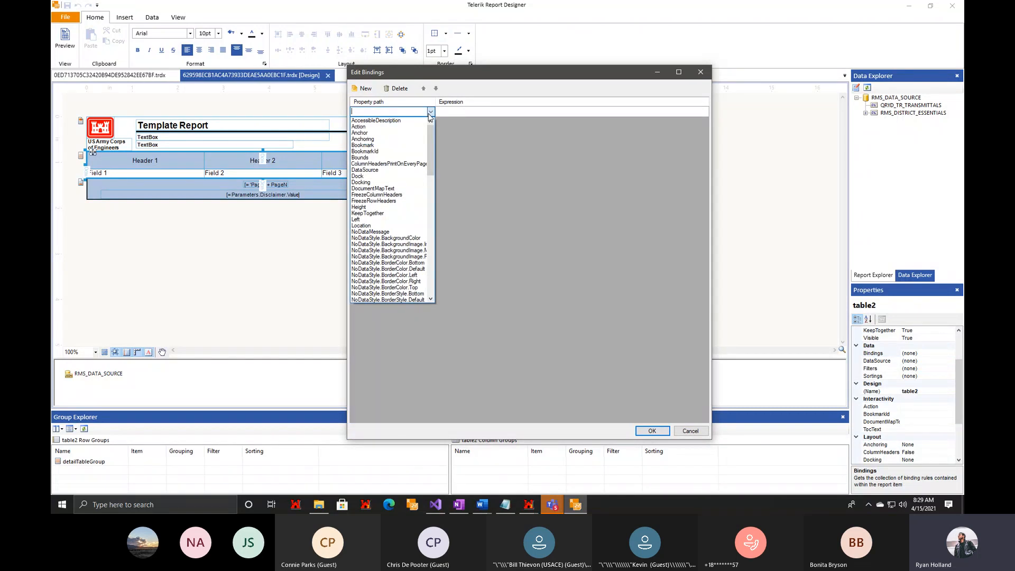
click(401, 169)
click(536, 113)
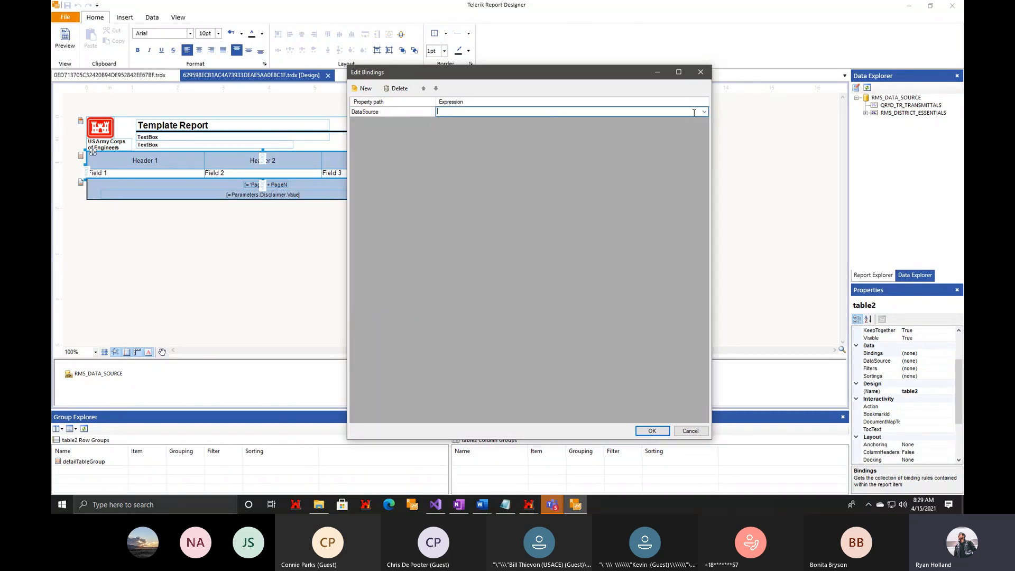
click(704, 111)
click(605, 140)
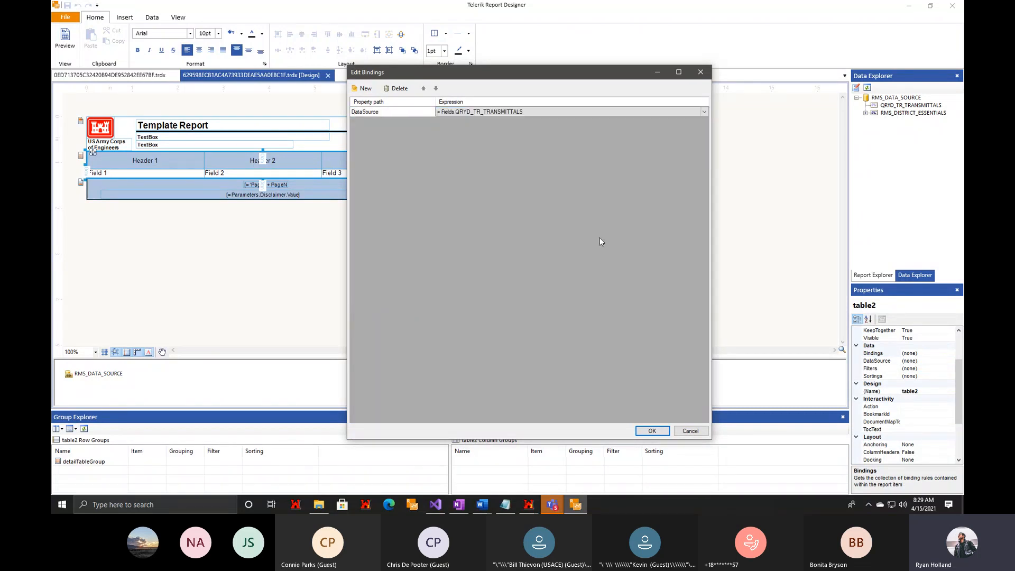
click(652, 431)
Fill the table's three detail cells with = Fields.TRANS_NO, = Fields.DATE_OUT and = Fields.DATE_IN.
double_click(110, 173)
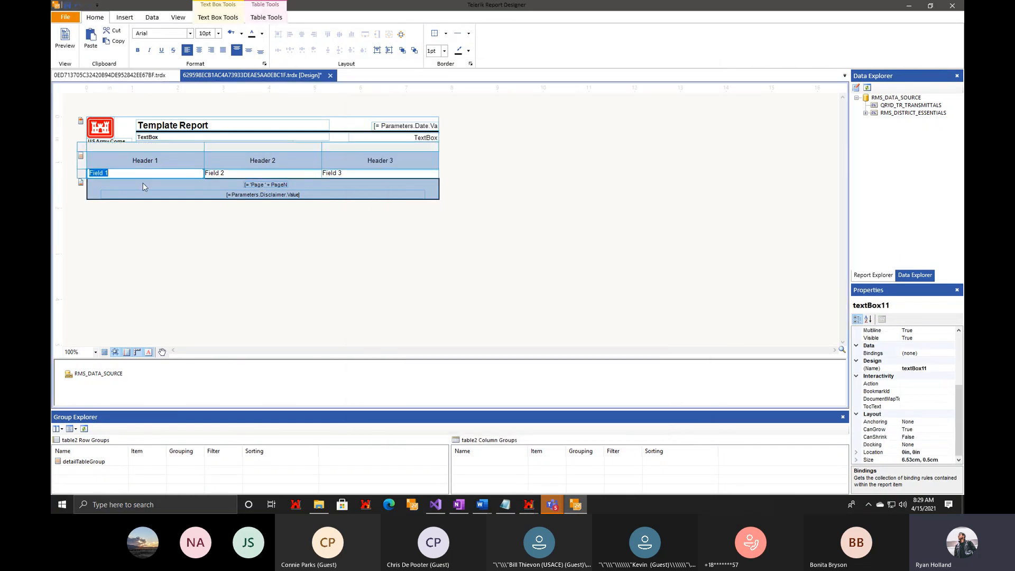
text(= Fields.)
text(TRANS_NO)
double_click(269, 174)
text(=)
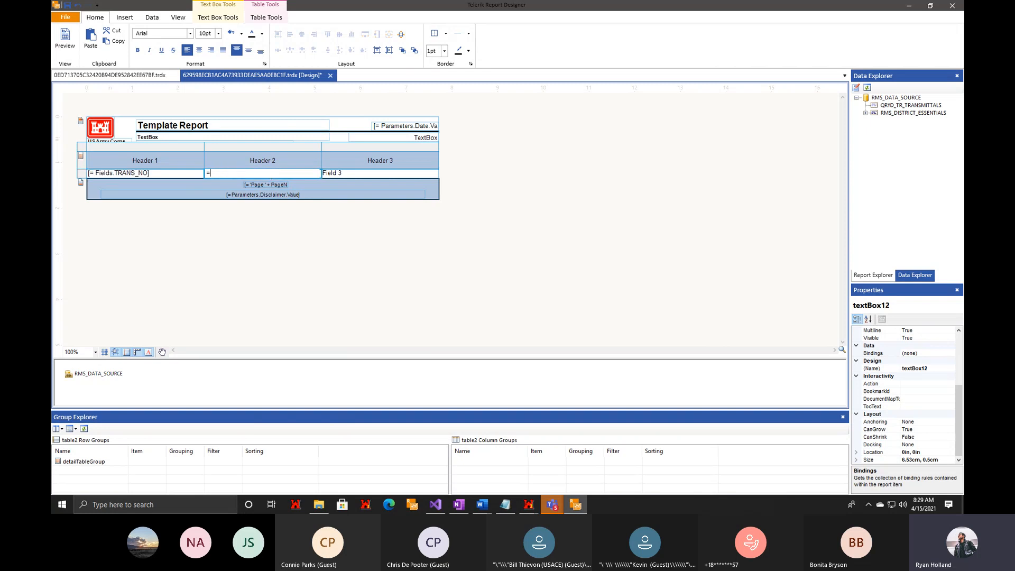
text( Fields.DATE_OUT)
double_click(358, 175)
text(= Fields.)
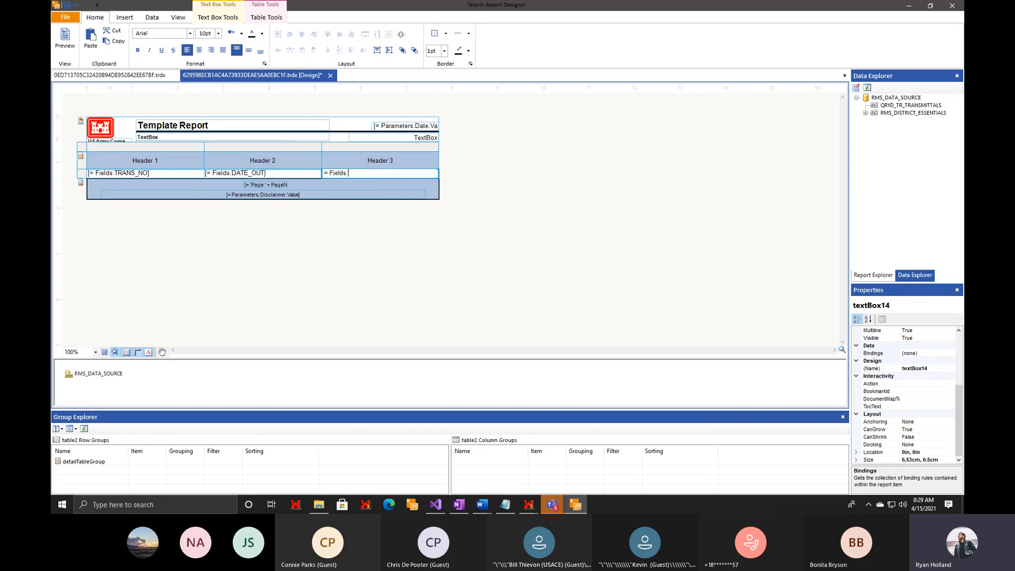
text(DATE_IN)
click(297, 260)
Preview the report in print layout, look through its pages, and return to the design view.
click(65, 47)
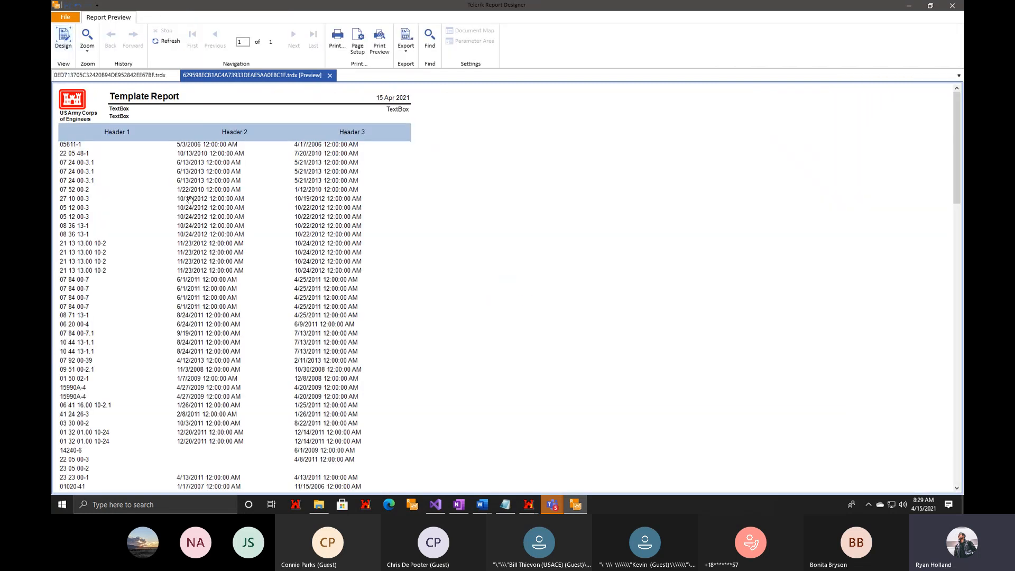
click(379, 43)
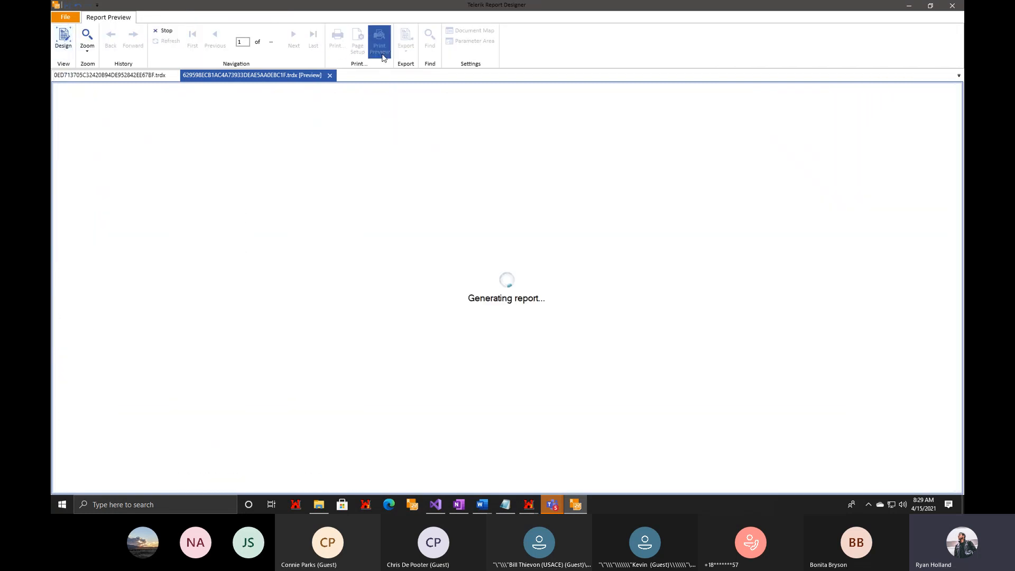
scroll(504, 294, down, 5)
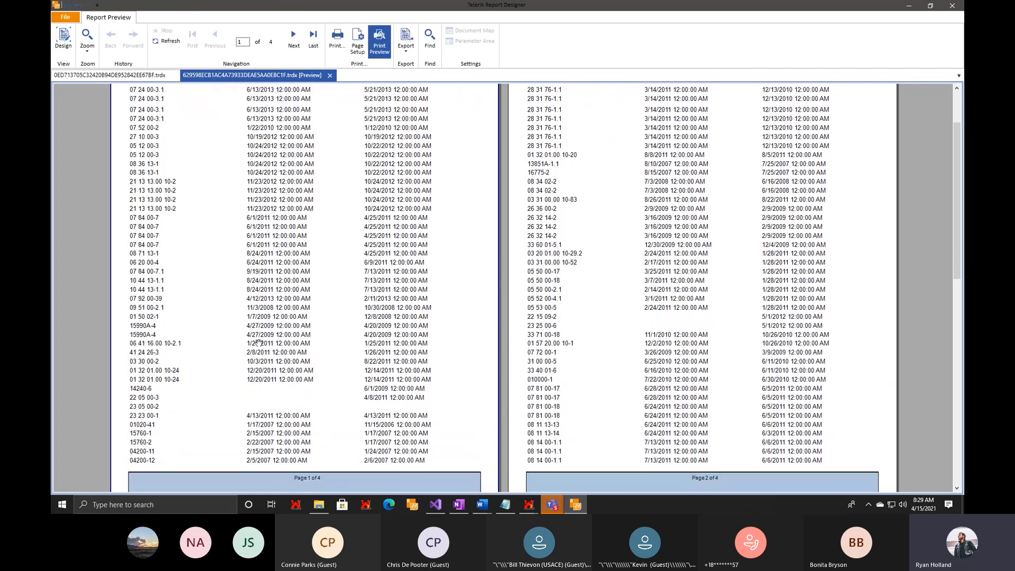
scroll(397, 317, up, 8)
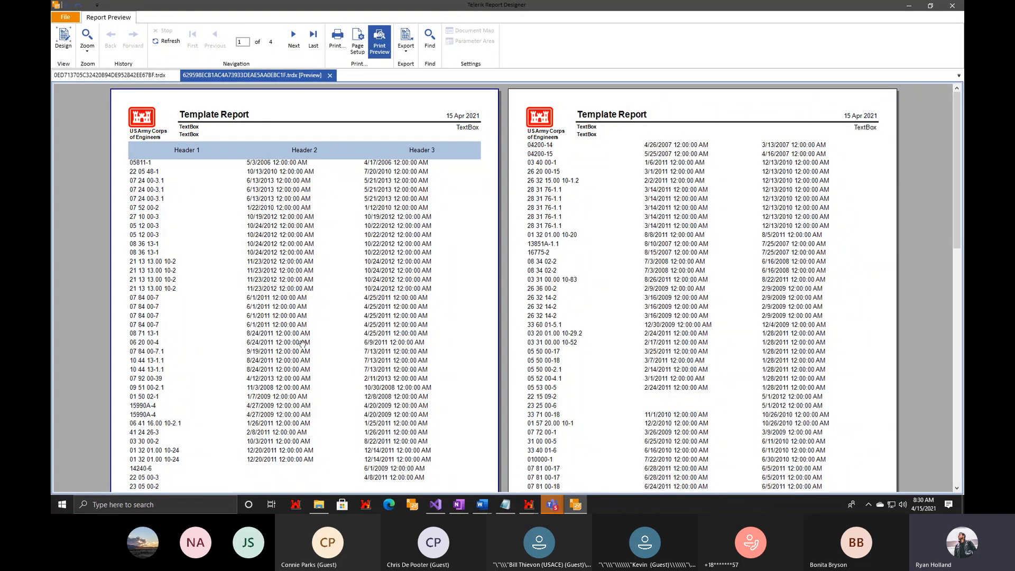
click(64, 38)
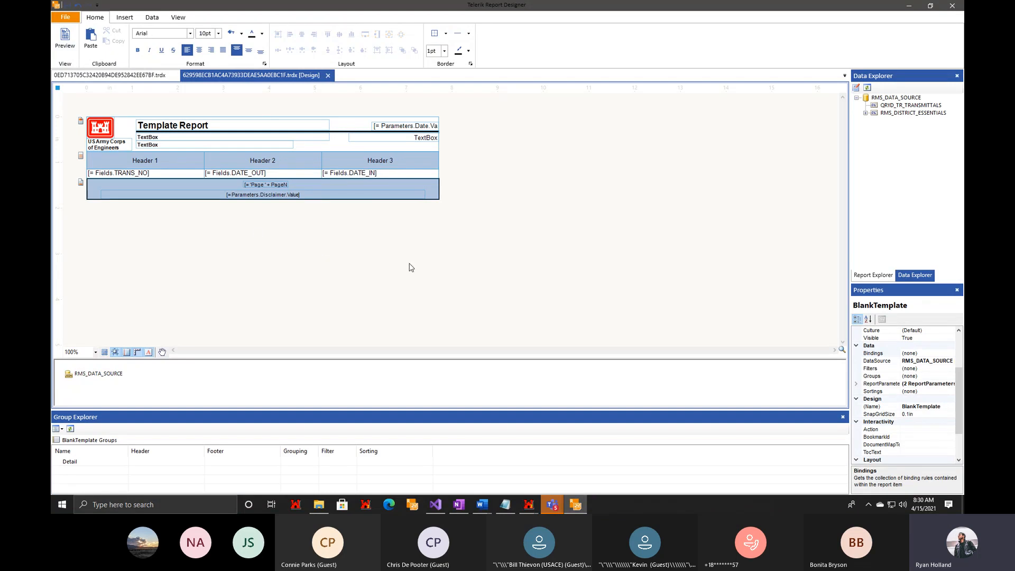
Open the Format Builder for the DATE_IN cell and review the number, currency, date, percentage, scientific and custom categories.
right_click(389, 177)
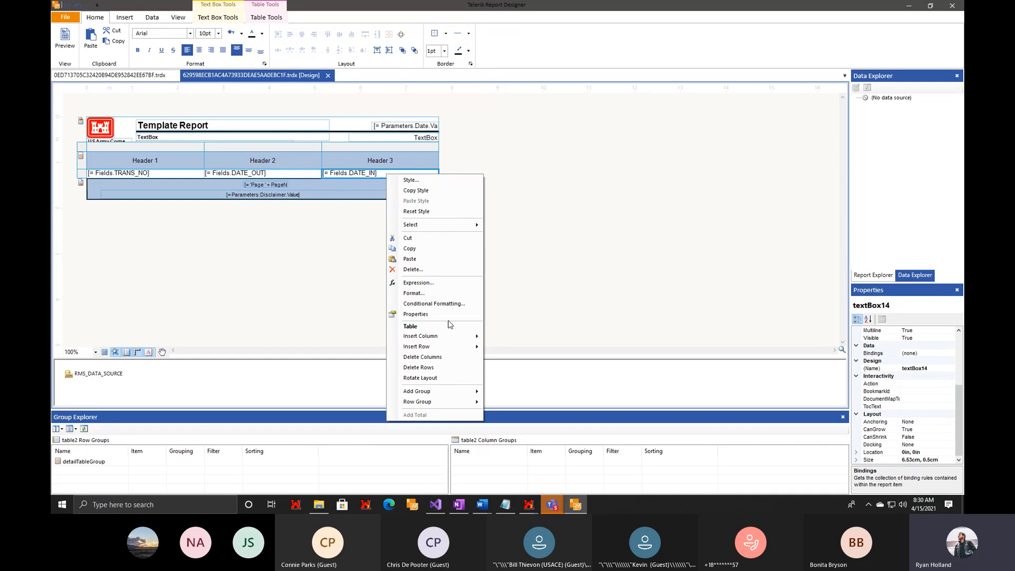
click(424, 293)
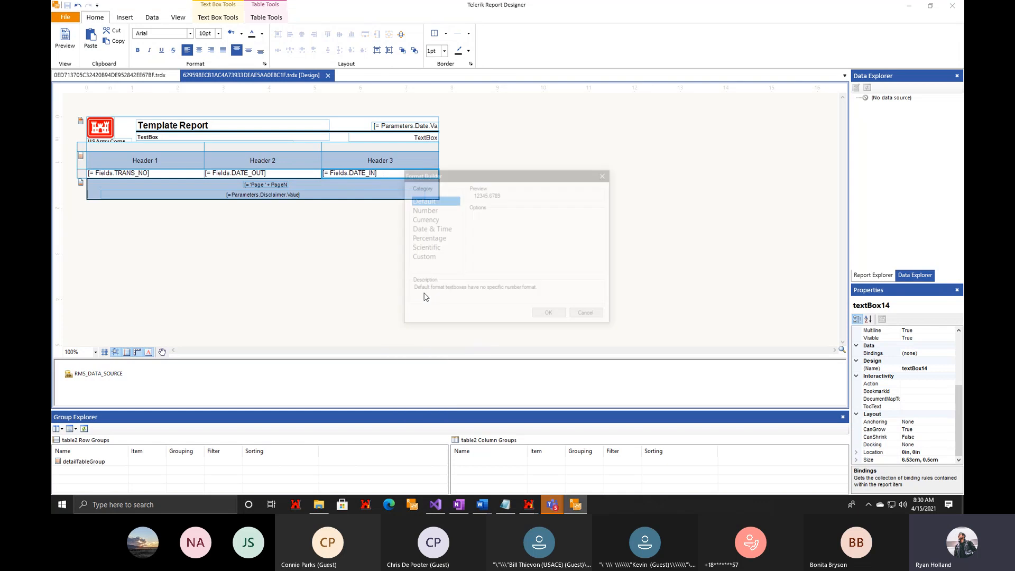
drag(468, 175, 343, 157)
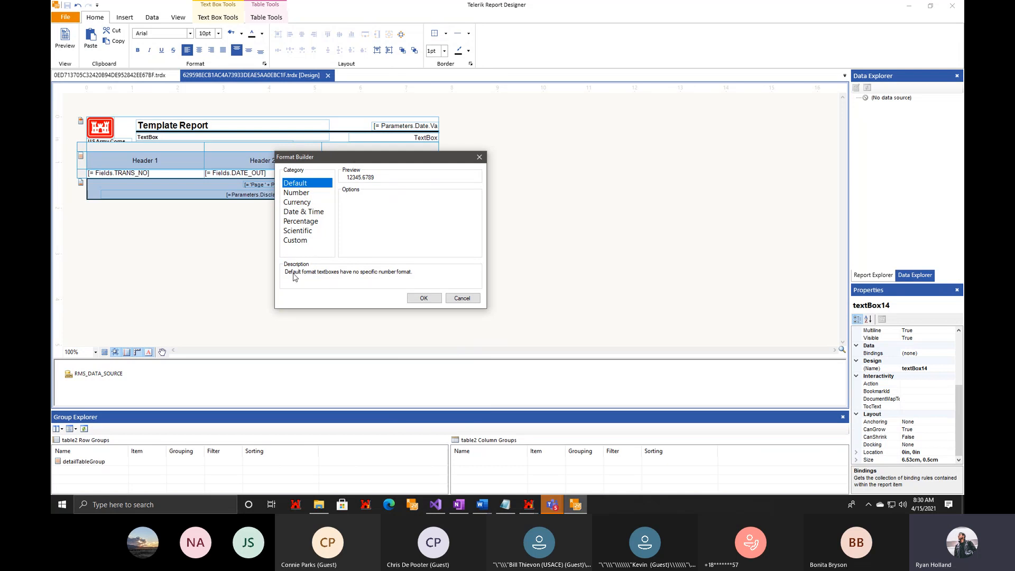
click(296, 194)
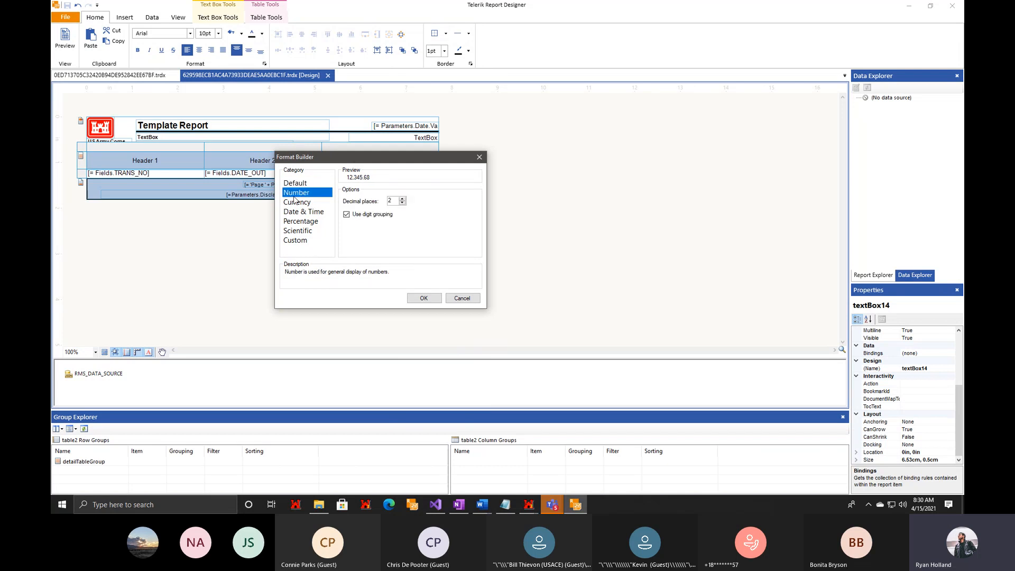
click(310, 204)
click(307, 222)
click(314, 212)
click(312, 222)
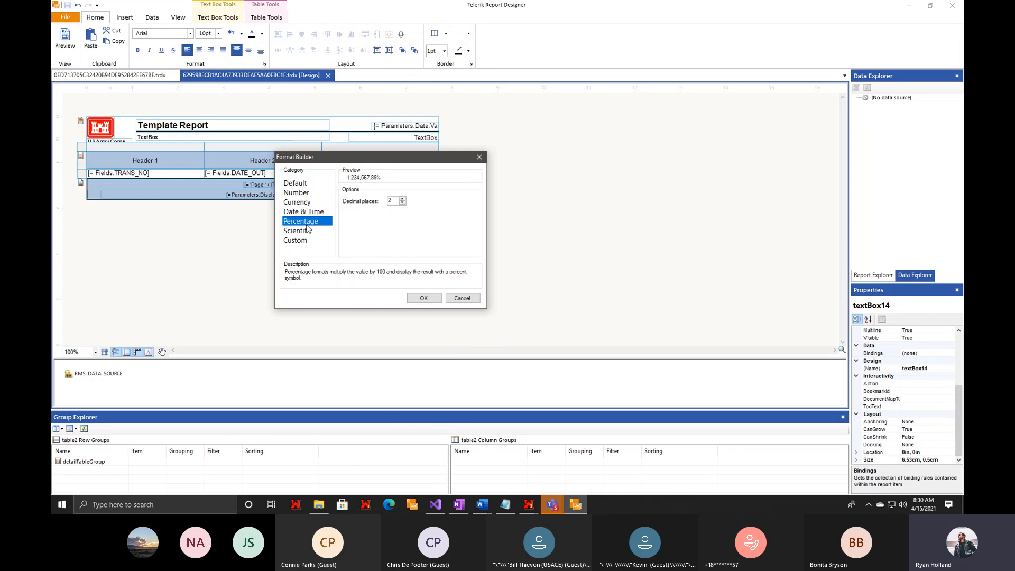
click(304, 231)
click(297, 241)
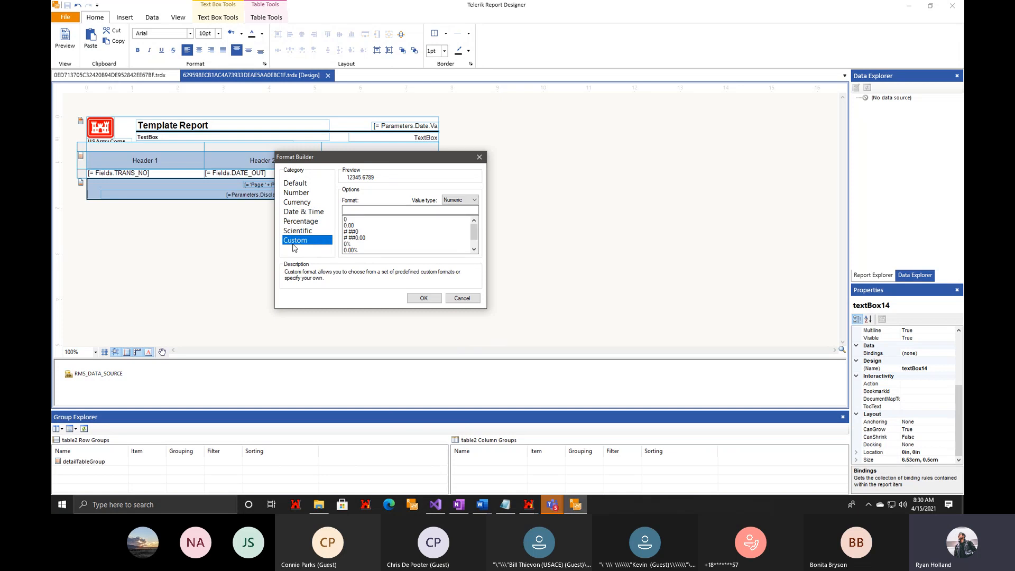
Try a custom DateTime format based on dd.MM.yyyy, replacing a period separator with a slash.
click(458, 200)
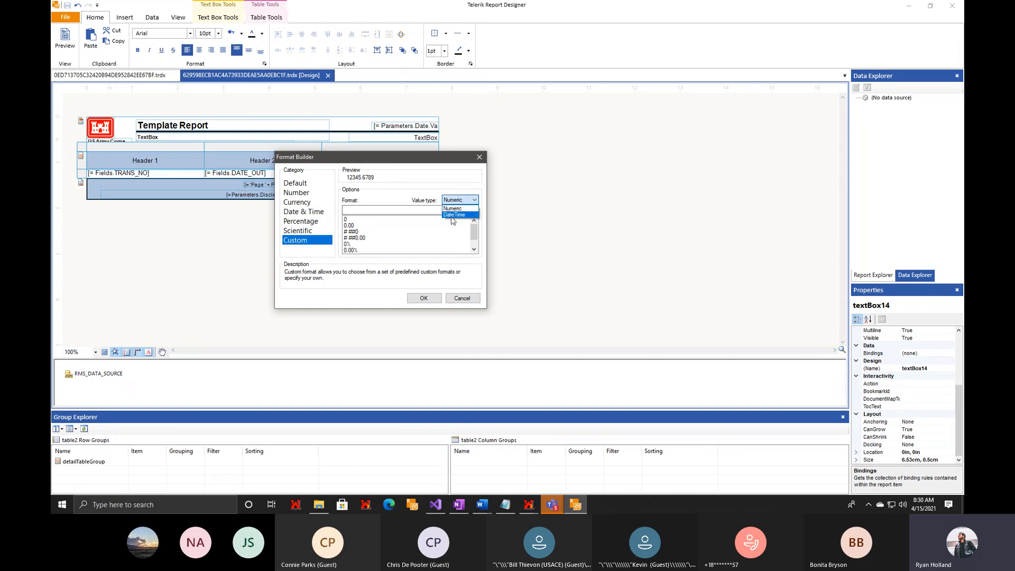
click(454, 215)
click(354, 220)
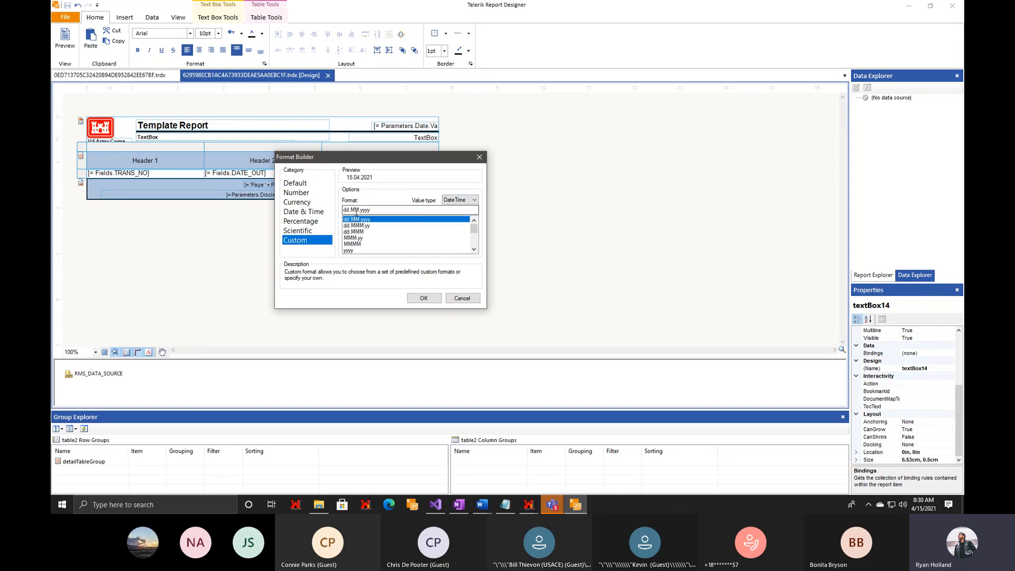
key(BackSpace)
text(/)
Apply the short Date & Time format 4/15/2021 to the DATE_IN and DATE_OUT cells, then check the report preview and return to design.
click(306, 213)
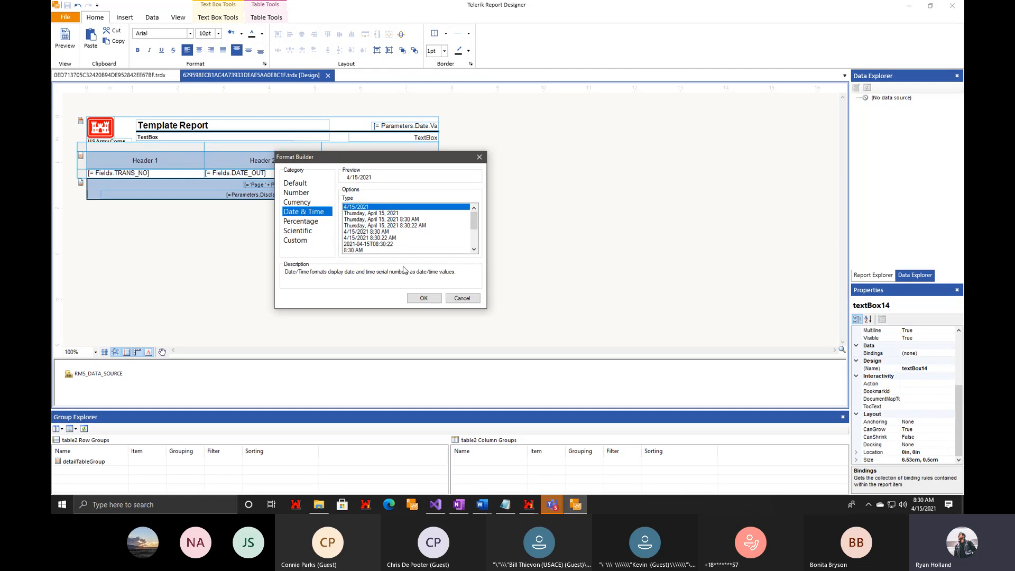
click(423, 298)
right_click(289, 178)
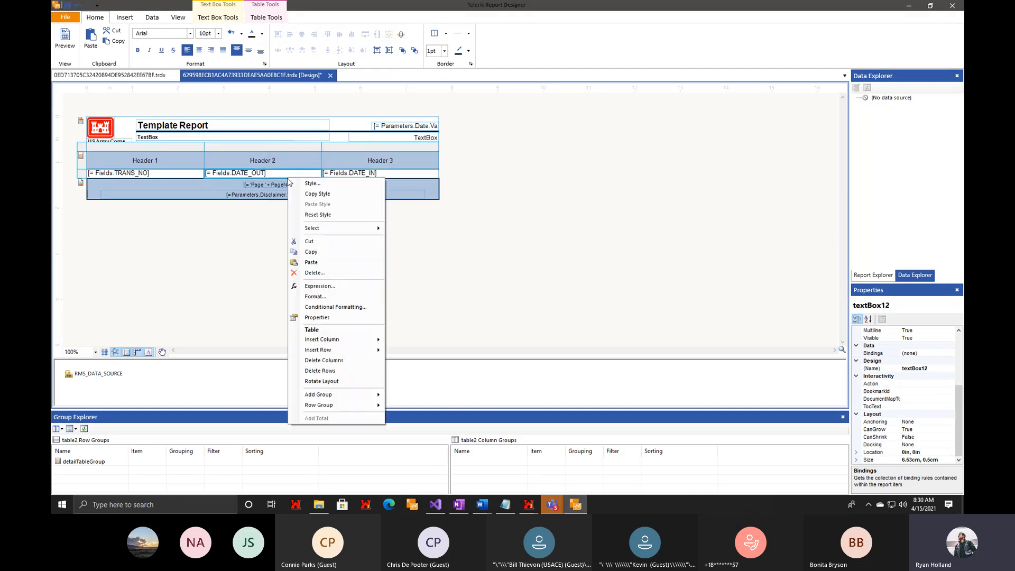
click(329, 296)
click(442, 230)
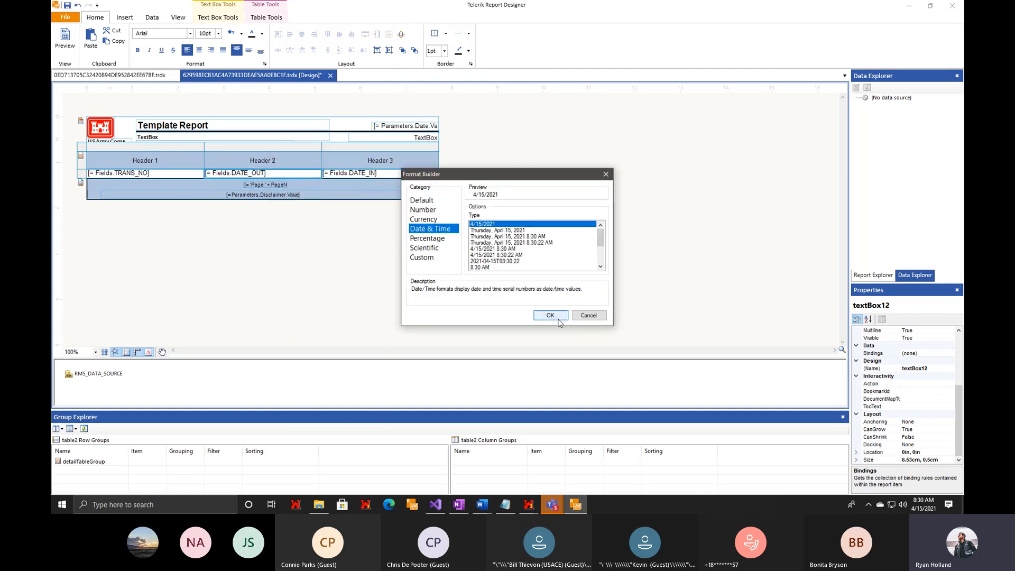
click(550, 315)
click(63, 47)
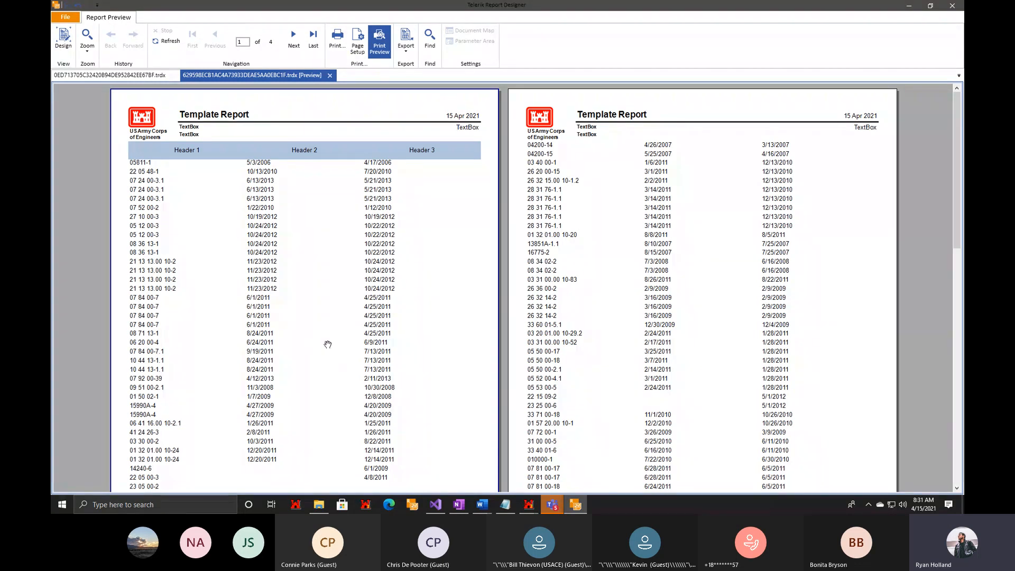
click(64, 40)
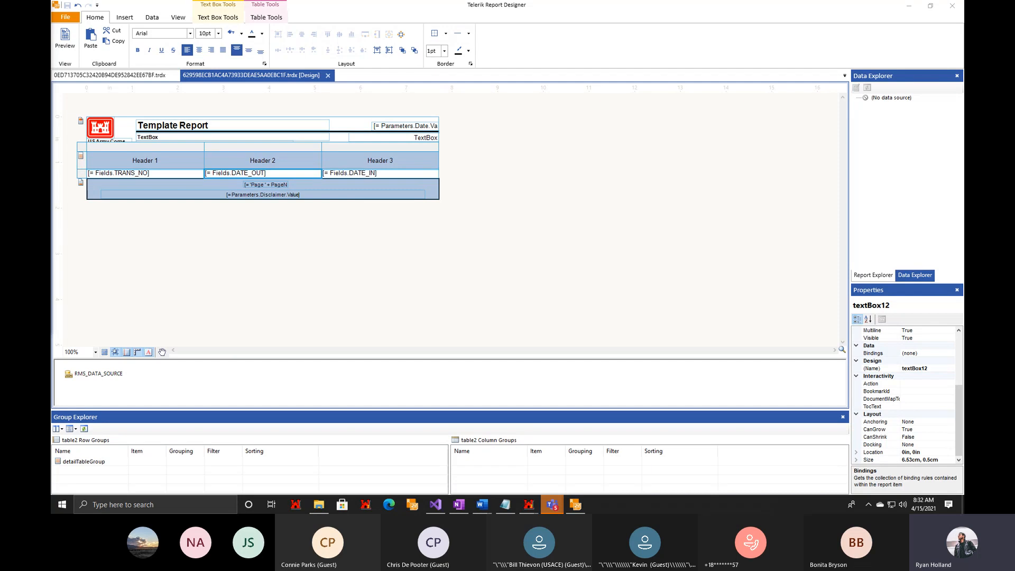
Search Windows for the pre-release RMS launcher and open its file location.
key(super)
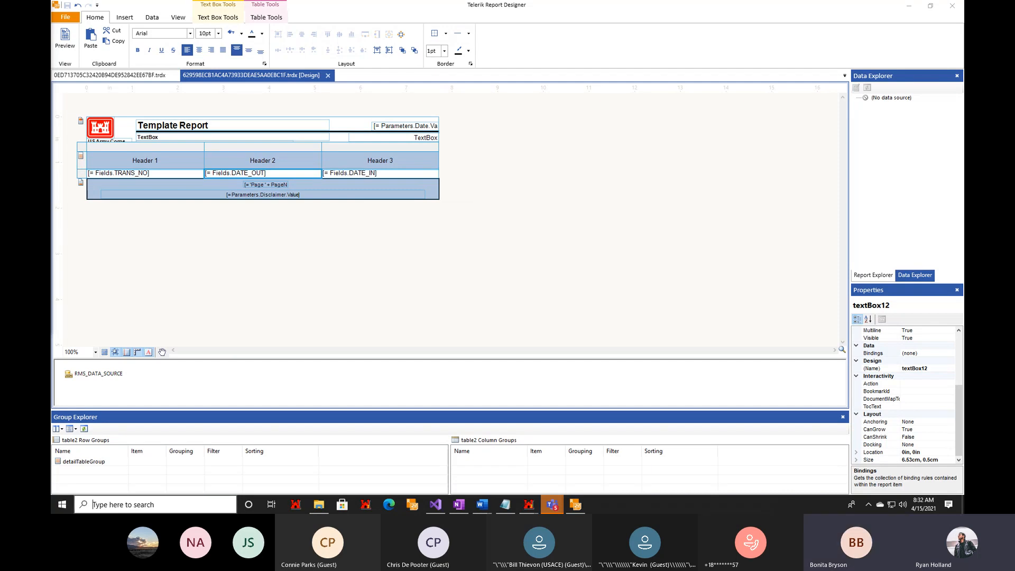
text(pre)
right_click(107, 235)
click(128, 258)
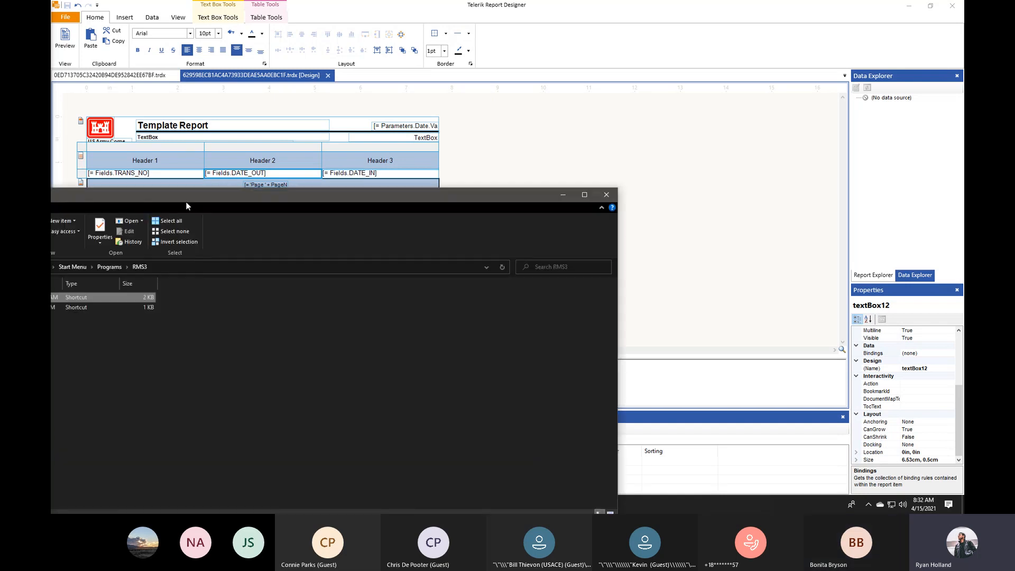
drag(315, 185, 515, 125)
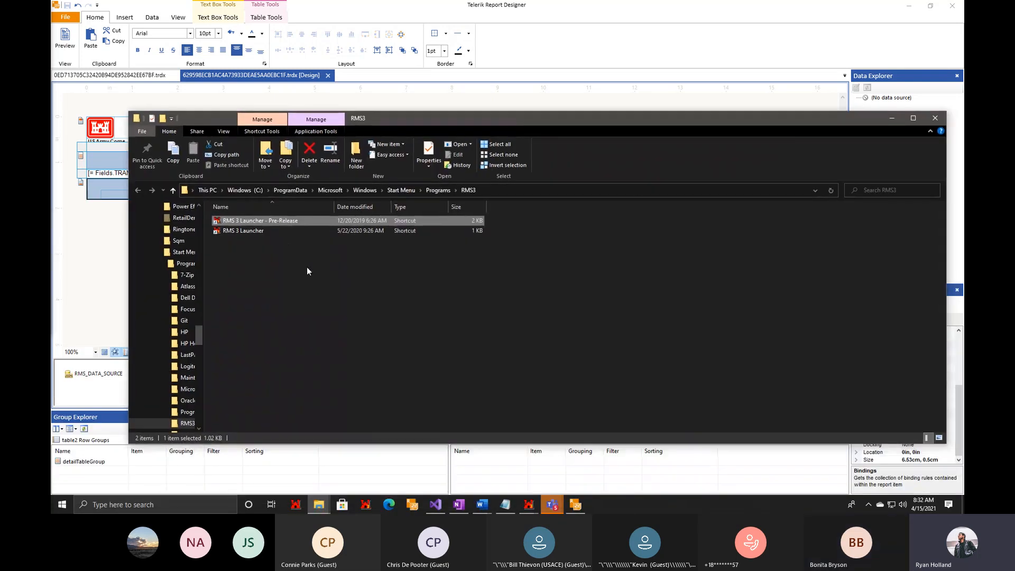
Duplicate the RMS 3 Launcher shortcut within the RMS3 folder, granting administrator permission for the copy.
click(268, 231)
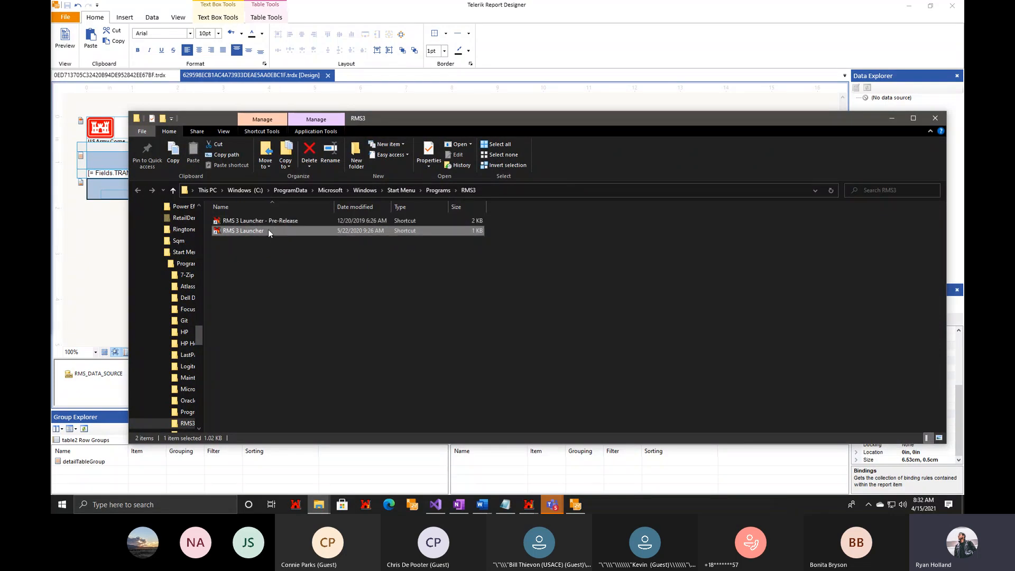
right_click(253, 252)
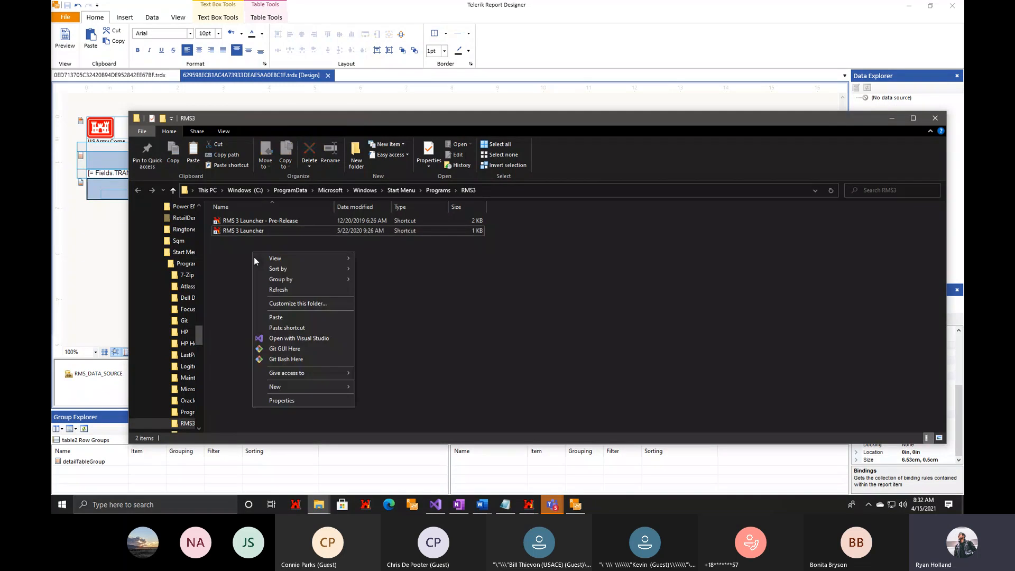
click(278, 317)
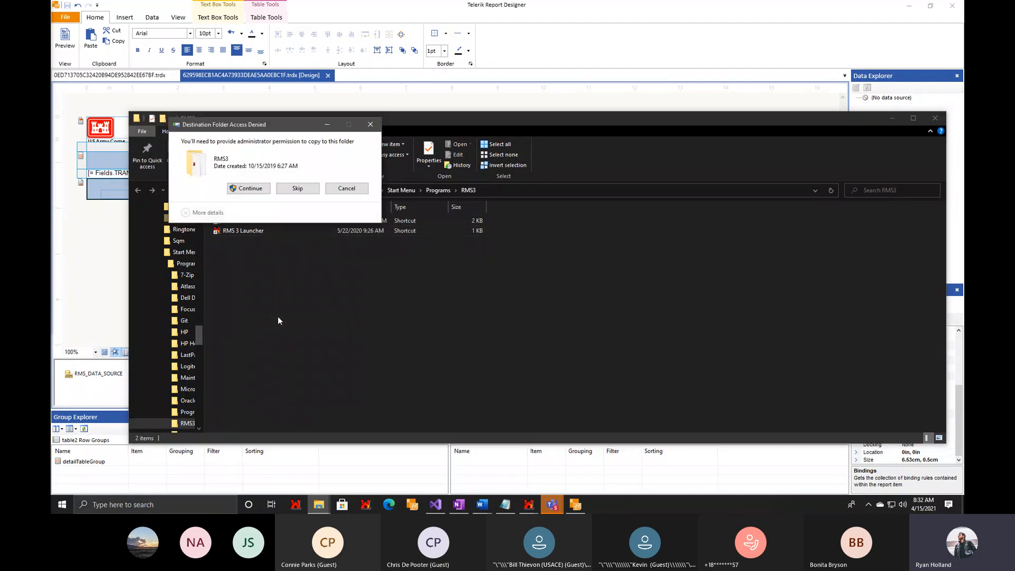
click(248, 188)
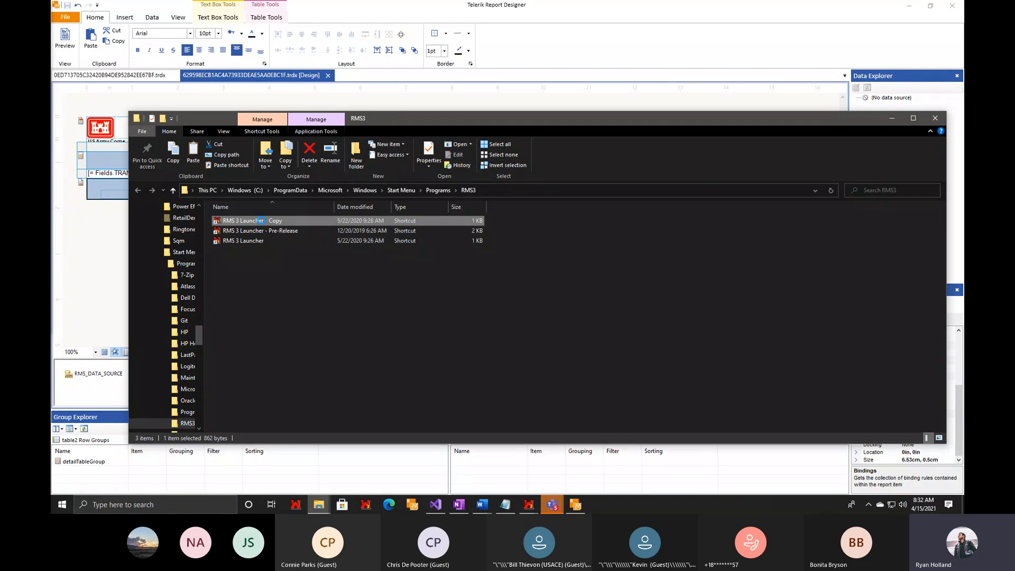
Check the launch argument after the executable path in the RMS 3 Launcher - Pre-Release shortcut's target, then close its properties without changes.
right_click(262, 221)
right_click(255, 230)
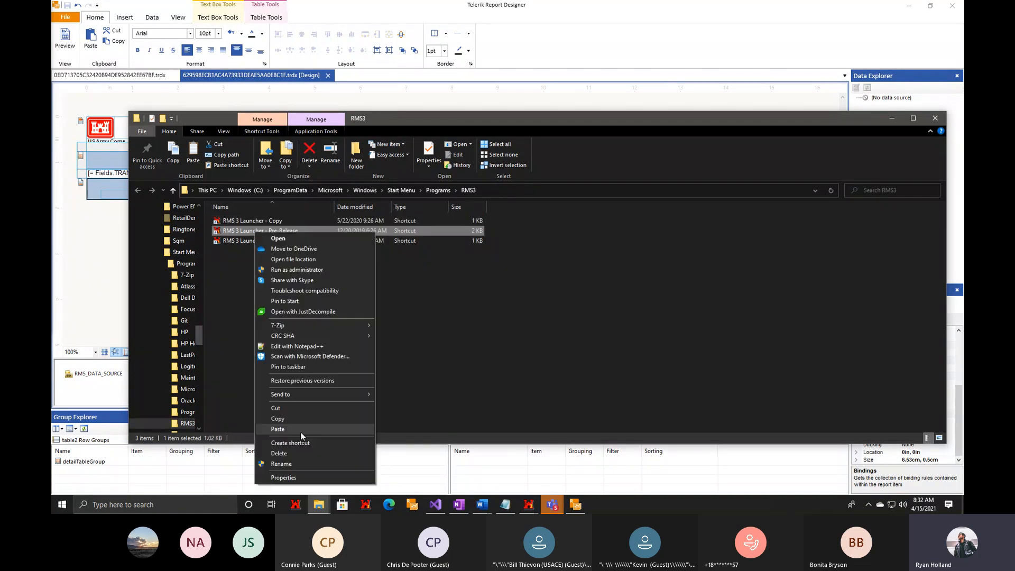
click(288, 478)
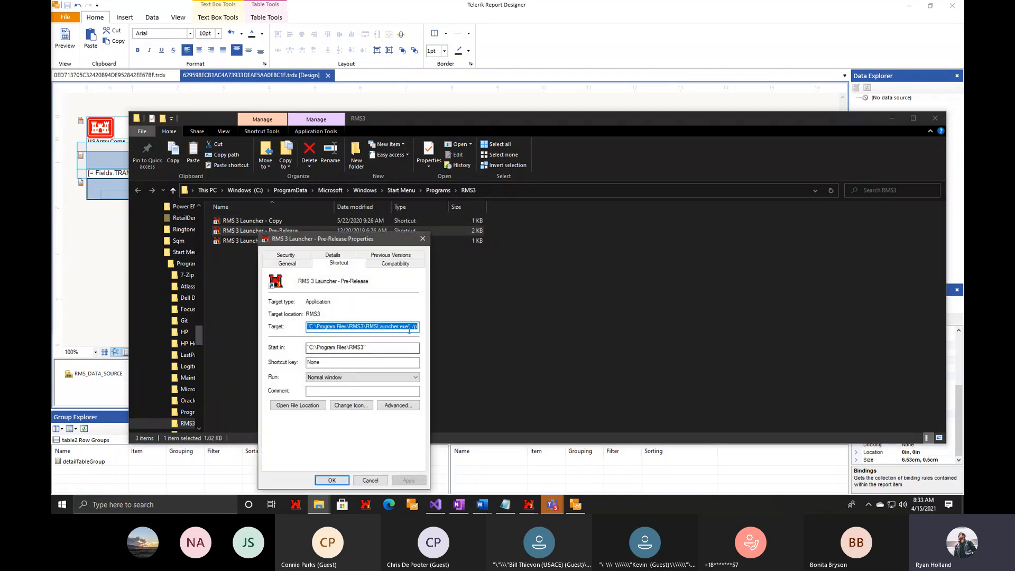
click(415, 326)
double_click(415, 326)
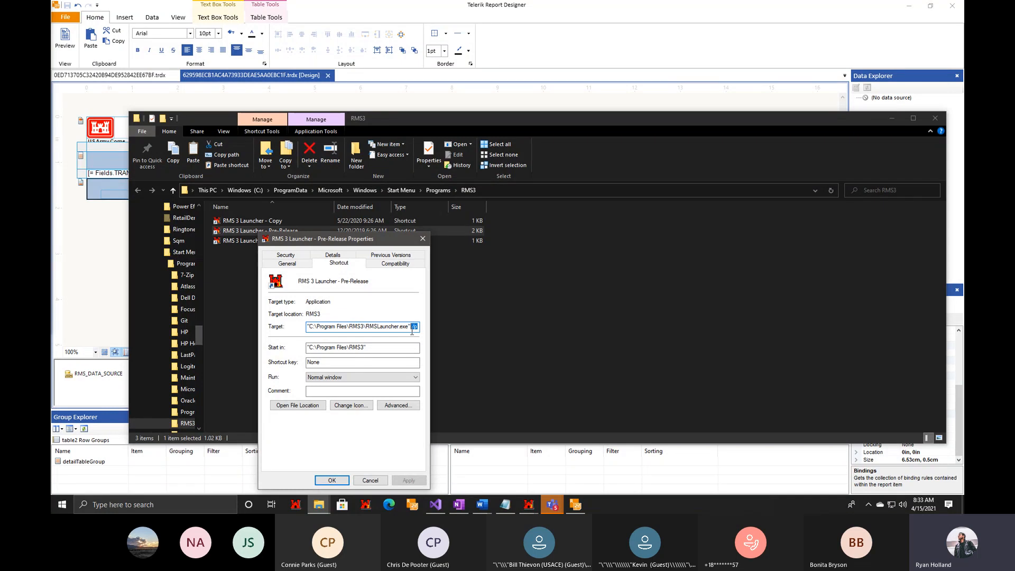
click(370, 480)
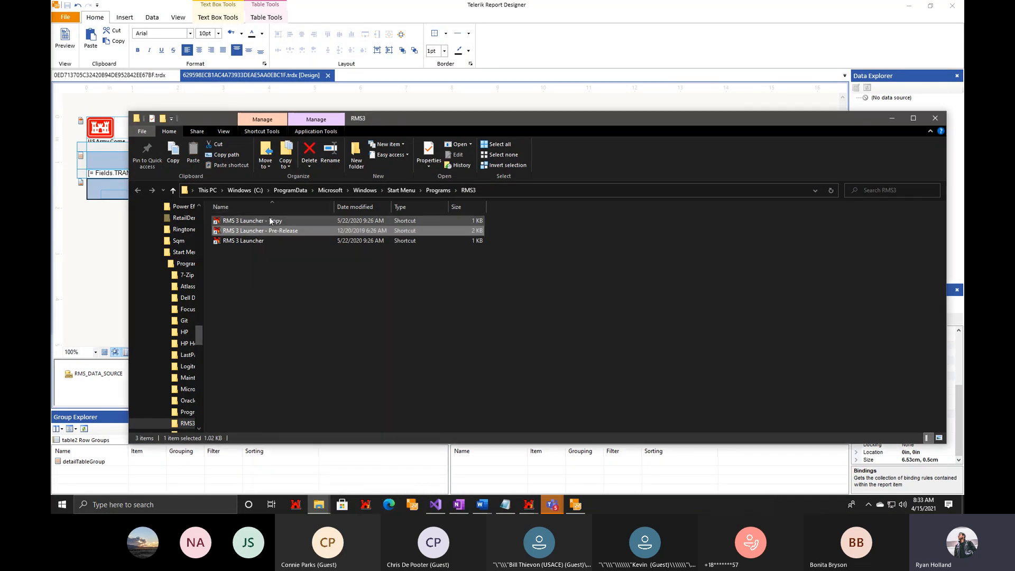
Try to append the /p argument to the RMS 3 Launcher - Copy shortcut's target, declining administrator permission and cancelling out of its properties.
right_click(270, 220)
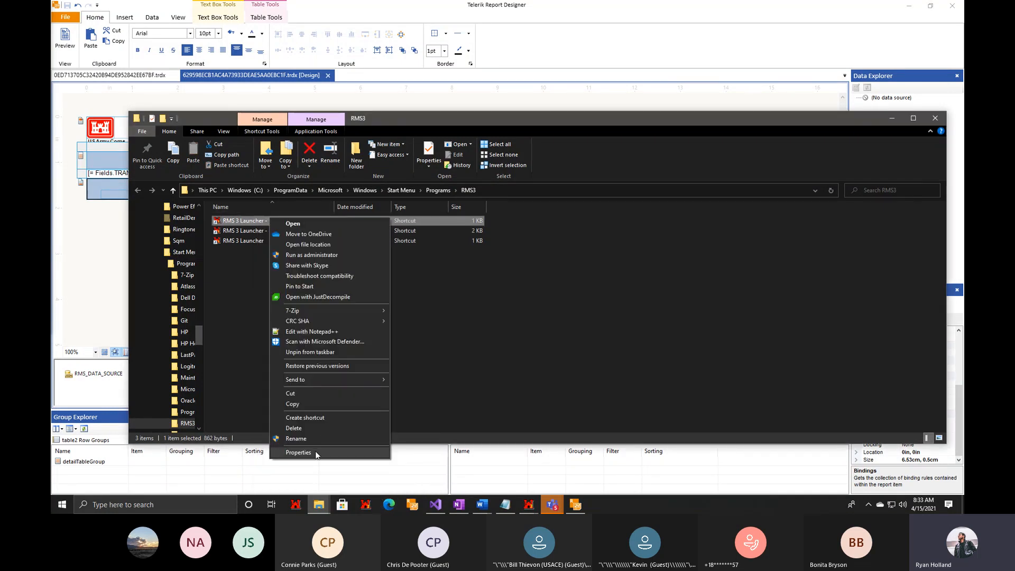
click(316, 454)
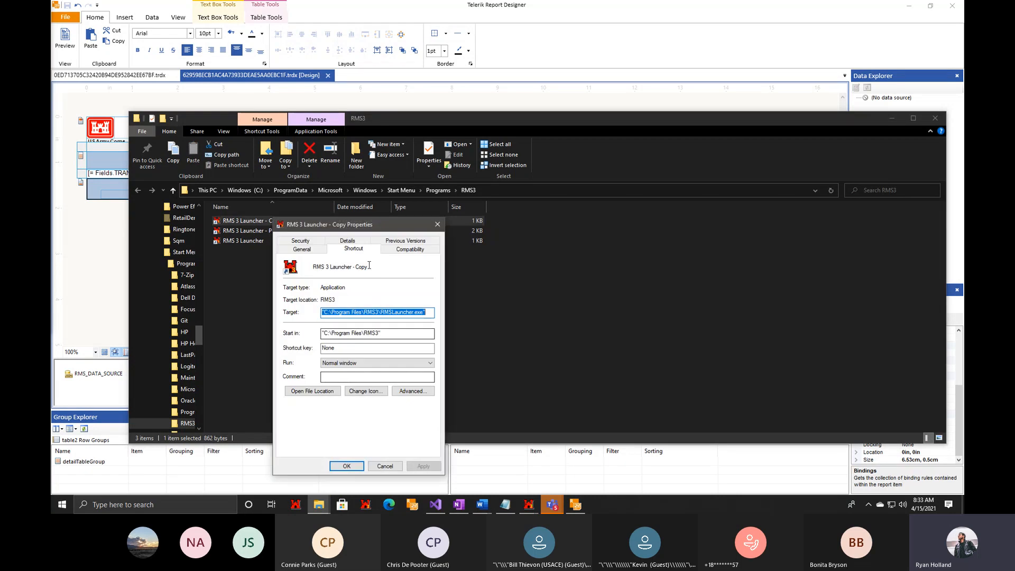
click(429, 316)
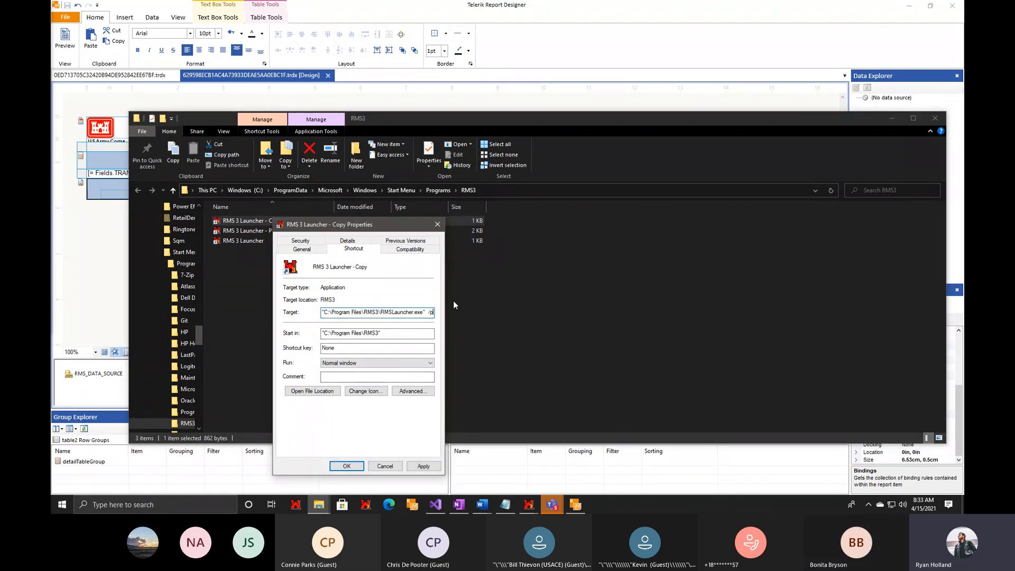
text(/p)
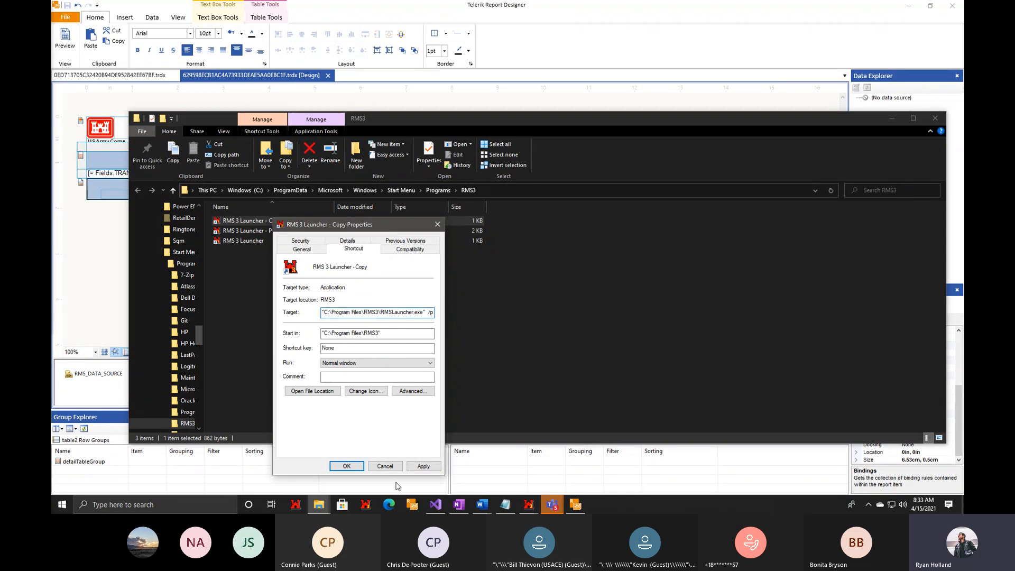
click(347, 467)
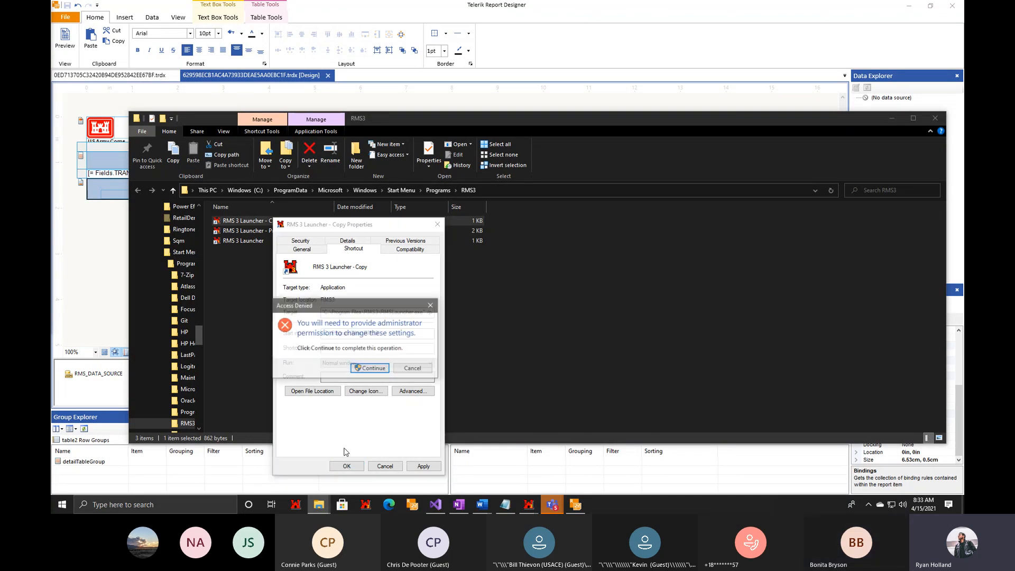
click(402, 369)
click(426, 465)
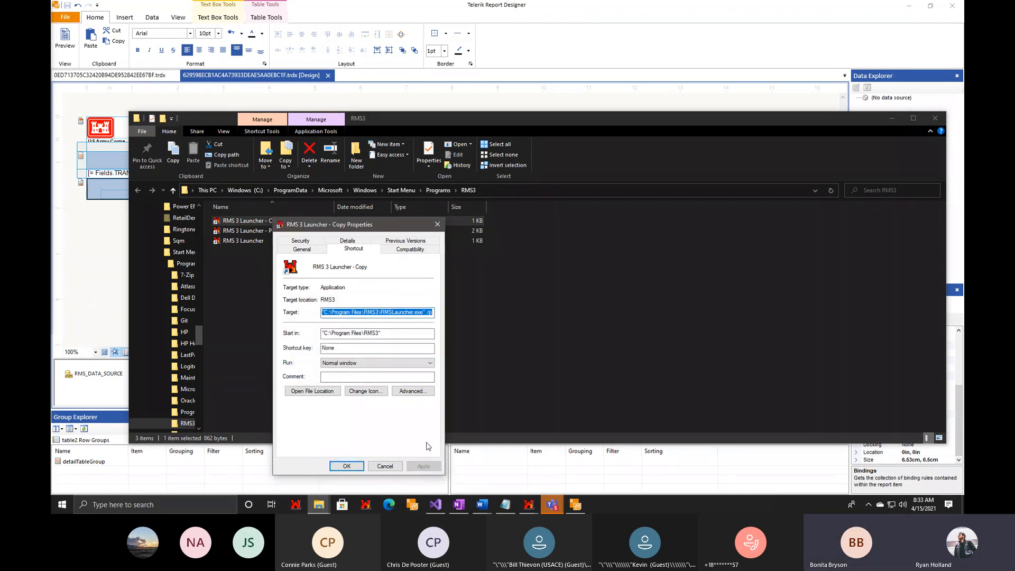
click(389, 469)
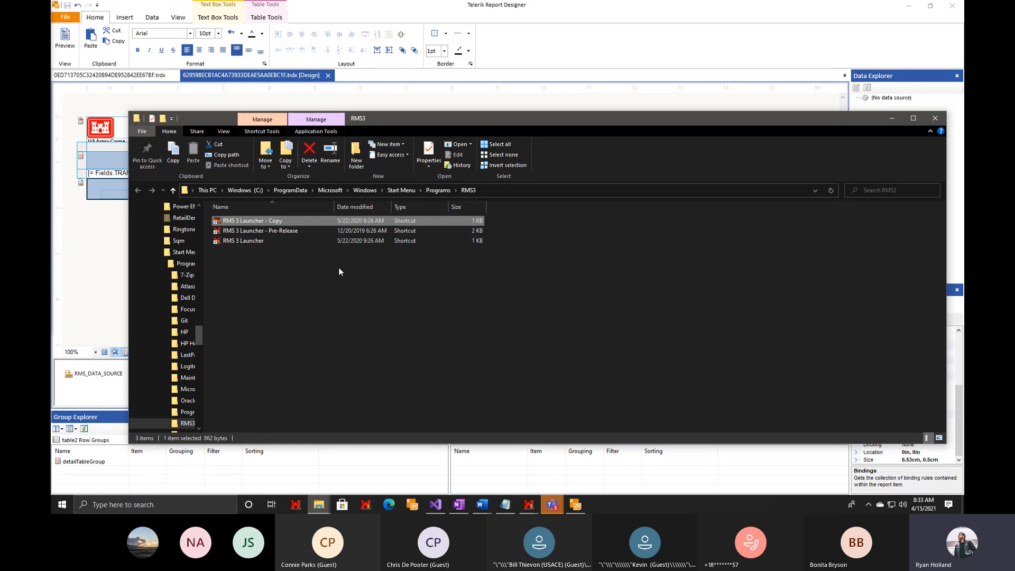
Launch the RMS 3 Launcher - Copy shortcut and close the RMS3 folder window to return to the report design.
double_click(248, 221)
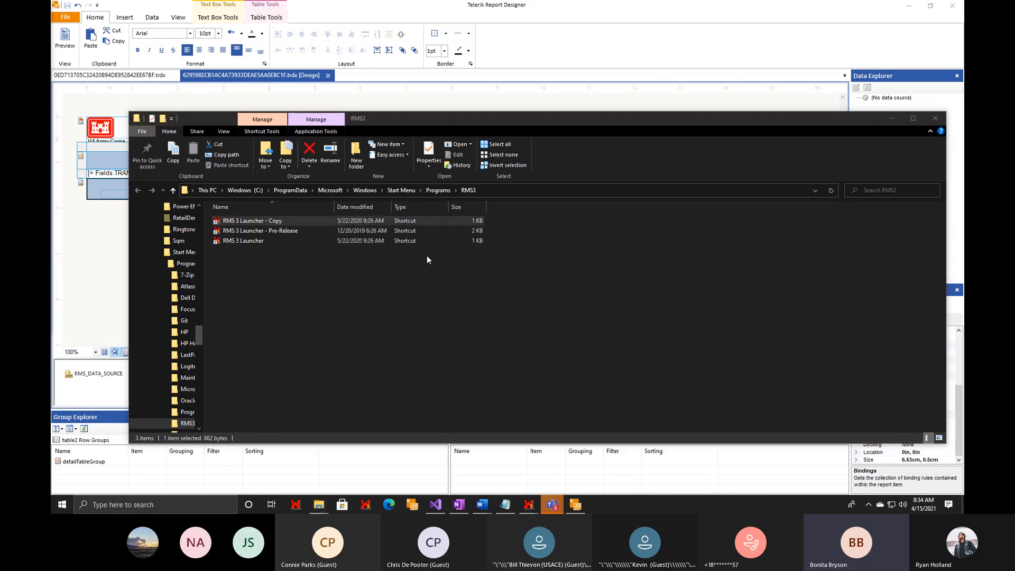
click(935, 122)
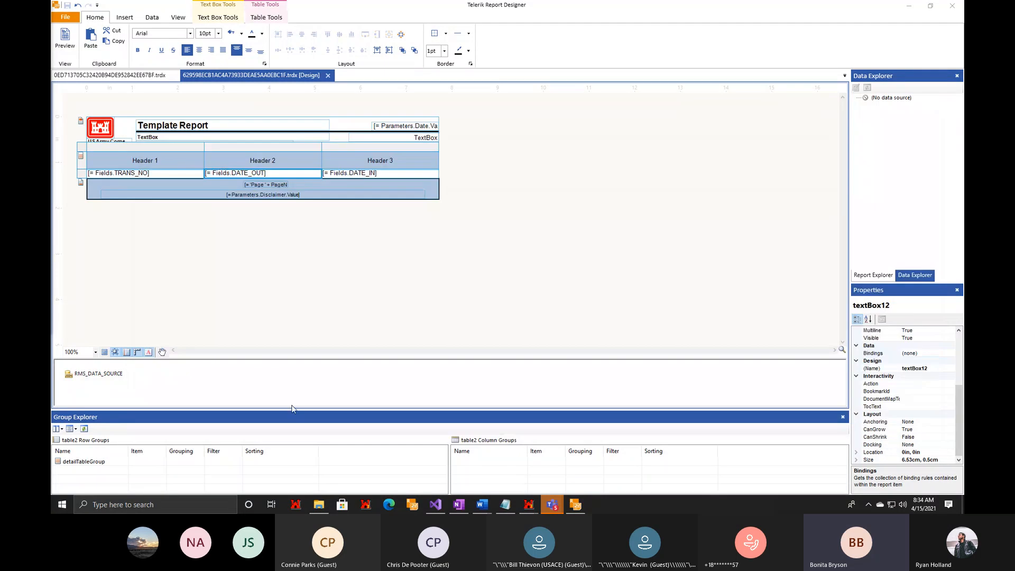